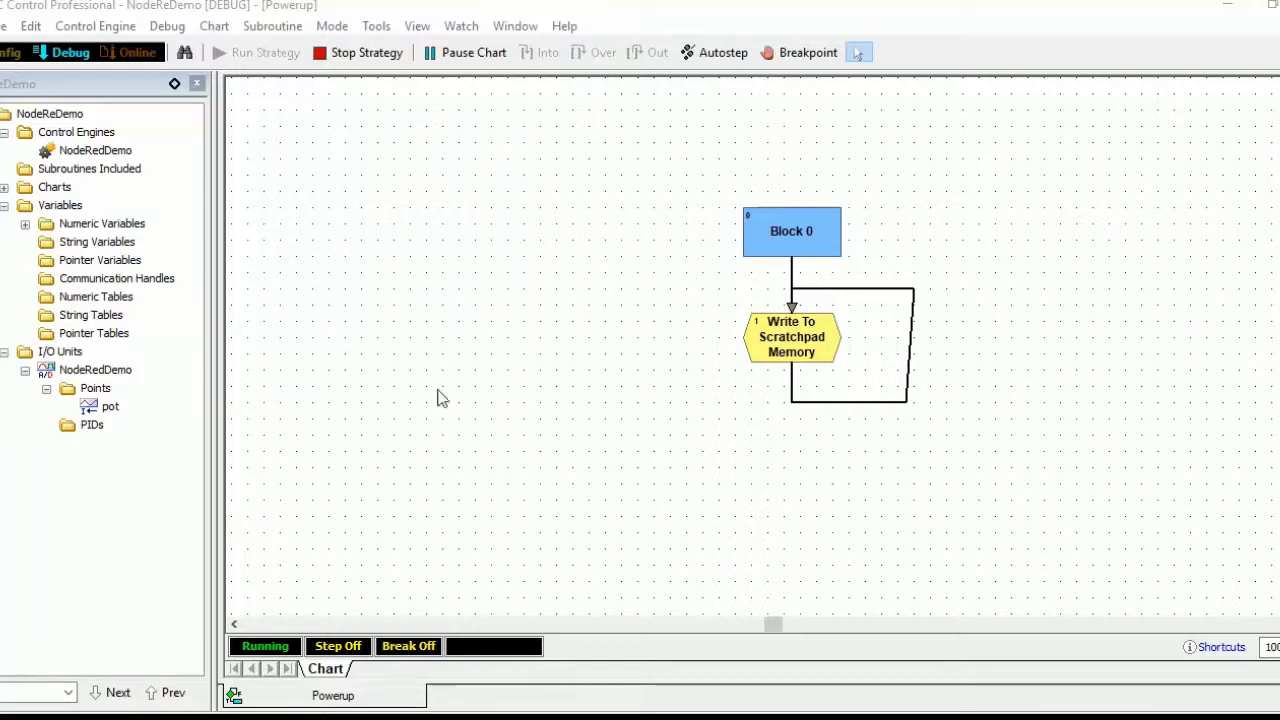
- Open the live value of the pot point and inspect the device's Scratch Pad floats in PAC Manager
double_click(108, 406)
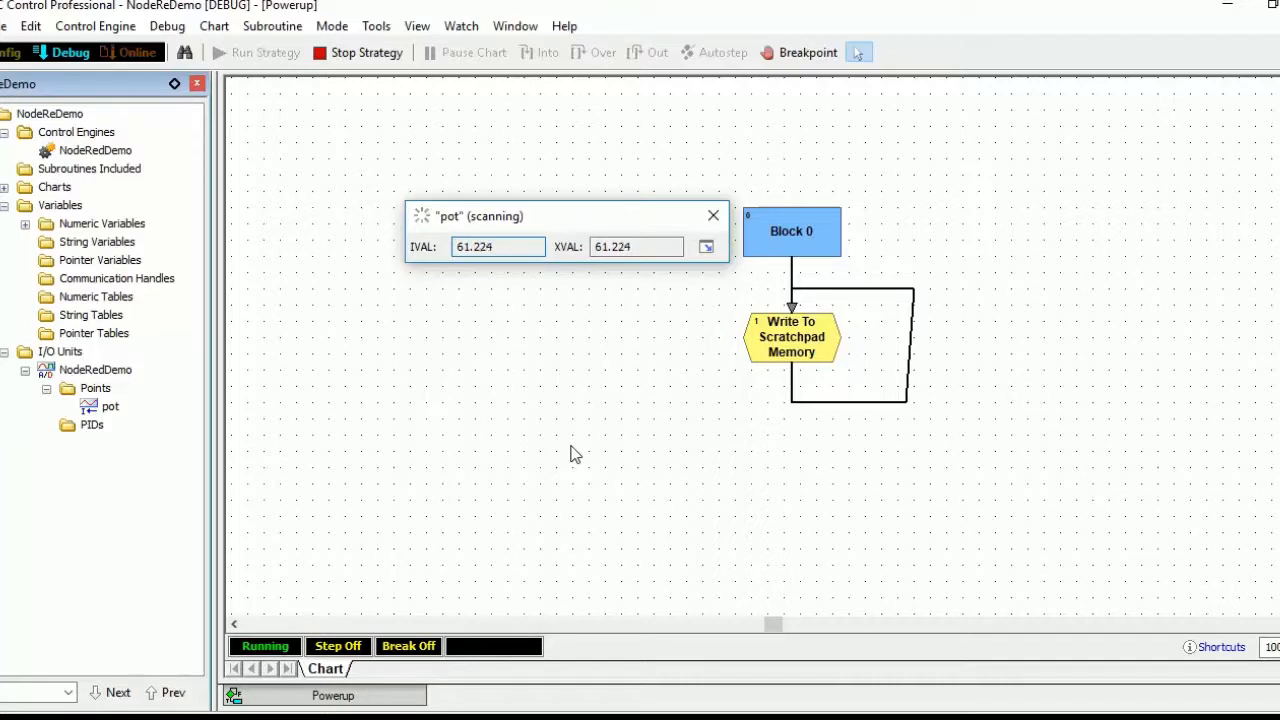
left_click(590, 718)
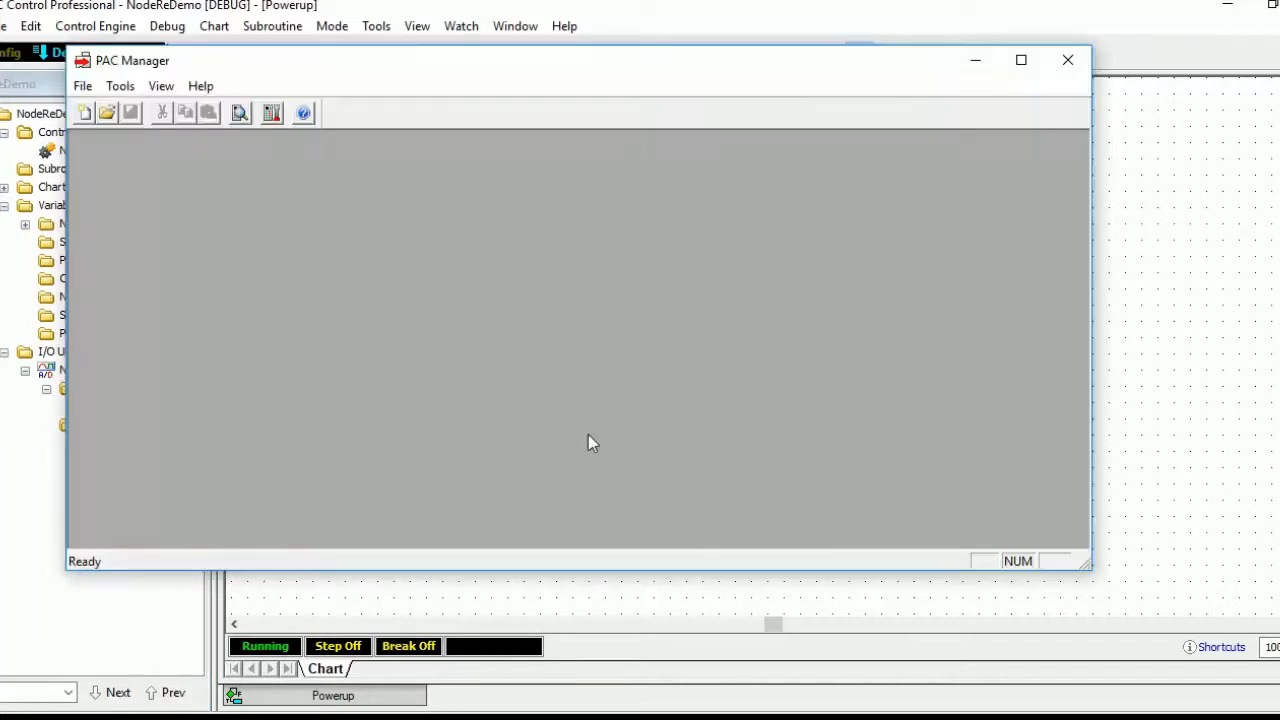
left_click(120, 86)
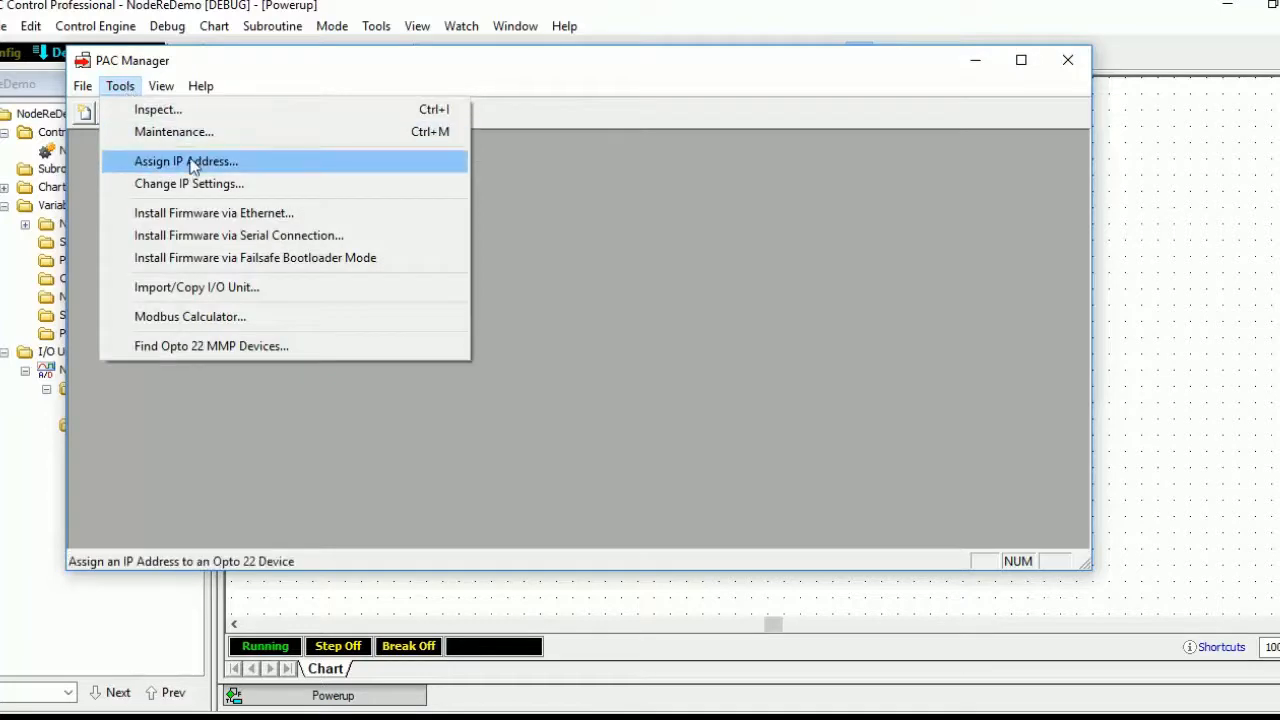
left_click(158, 109)
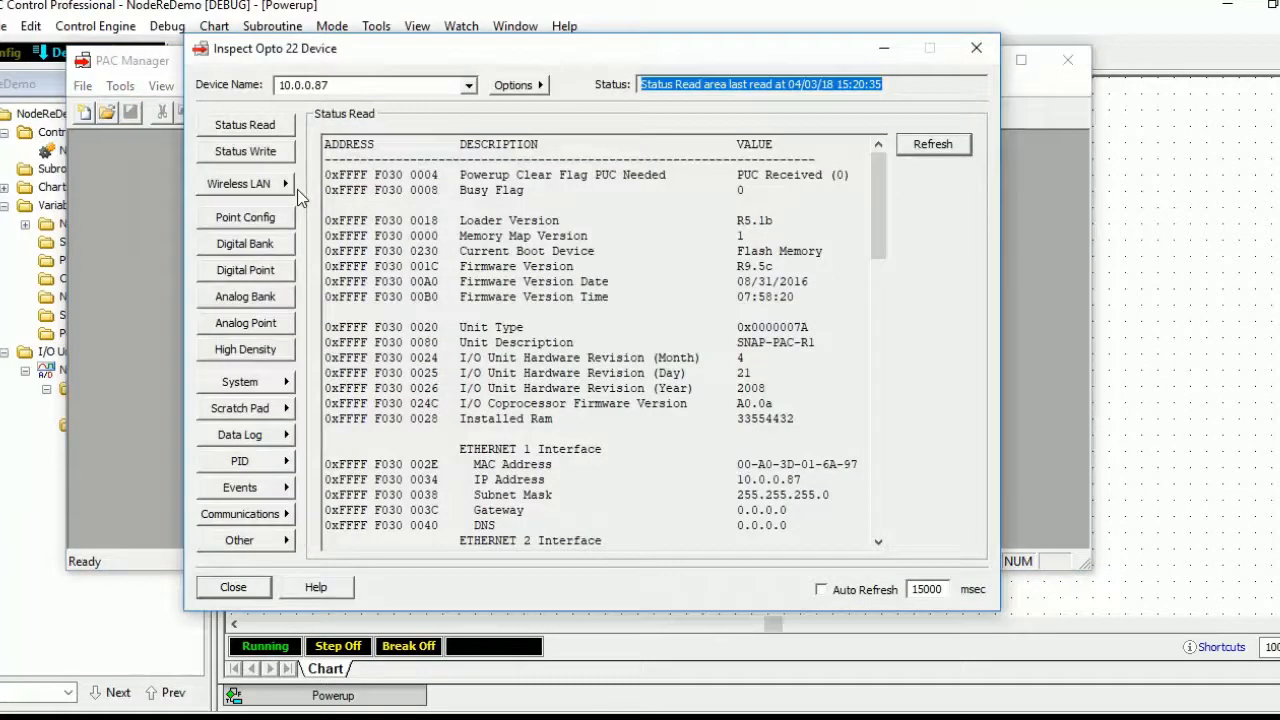
left_click(268, 412)
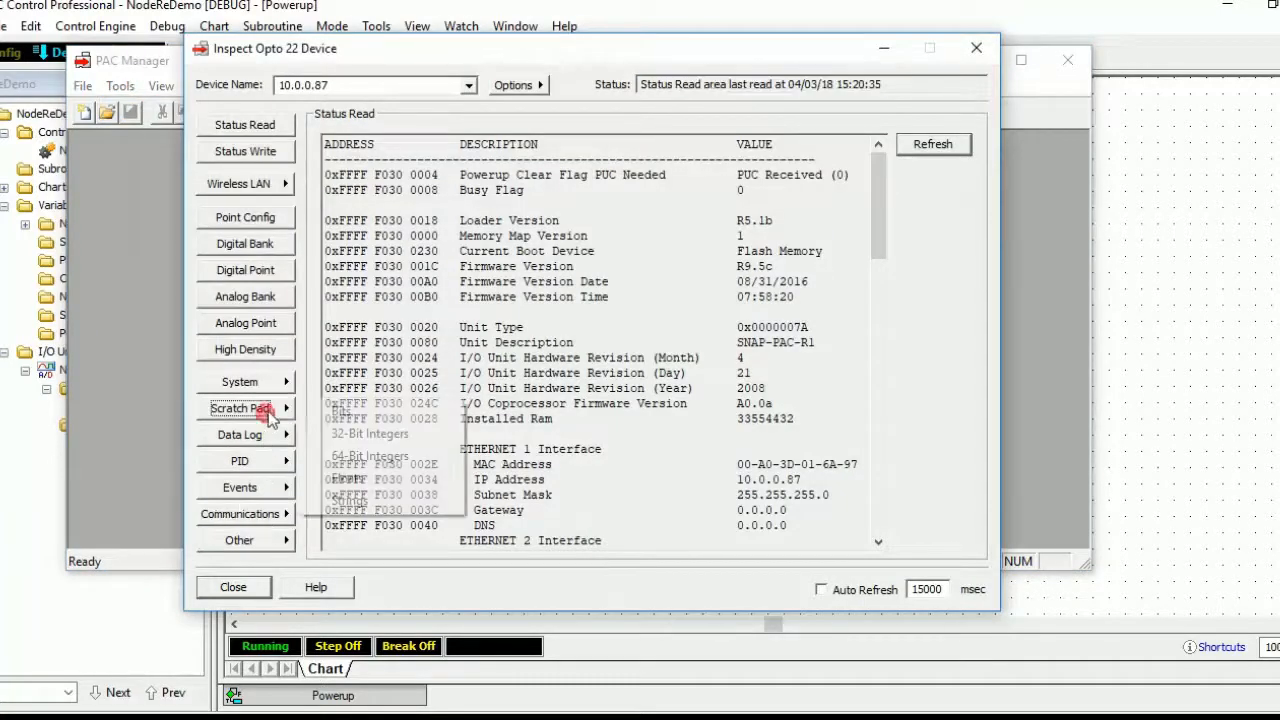
left_click(346, 478)
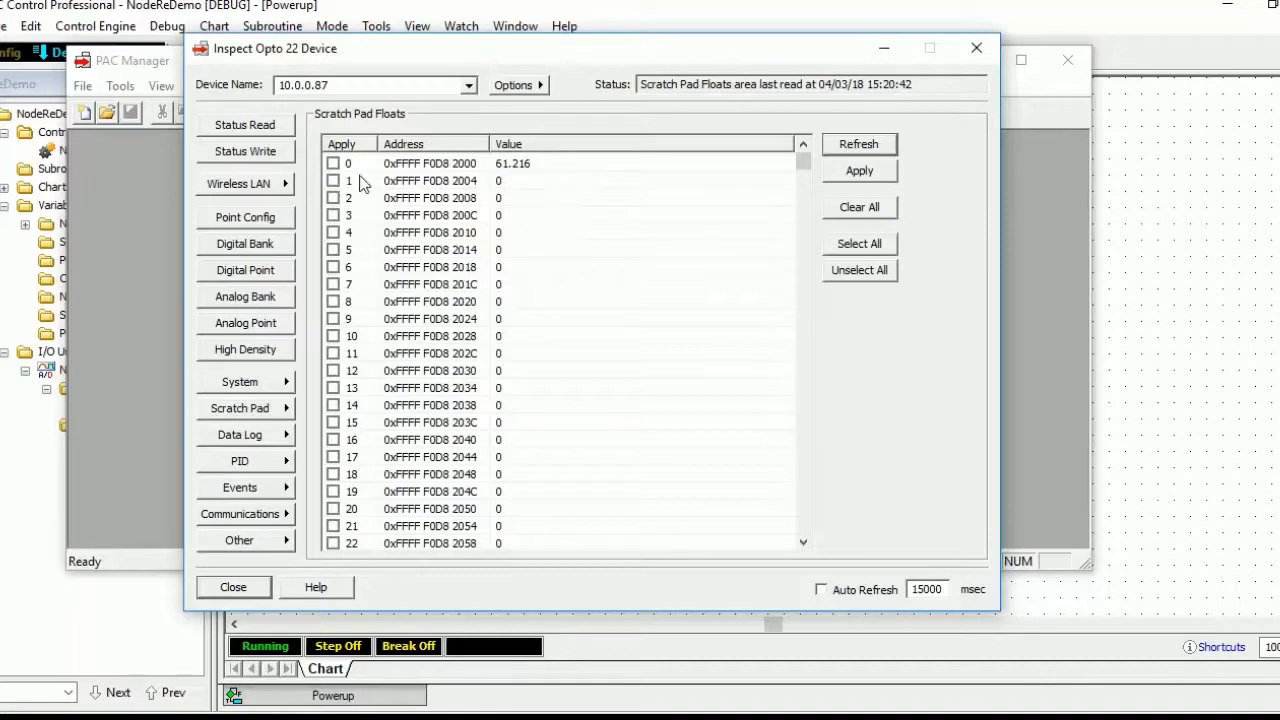
- Copy the memory address of Scratch Pad float 0 and close the device inspection
left_click(429, 163)
right_click(430, 164)
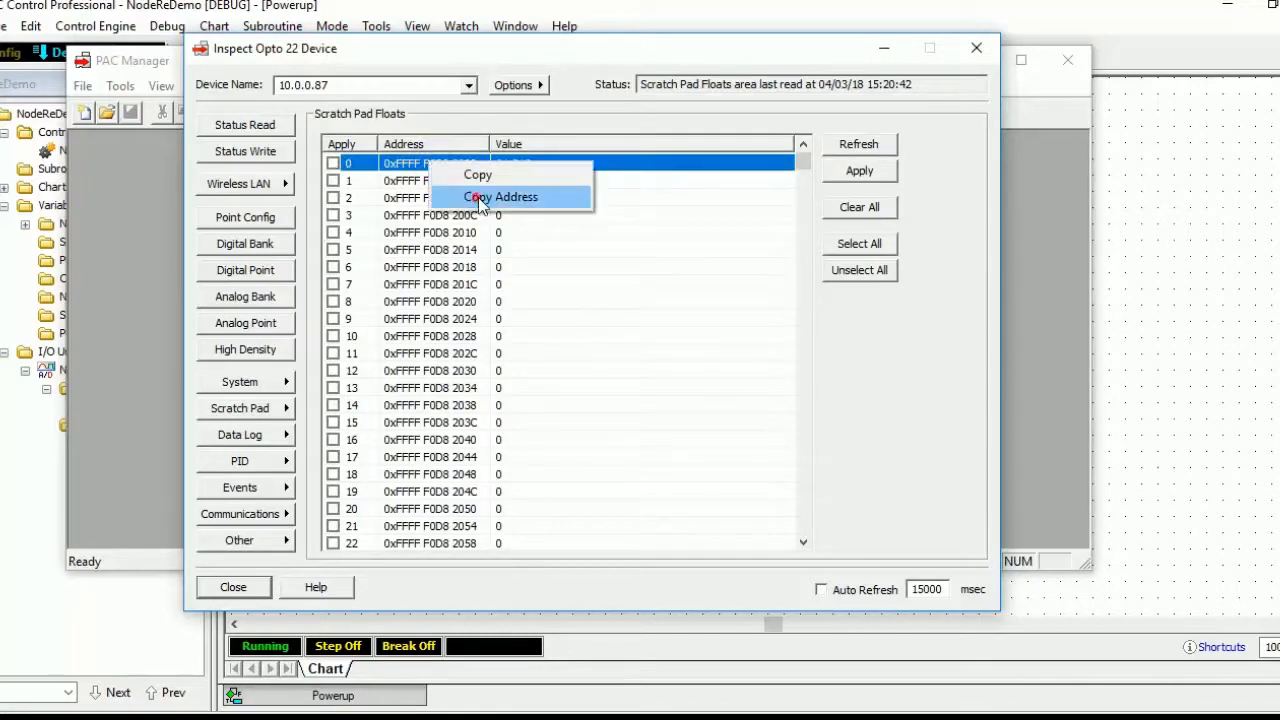
left_click(490, 197)
left_click(976, 48)
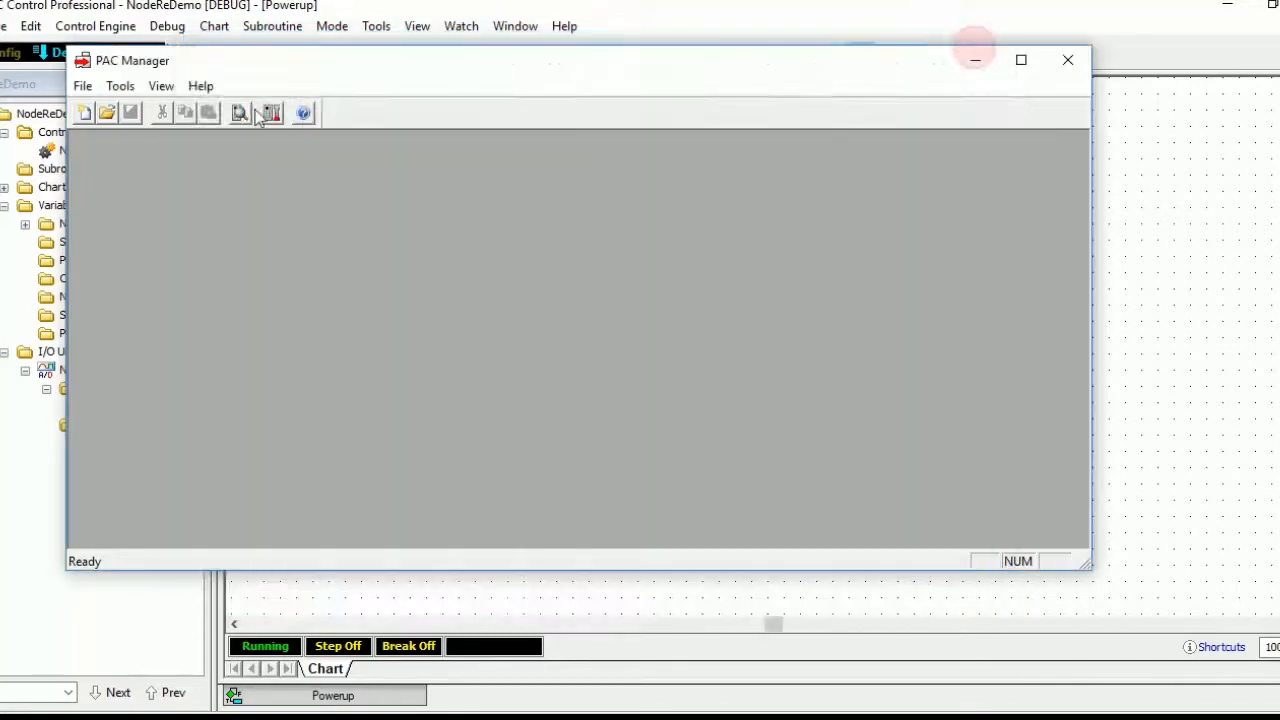
- Convert the copied memory map address F0D82000 to its Modbus unit ID and register address with the Modbus Calculator
left_click(120, 86)
left_click(220, 320)
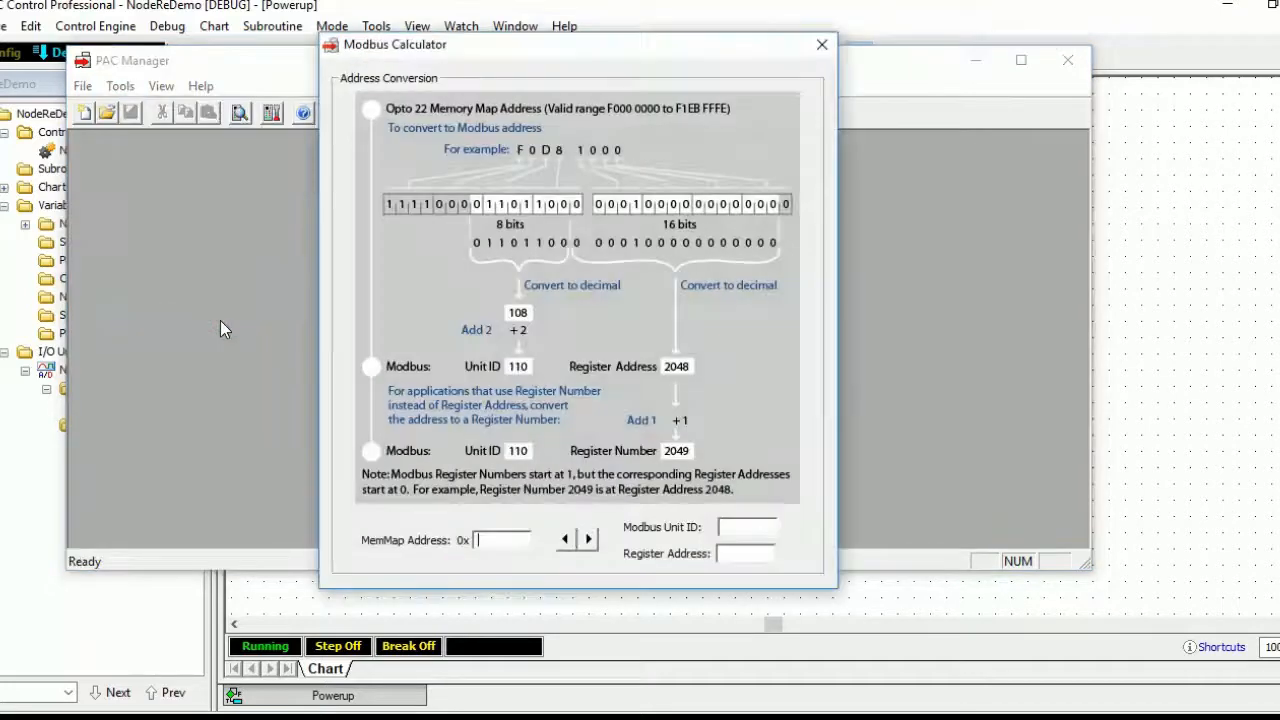
right_click(483, 538)
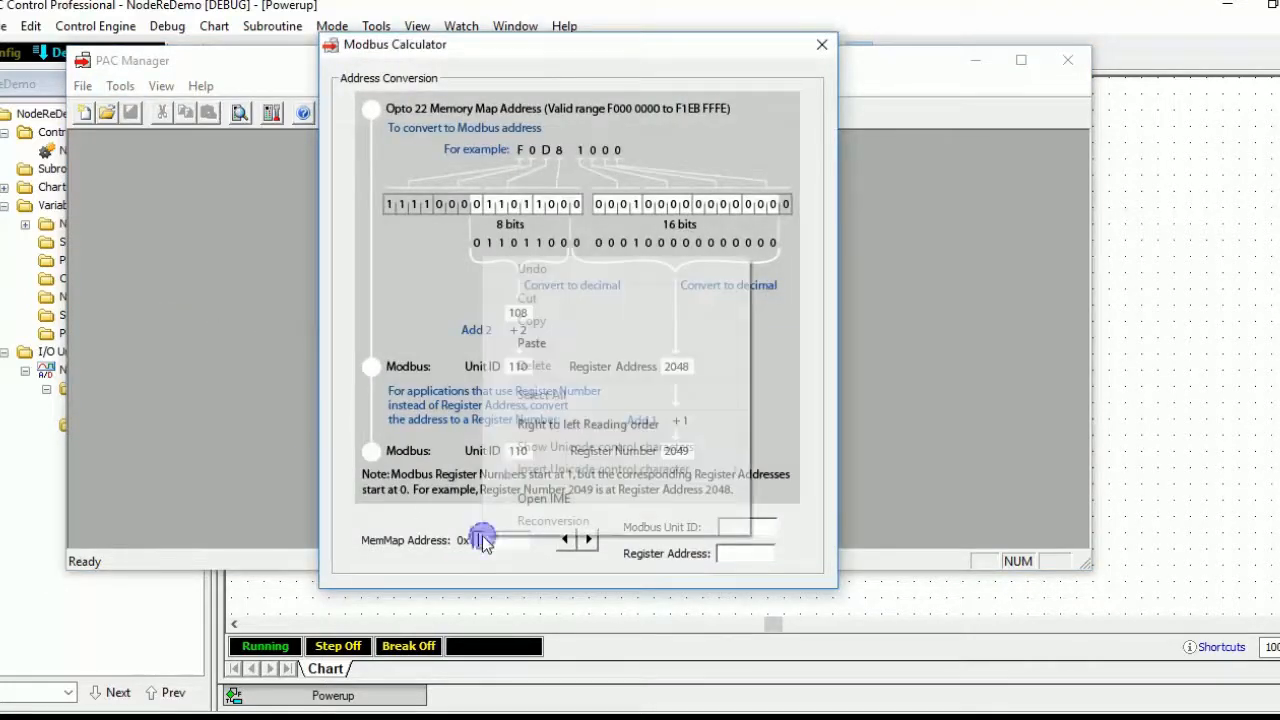
left_click(545, 345)
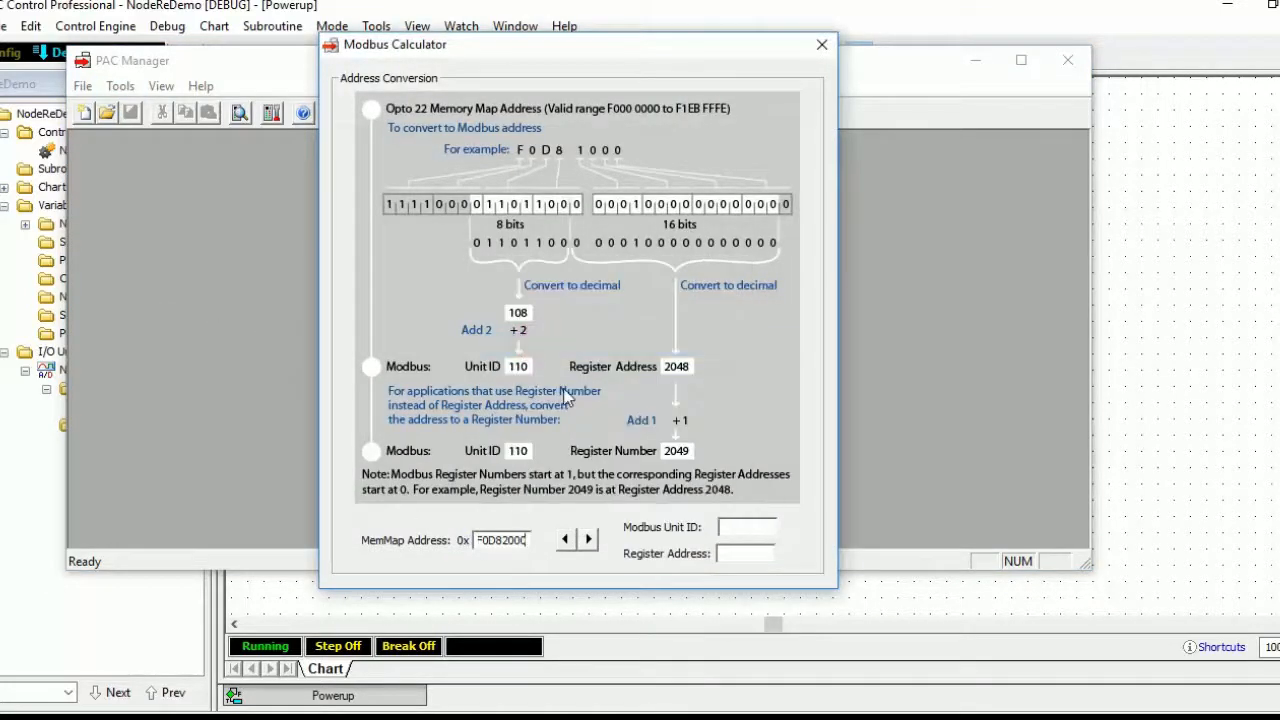
left_click(588, 539)
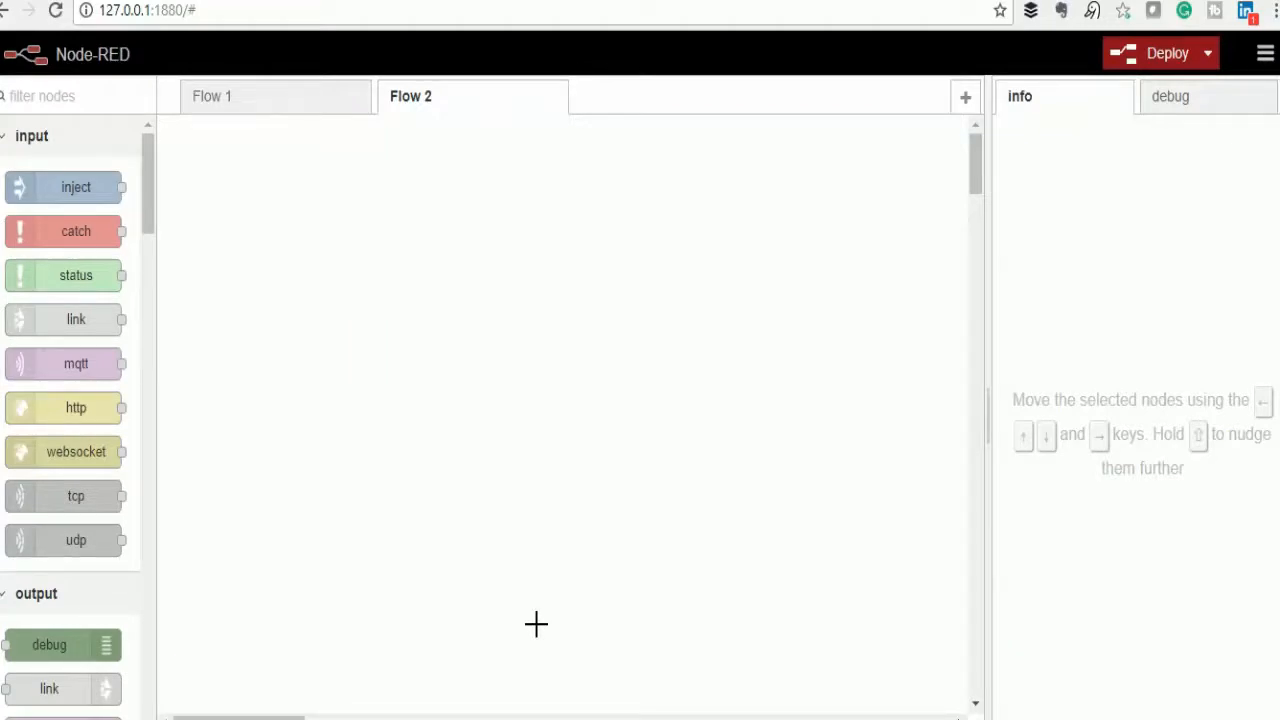
- Switch to the Notepad notes and review the commands for installing Node.js, Node-RED, the Modbus and MSSQL nodes, and starting Node-RED
key("alt+Tab")
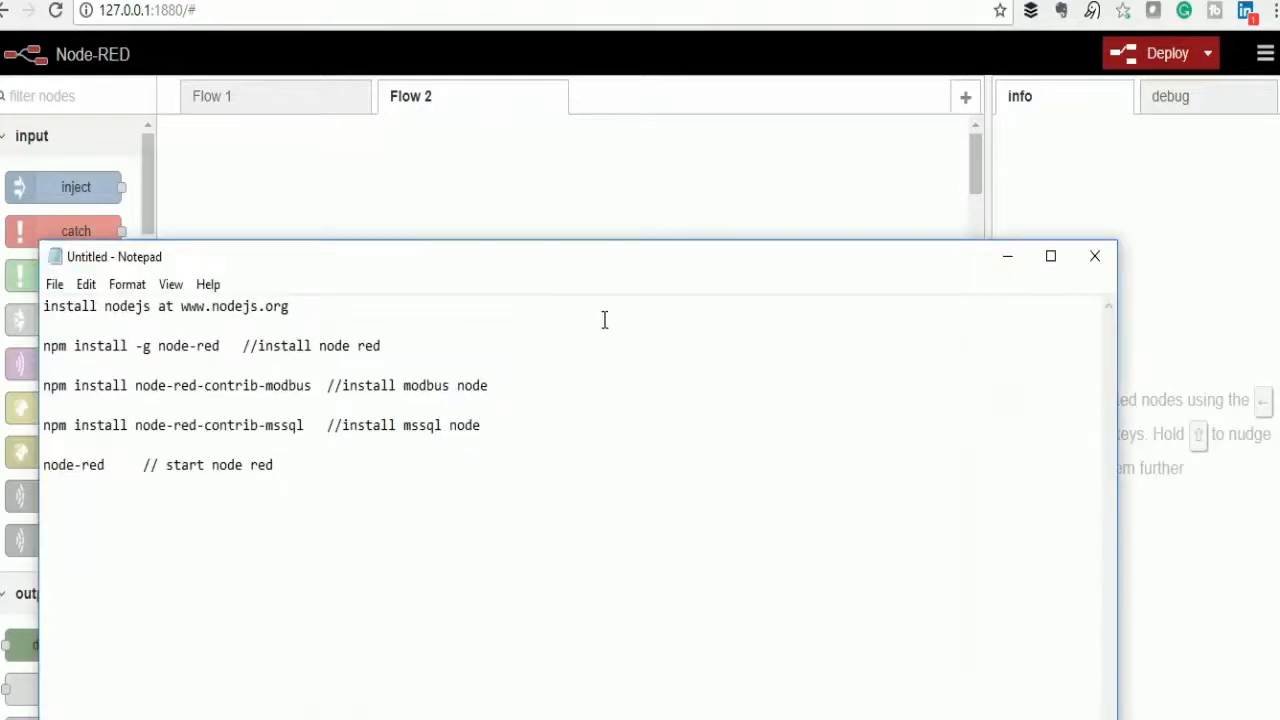
left_click(529, 272)
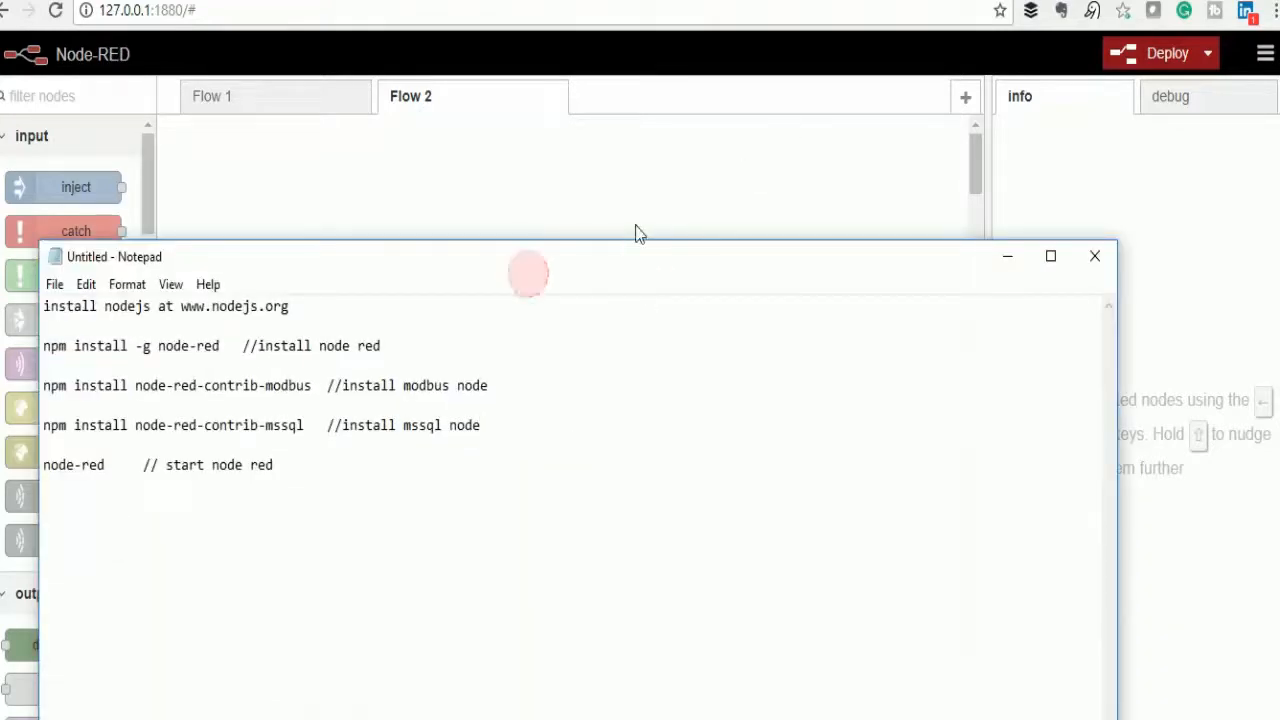
left_click_drag(292, 306, 42, 306)
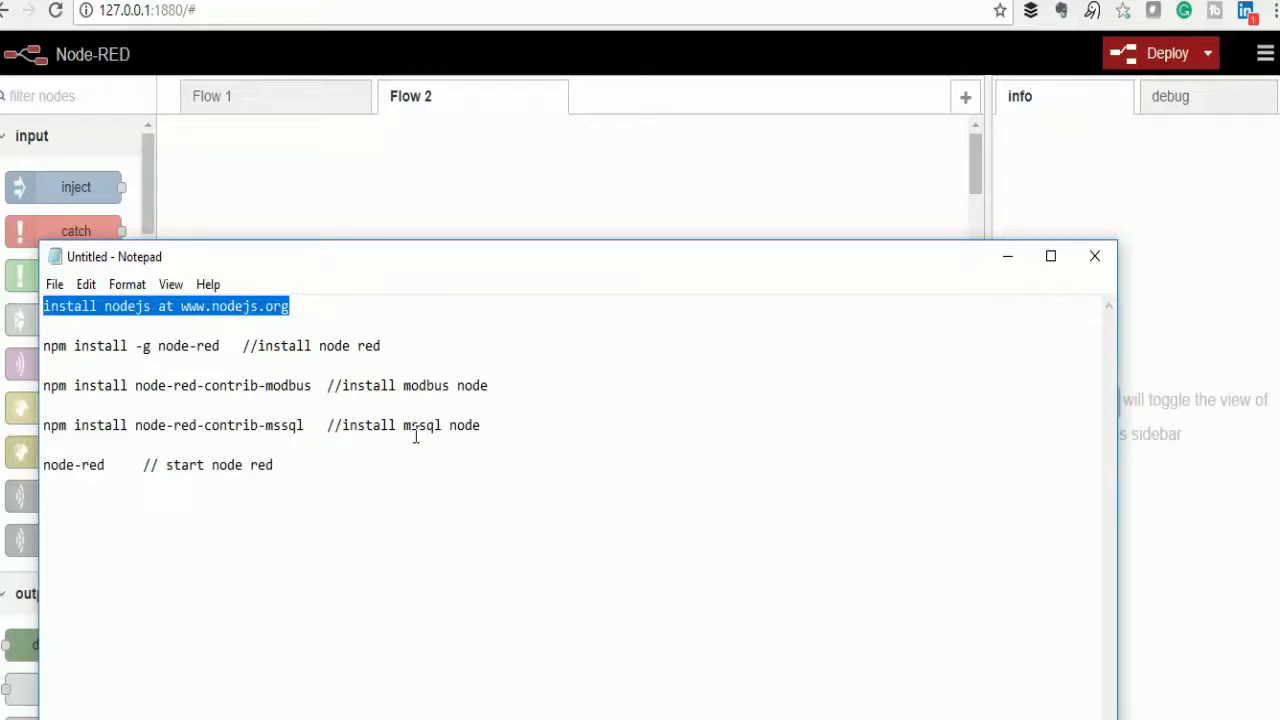
left_click(97, 346)
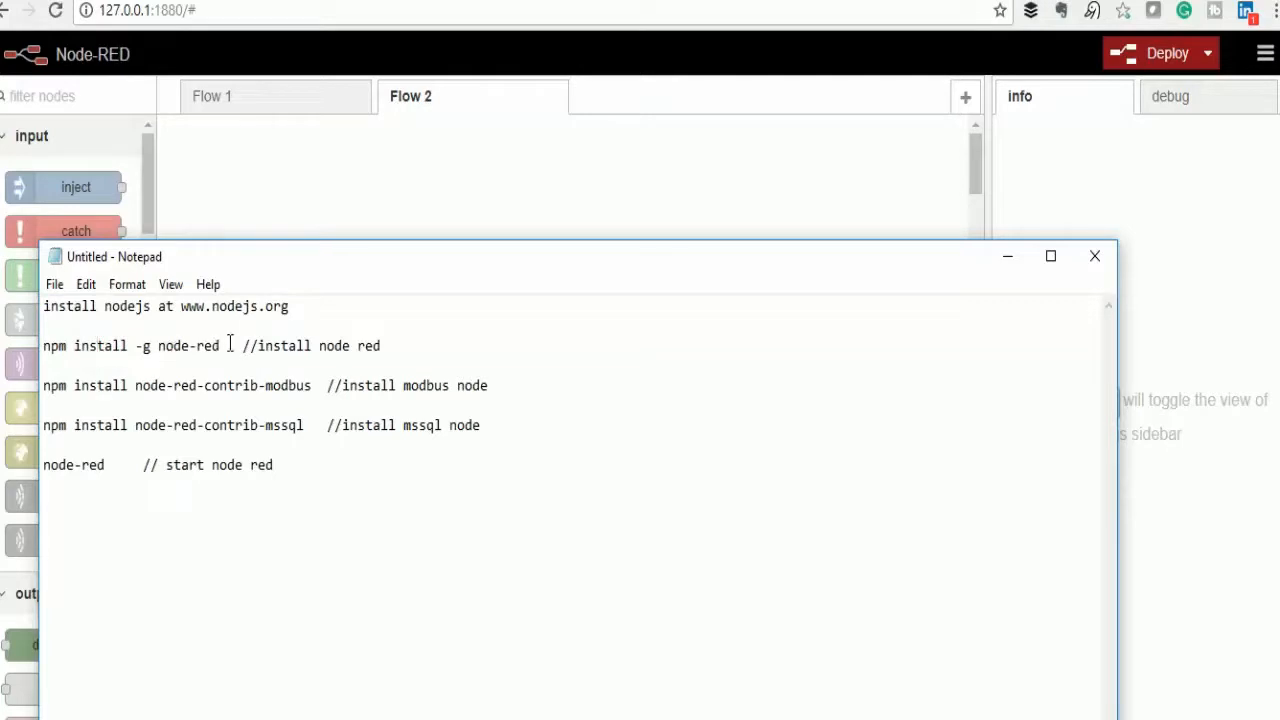
left_click_drag(228, 345, 24, 334)
left_click(305, 366)
left_click_drag(311, 386, 44, 384)
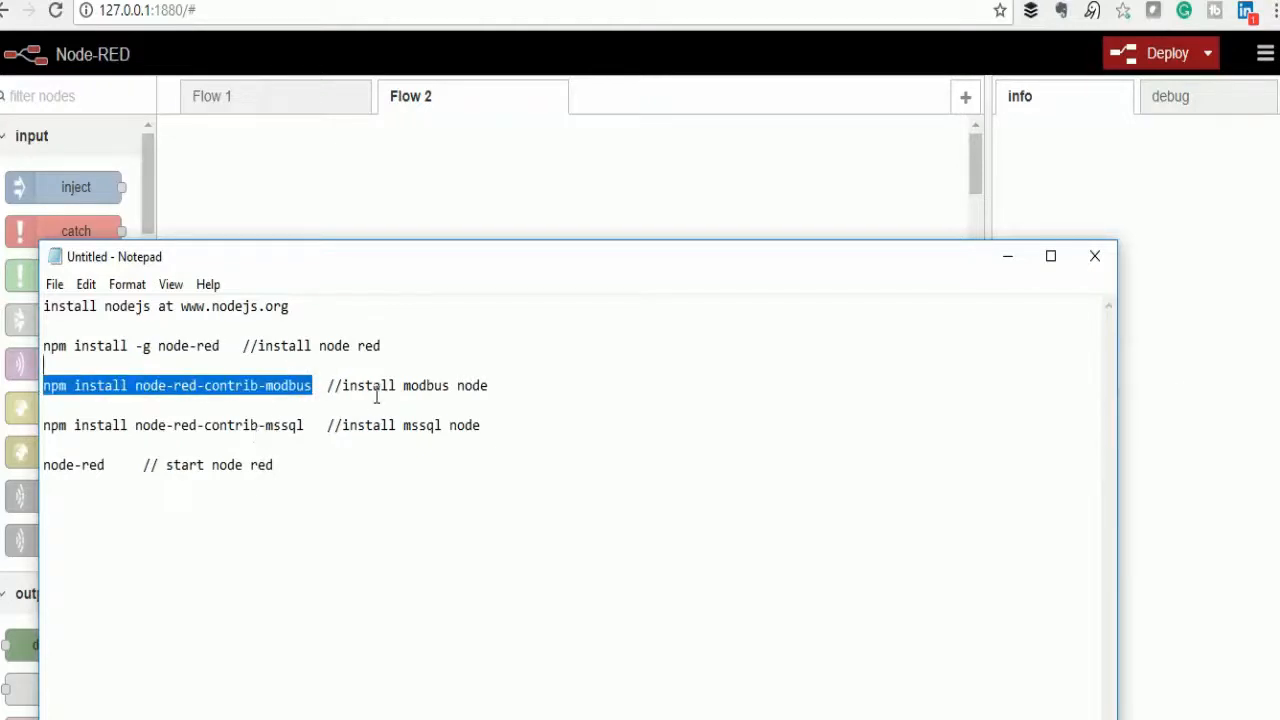
left_click(244, 385)
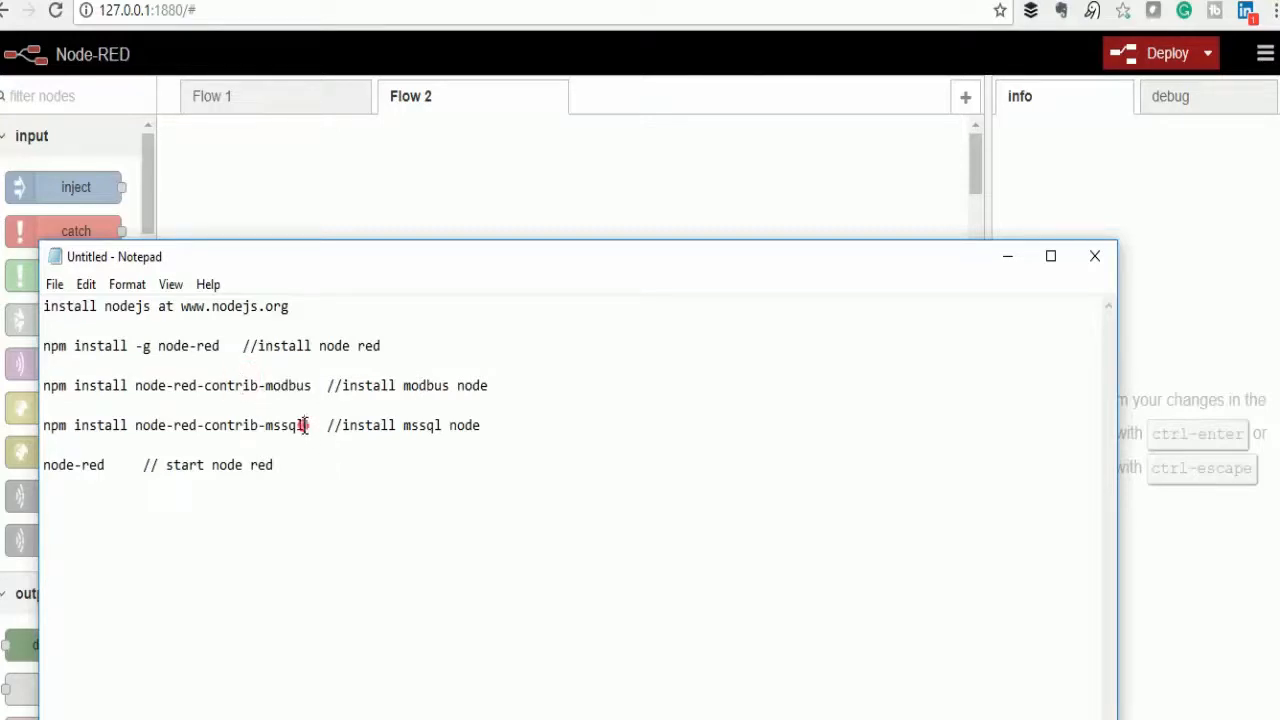
left_click_drag(305, 425, 38, 422)
left_click(403, 425)
left_click_drag(106, 465, 40, 465)
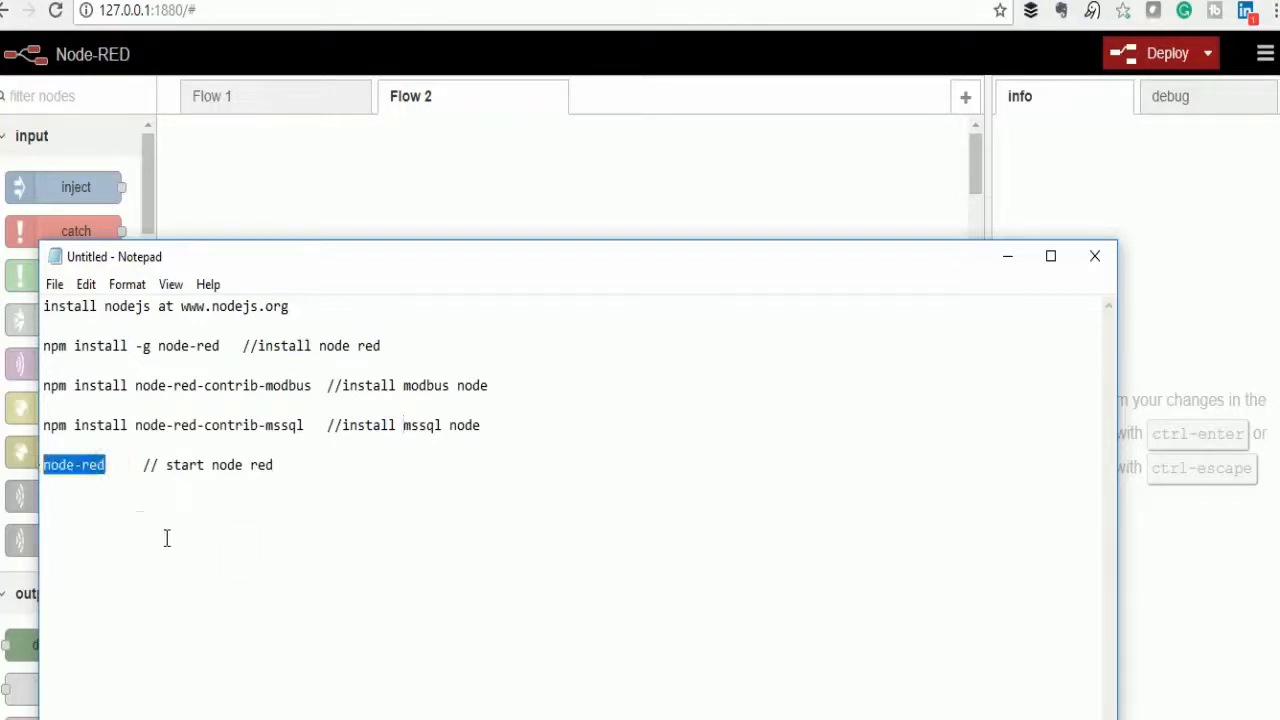
left_click(89, 464)
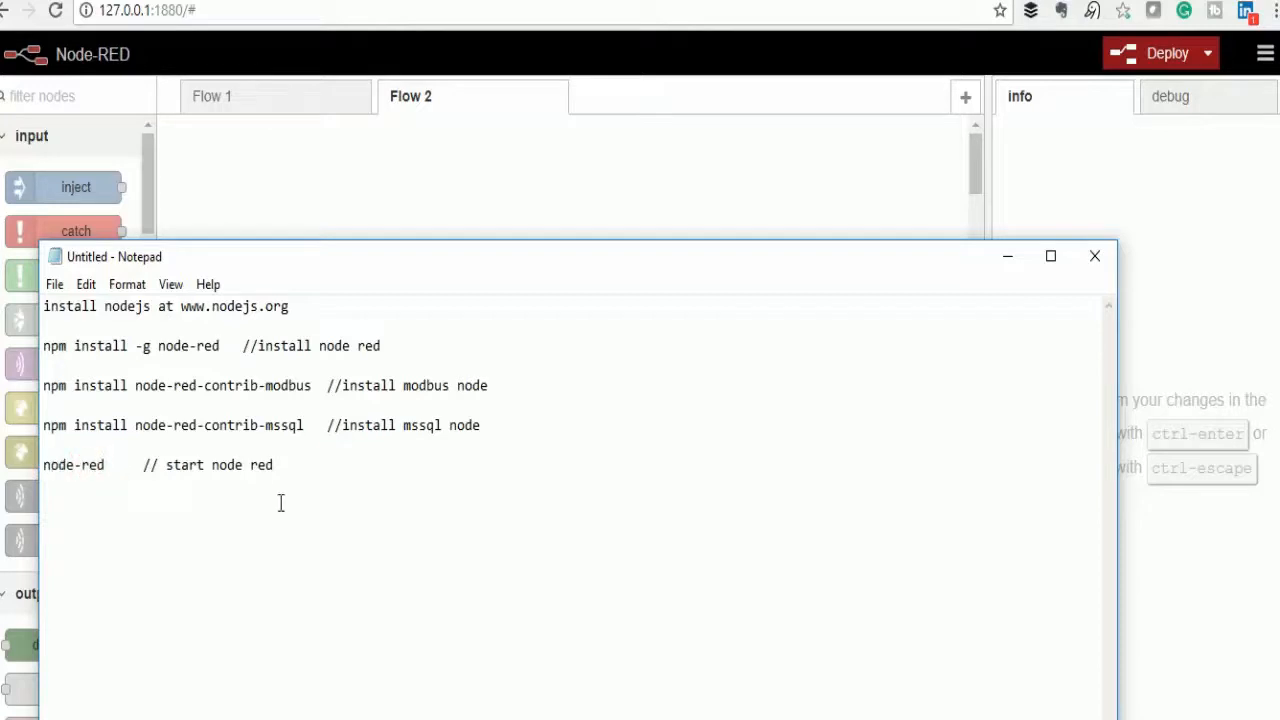
left_click(1021, 263)
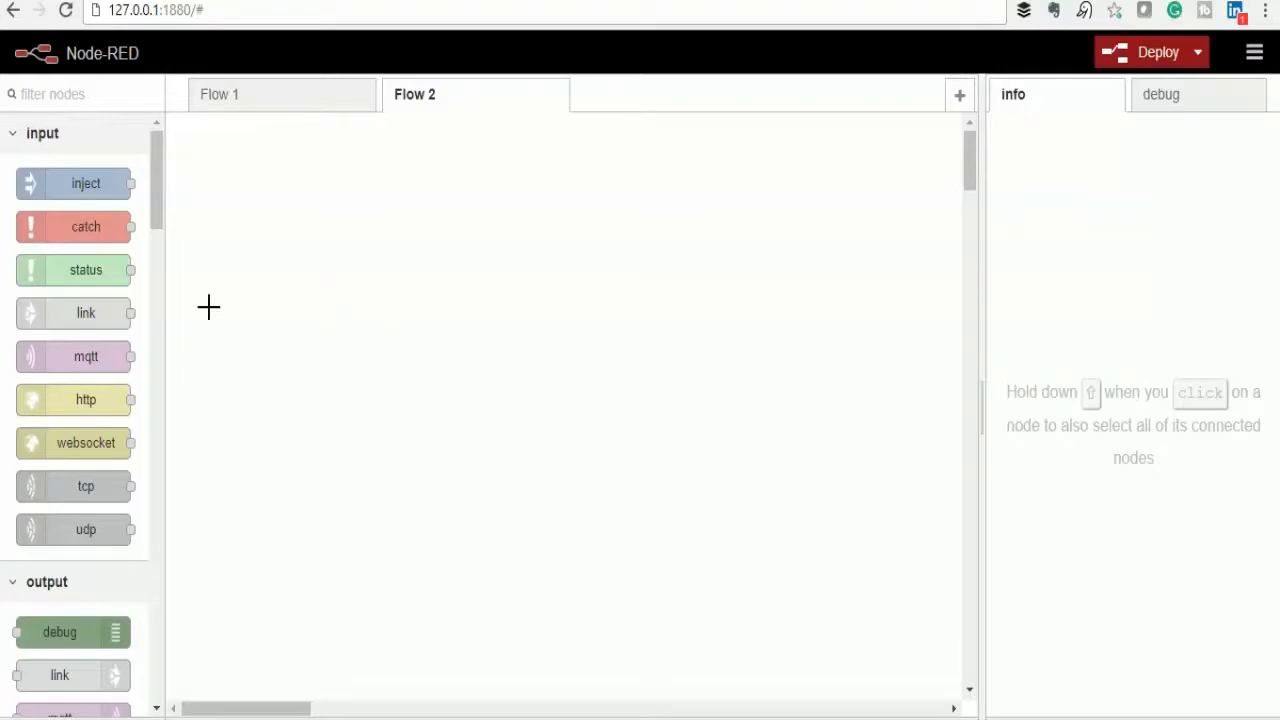
- Add an inject node to the empty Flow 2 canvas in Node-RED
scroll(86, 280, "down", 15)
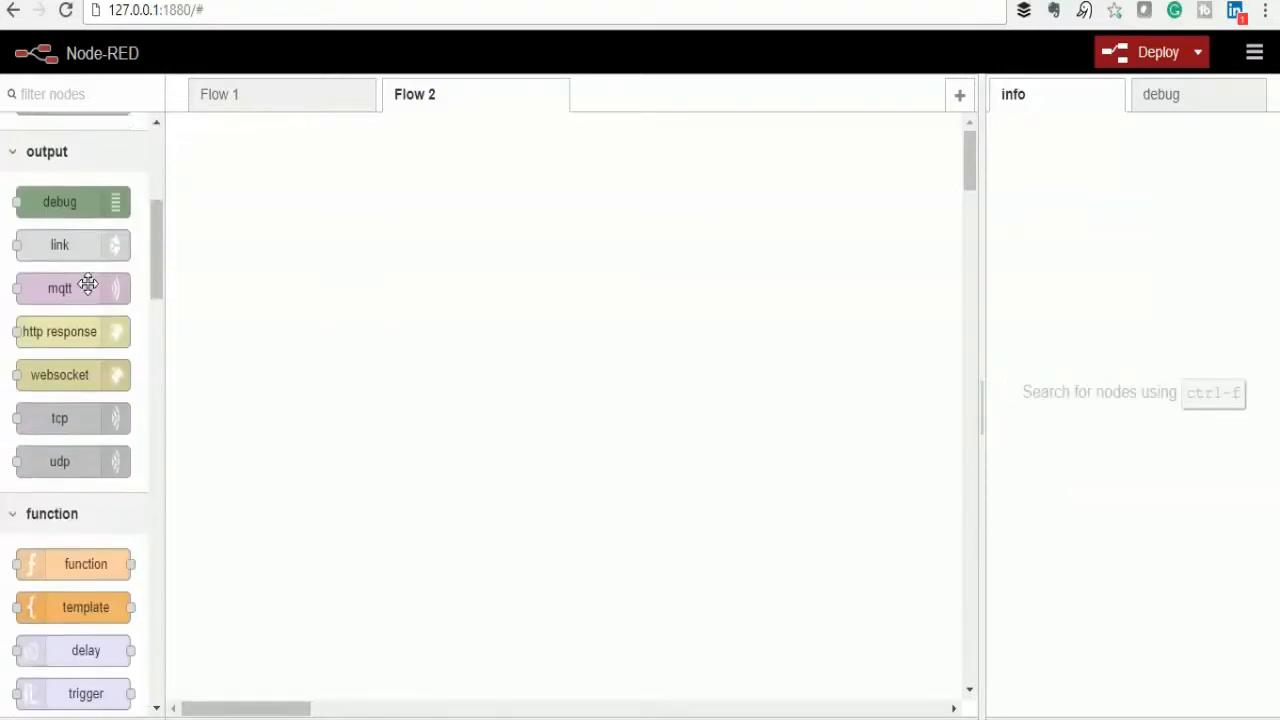
scroll(108, 380, "down", 5)
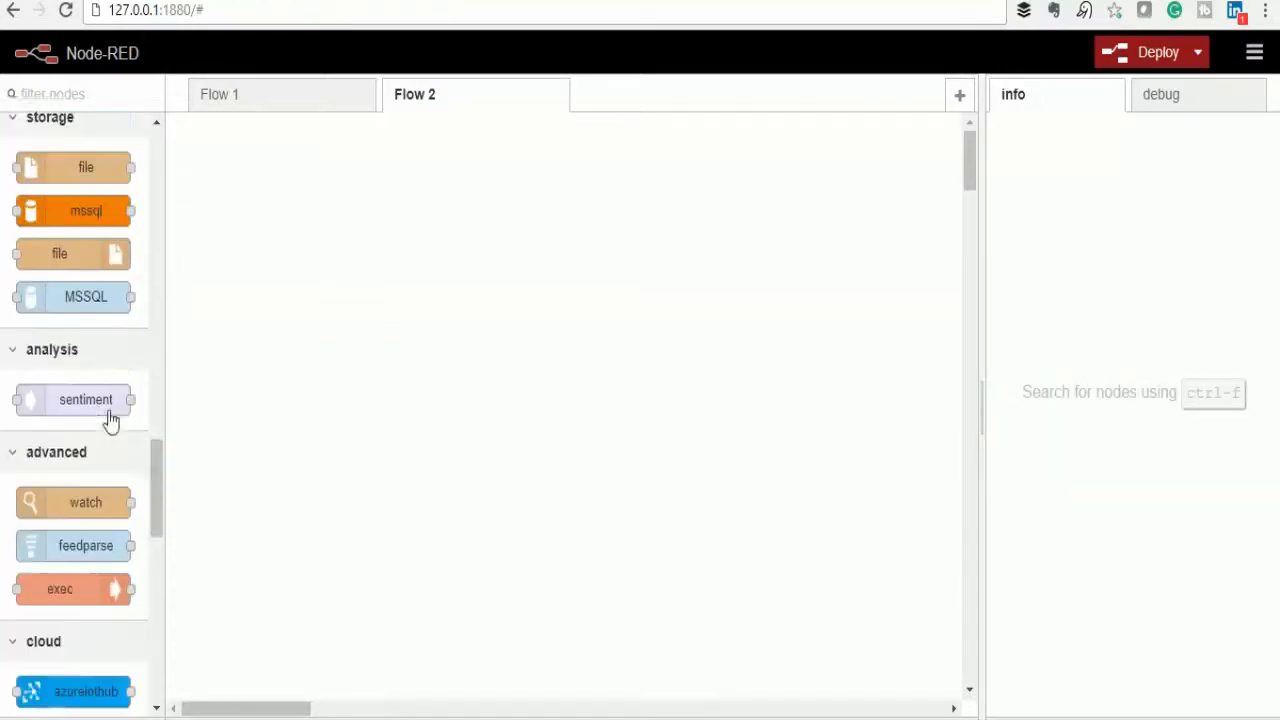
scroll(62, 255, "down", 6)
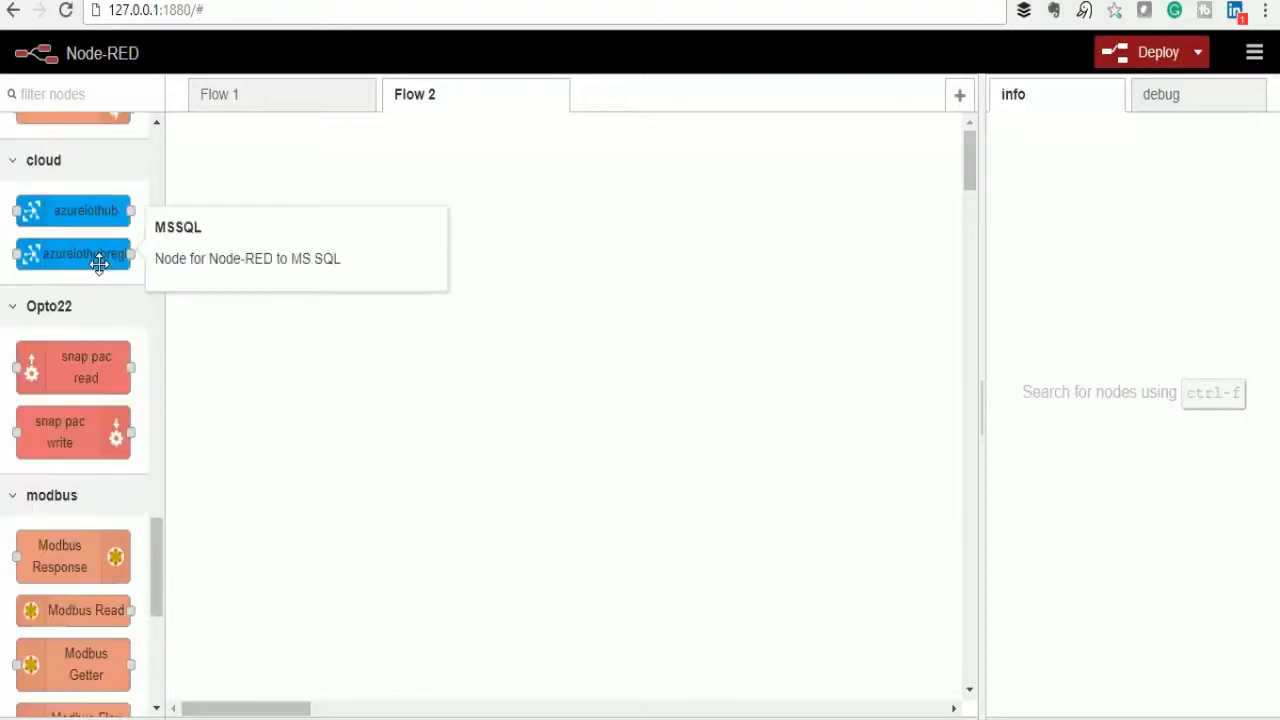
scroll(88, 376, "up", 20)
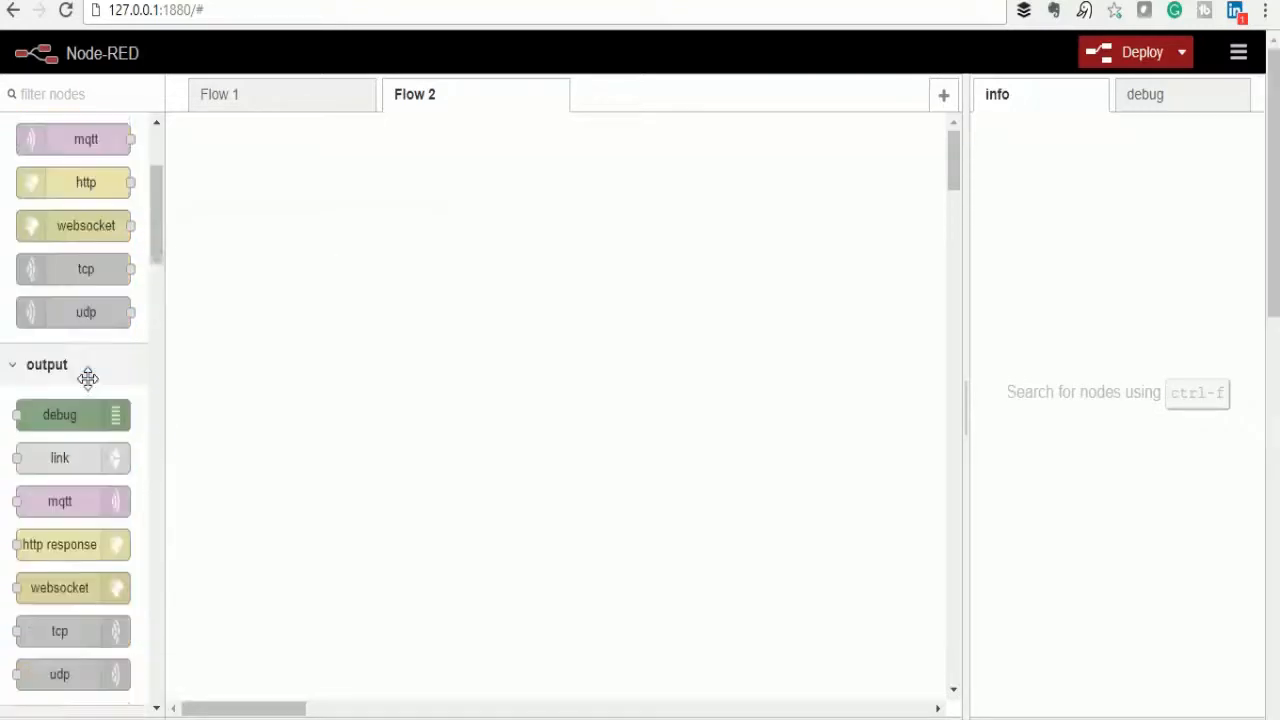
left_click_drag(63, 186, 354, 257)
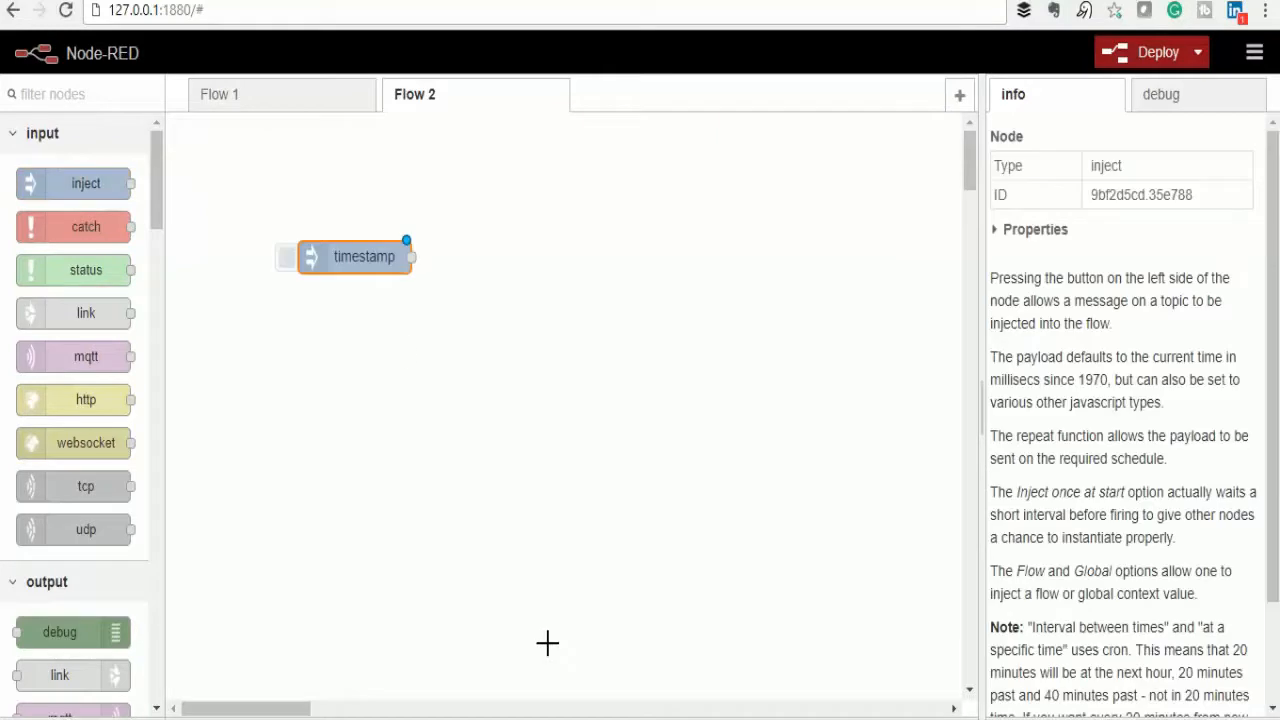
- Change the inject node's payload type to string, leave the payload empty, and apply the edit
double_click(344, 258)
left_click(684, 204)
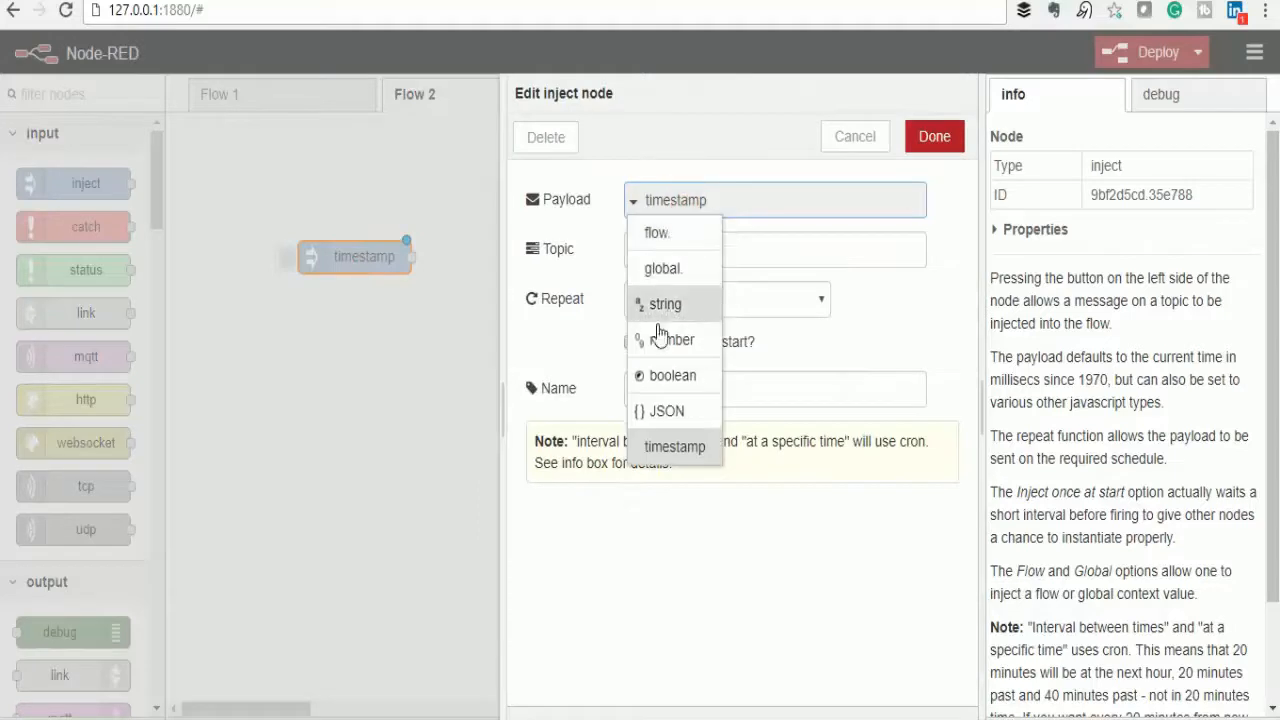
left_click(660, 300)
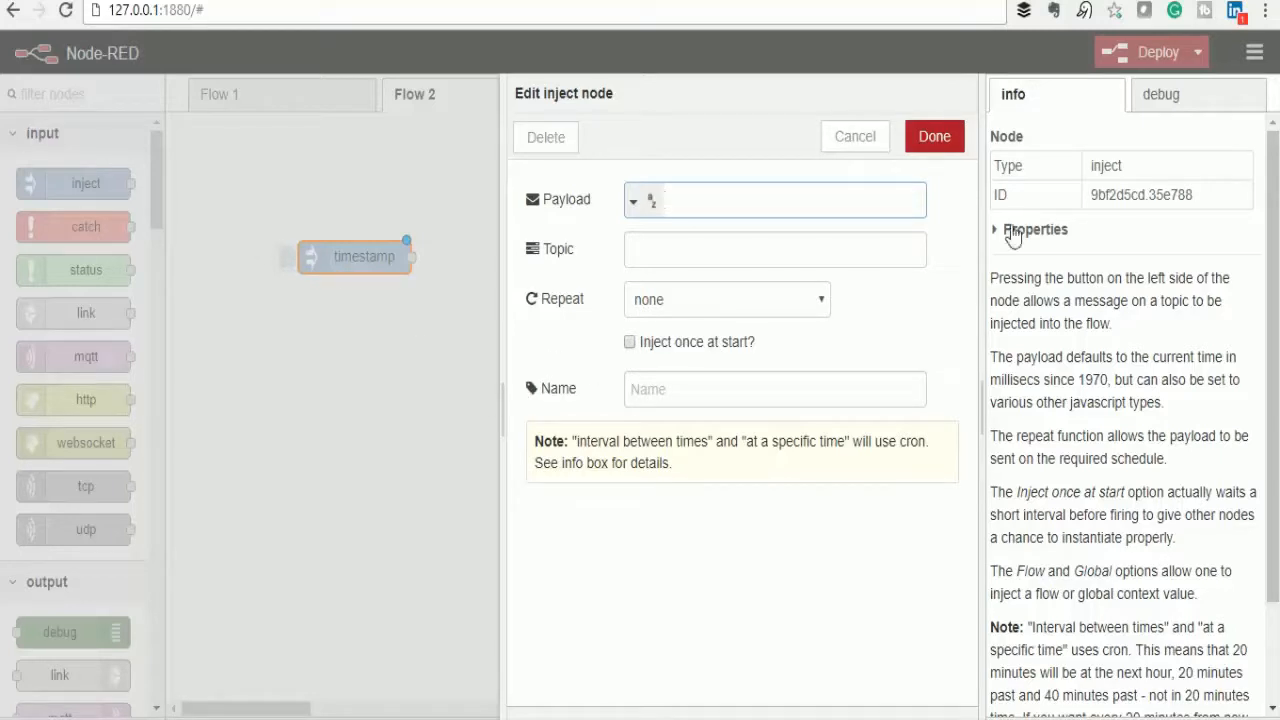
left_click(934, 136)
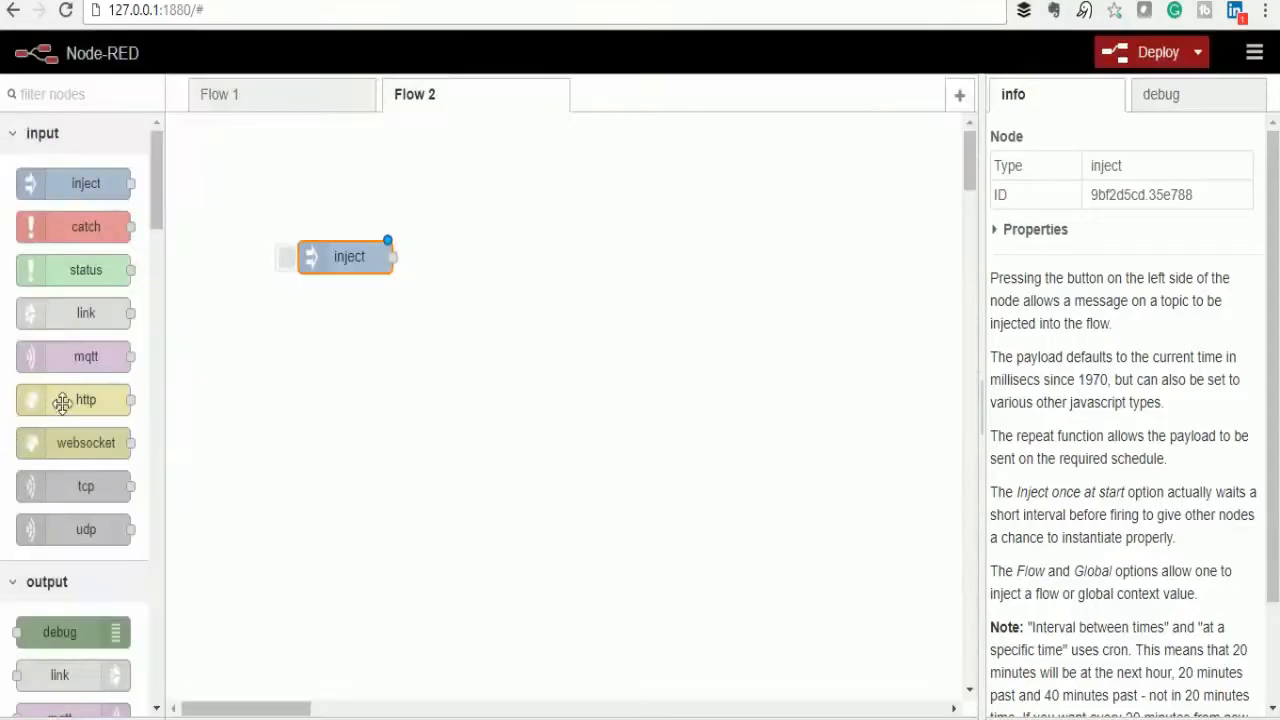
- Place a function node beside the inject node and a Modbus Flex Getter node after it in Flow 2
scroll(62, 402, "down", 6)
left_click_drag(72, 345, 481, 267)
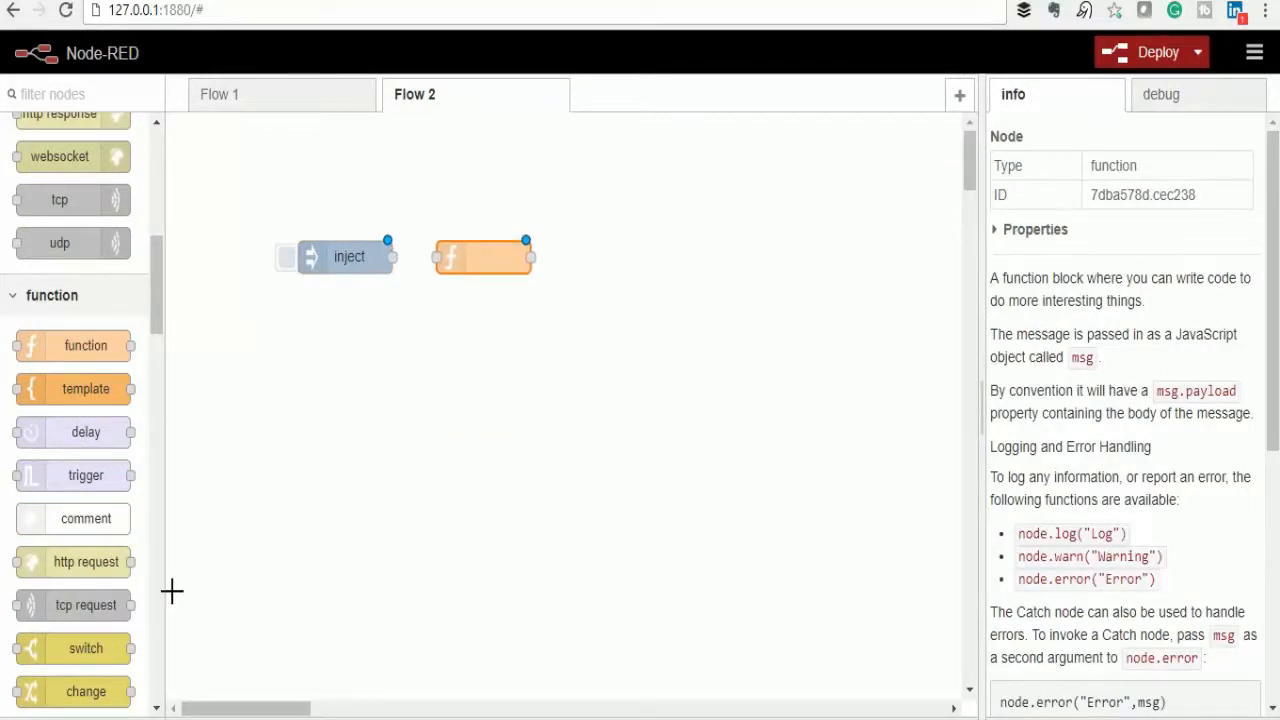
scroll(122, 575, "down", 15)
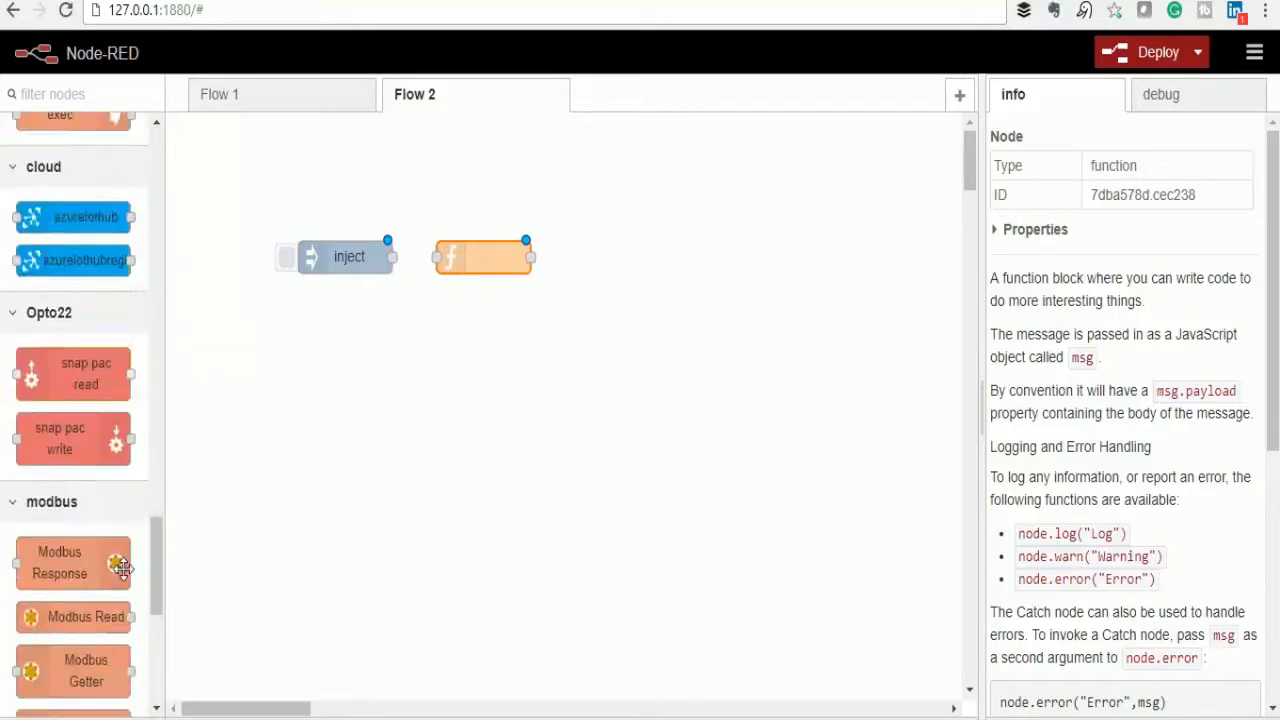
scroll(122, 568, "down", 3)
scroll(63, 500, "down", 3)
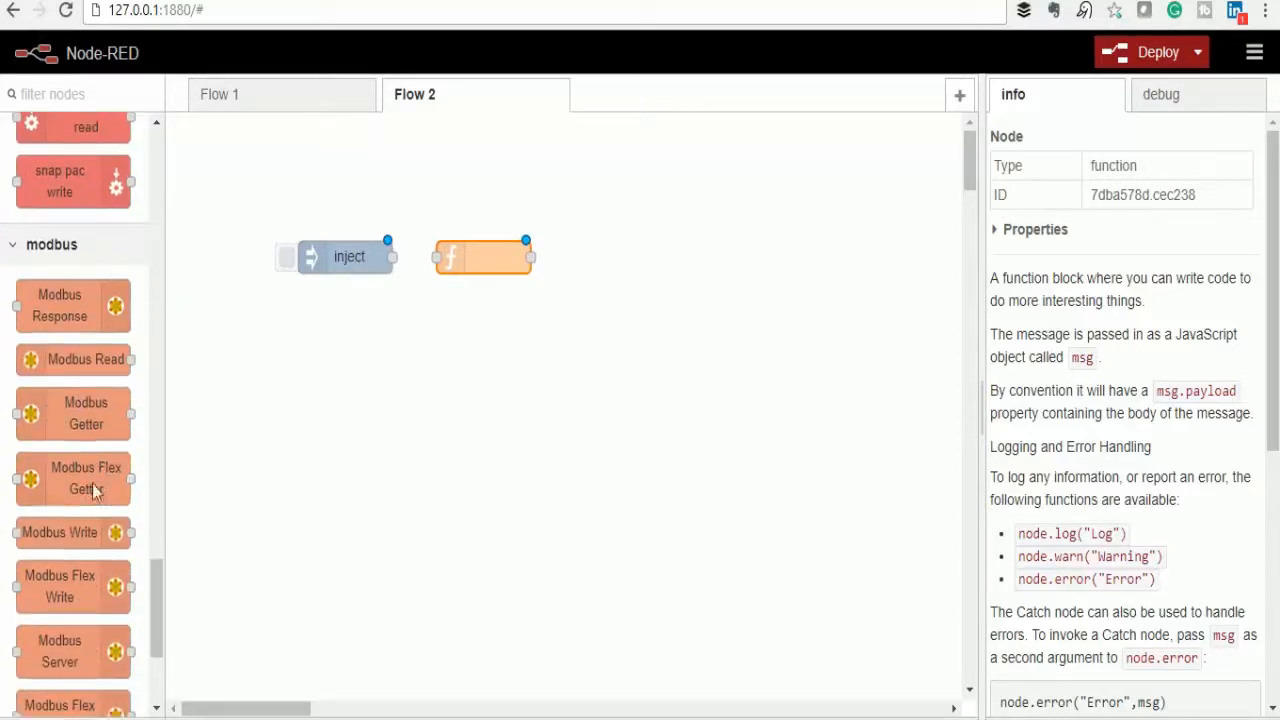
scroll(92, 483, "down", 1)
left_click_drag(80, 412, 668, 272)
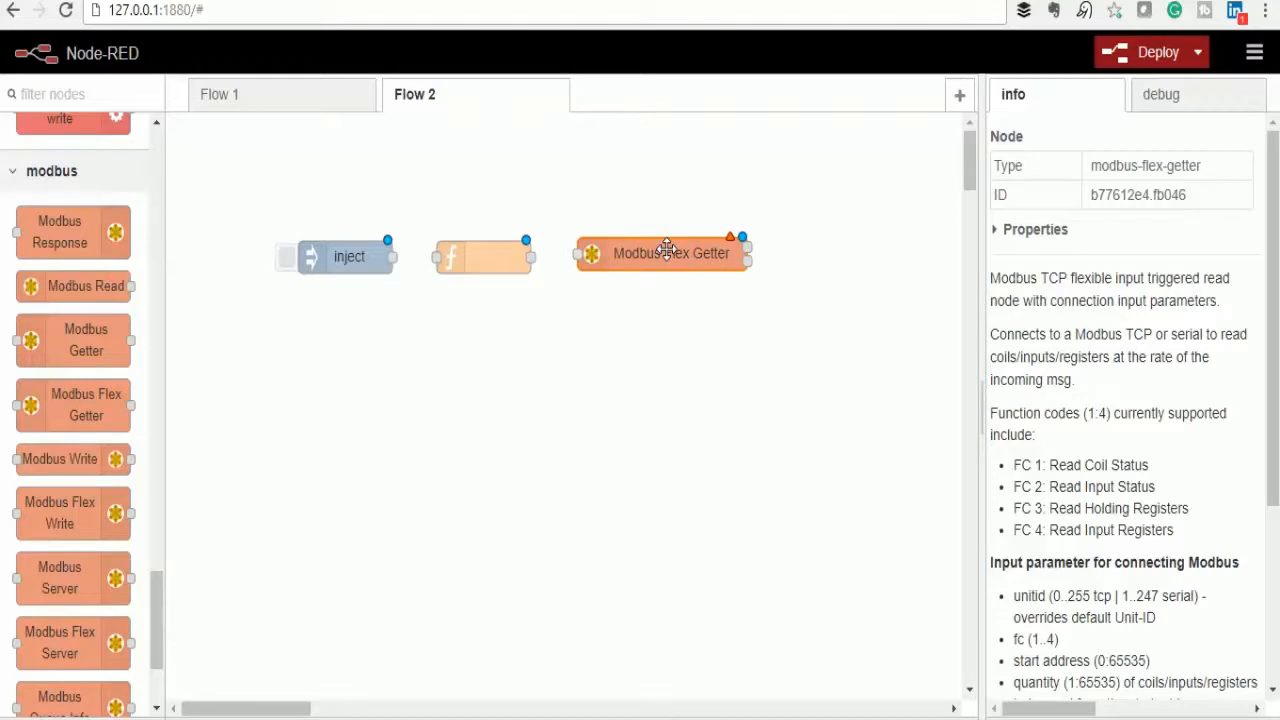
- Copy the function code example for multiple inputs from the Modbus Flex Getter's help text
scroll(1051, 223, "down", 5)
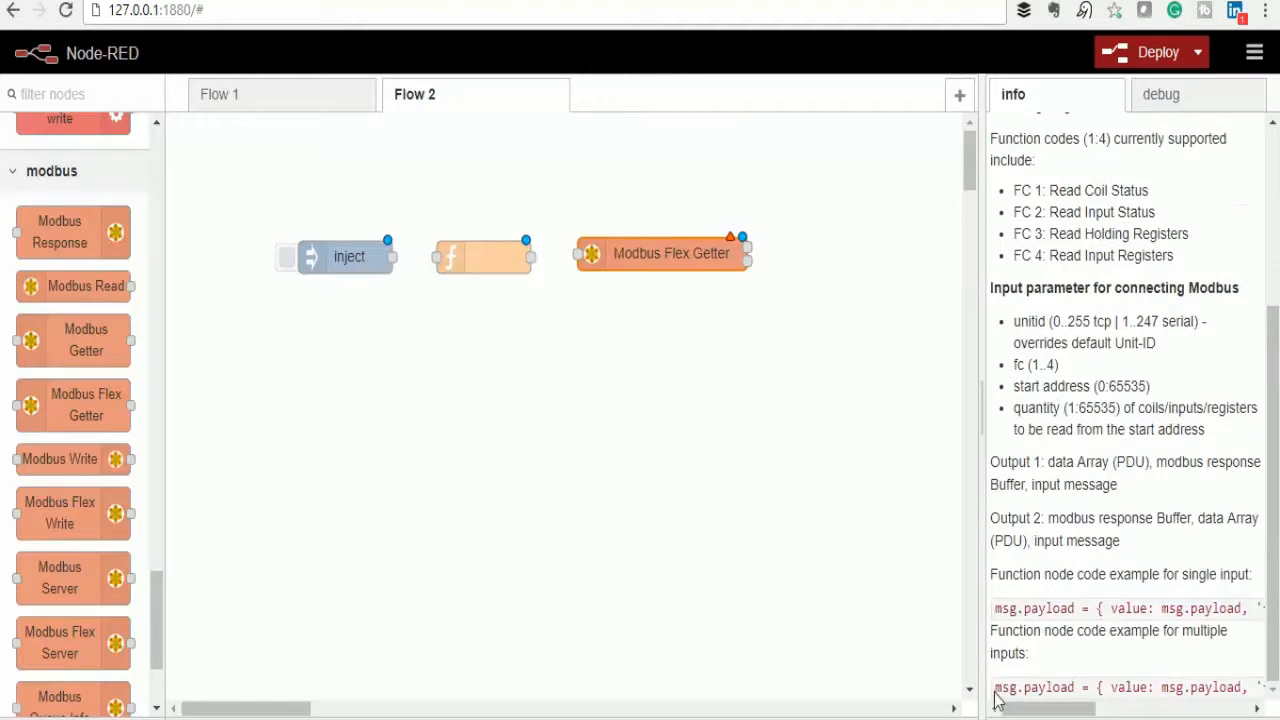
left_click_drag(1159, 700, 1268, 712)
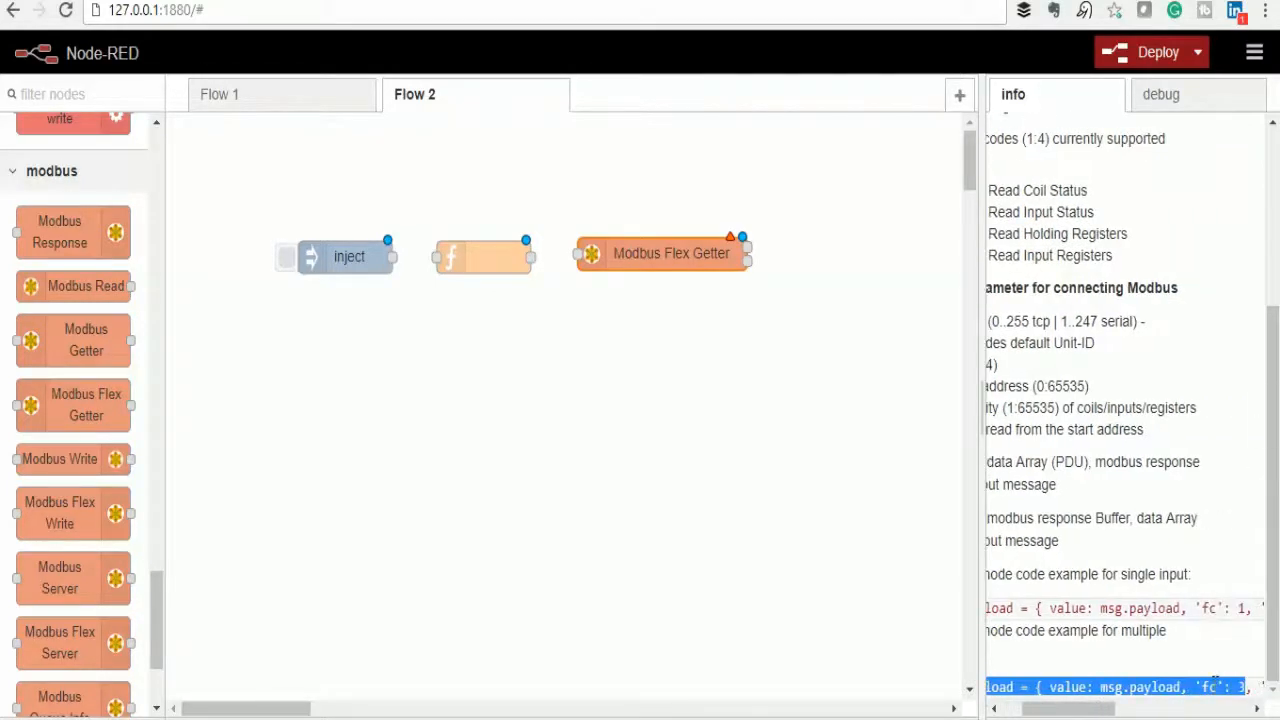
left_click_drag(1094, 708, 1066, 708)
left_click(995, 687)
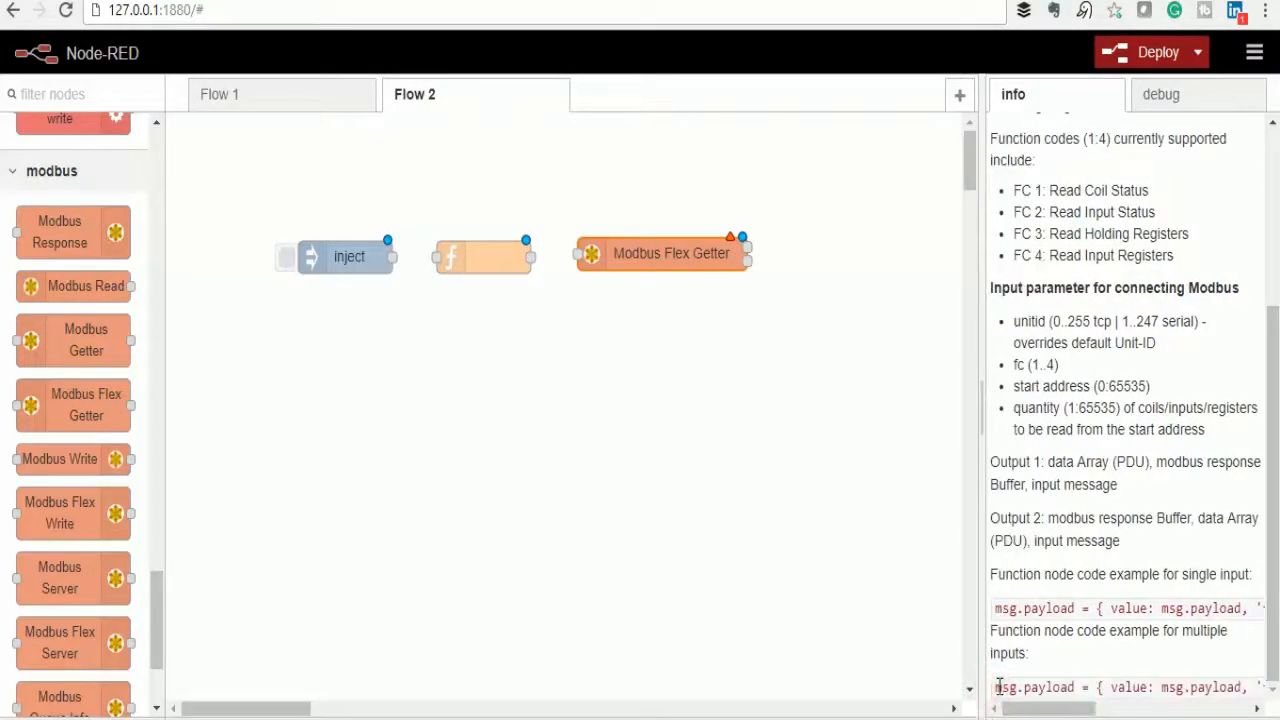
left_click_drag(995, 688, 1262, 690)
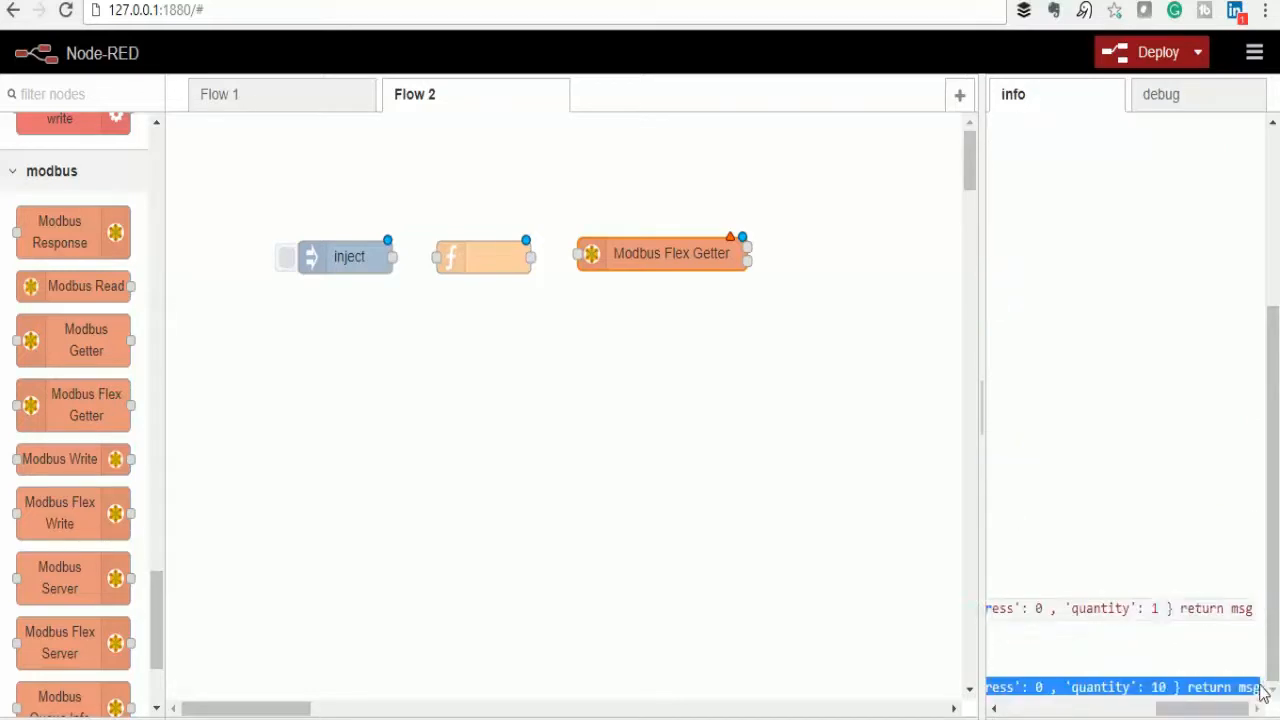
right_click(1138, 690)
left_click(917, 534)
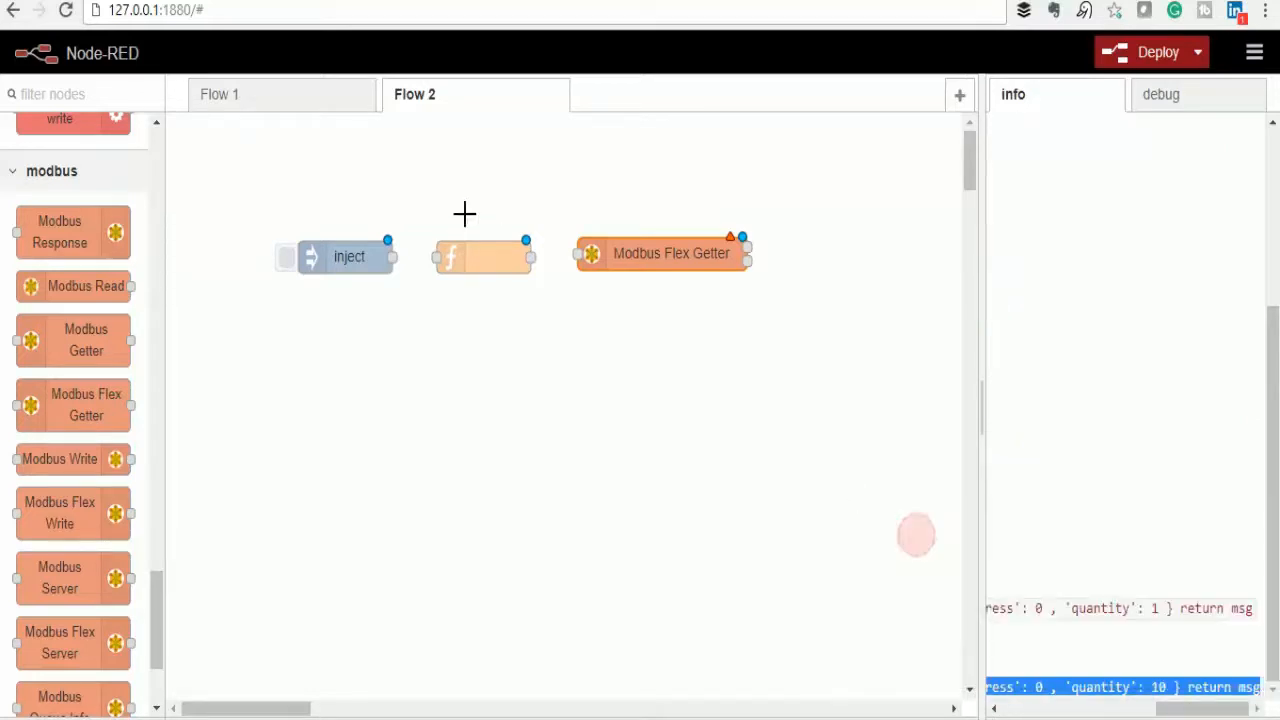
- Open the function node for editing and replace its return line with the copied Modbus example code
double_click(471, 258)
left_click(666, 288)
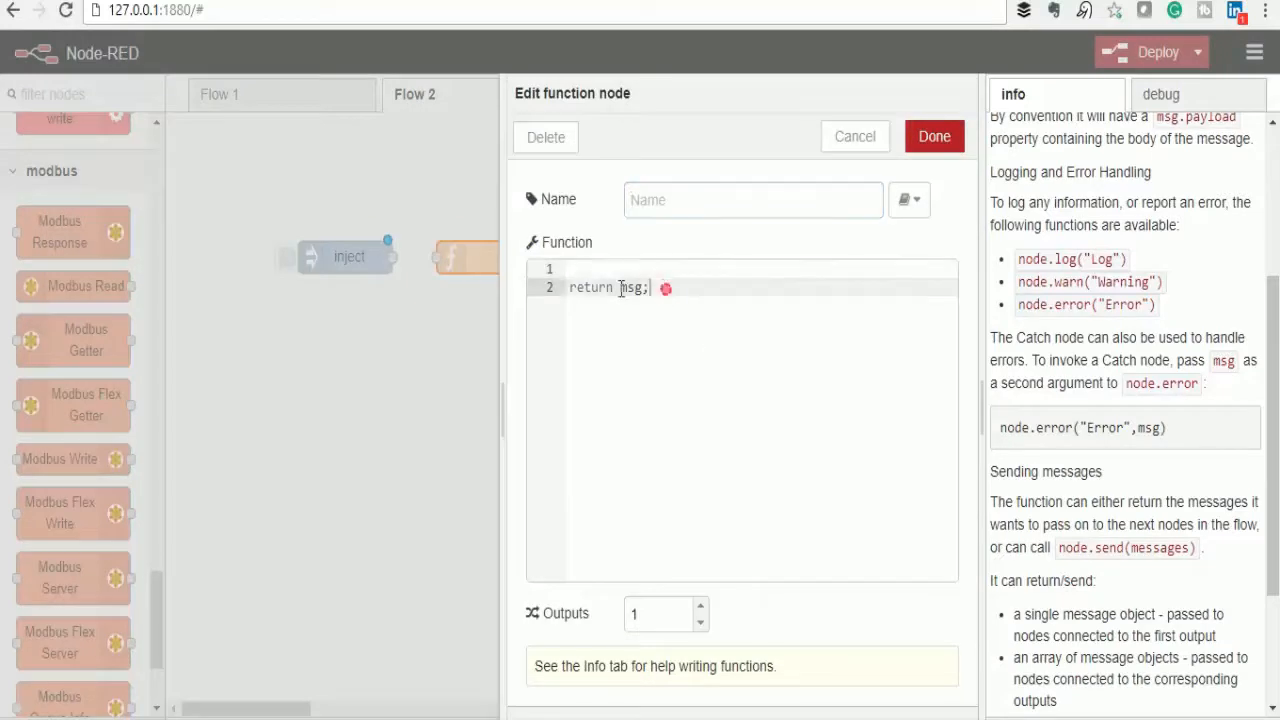
right_click(568, 289)
left_click(656, 344)
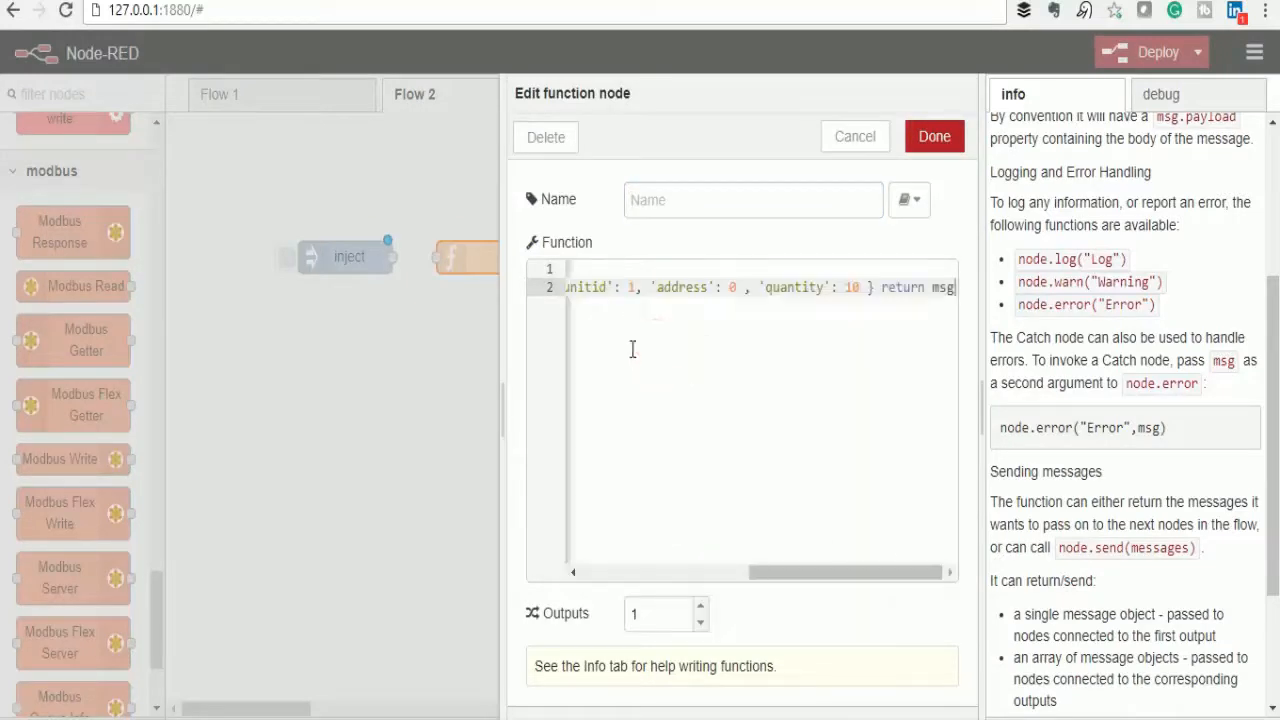
left_click_drag(833, 574, 612, 546)
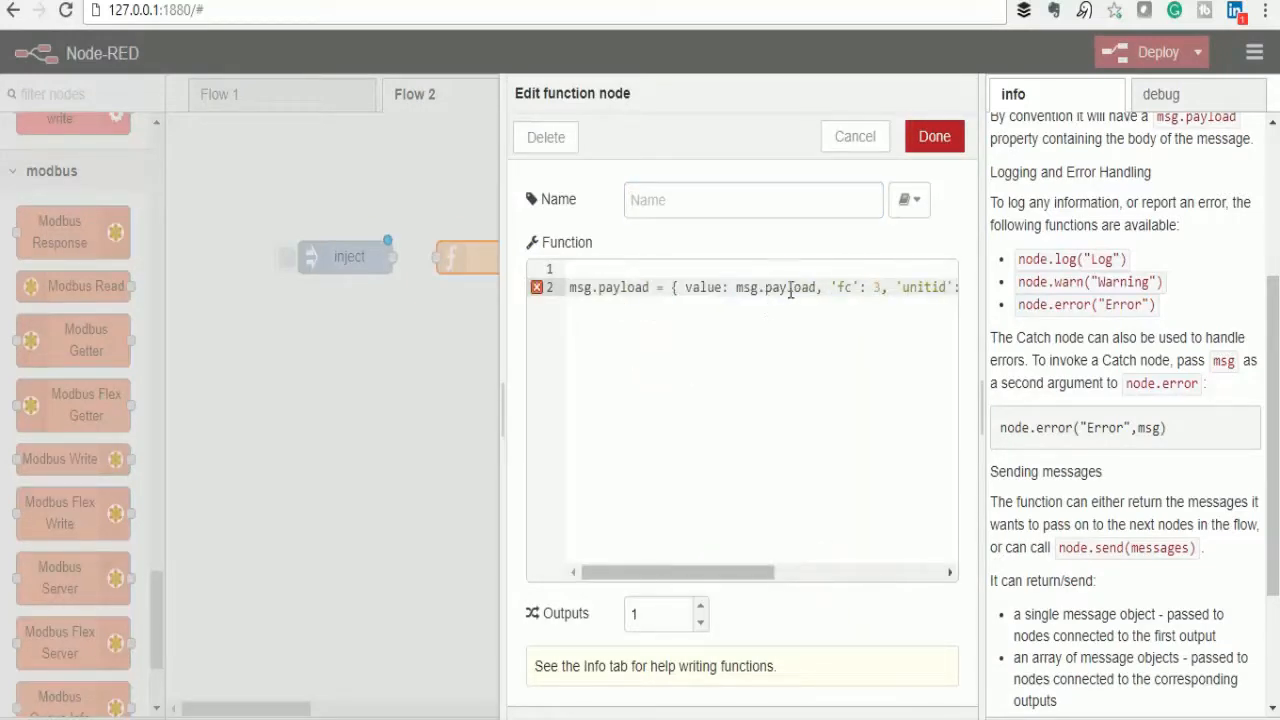
- Remove the value: msg.payload entry from the payload object and split the 'fc': 3 and 'unitid' entries onto separate lines
left_click_drag(831, 287, 687, 295)
key("Delete")
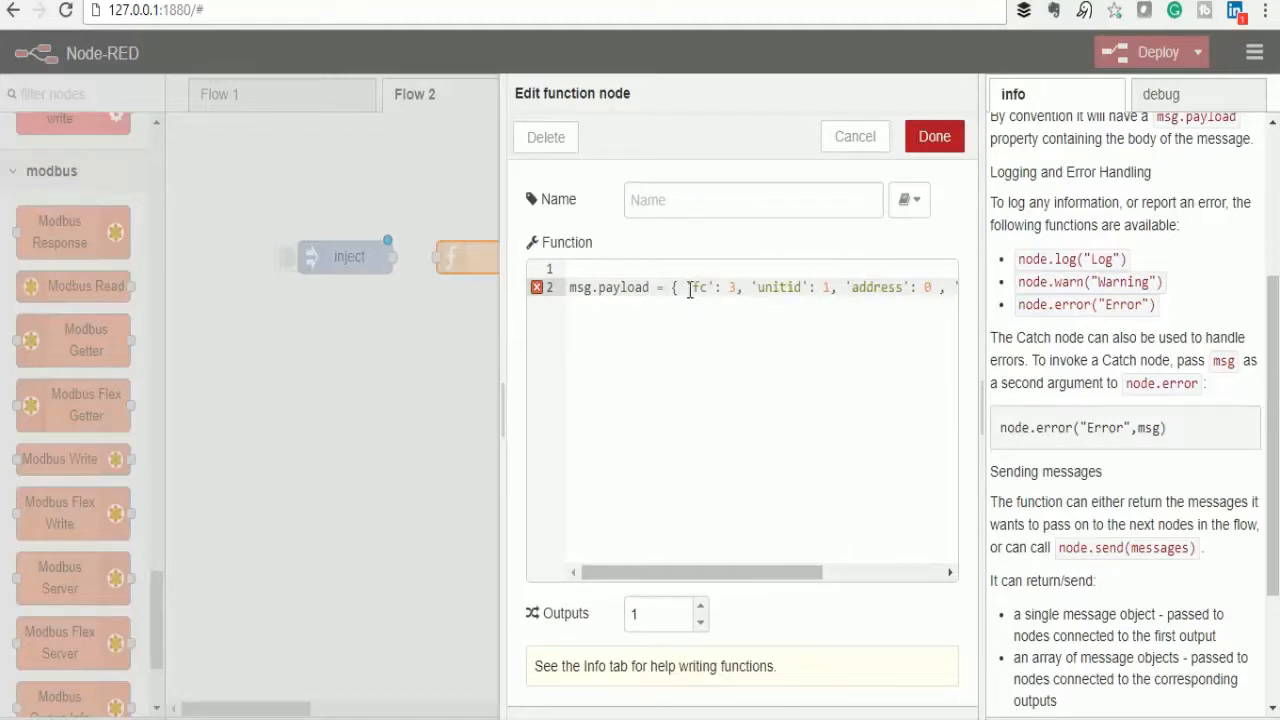
key("Return")
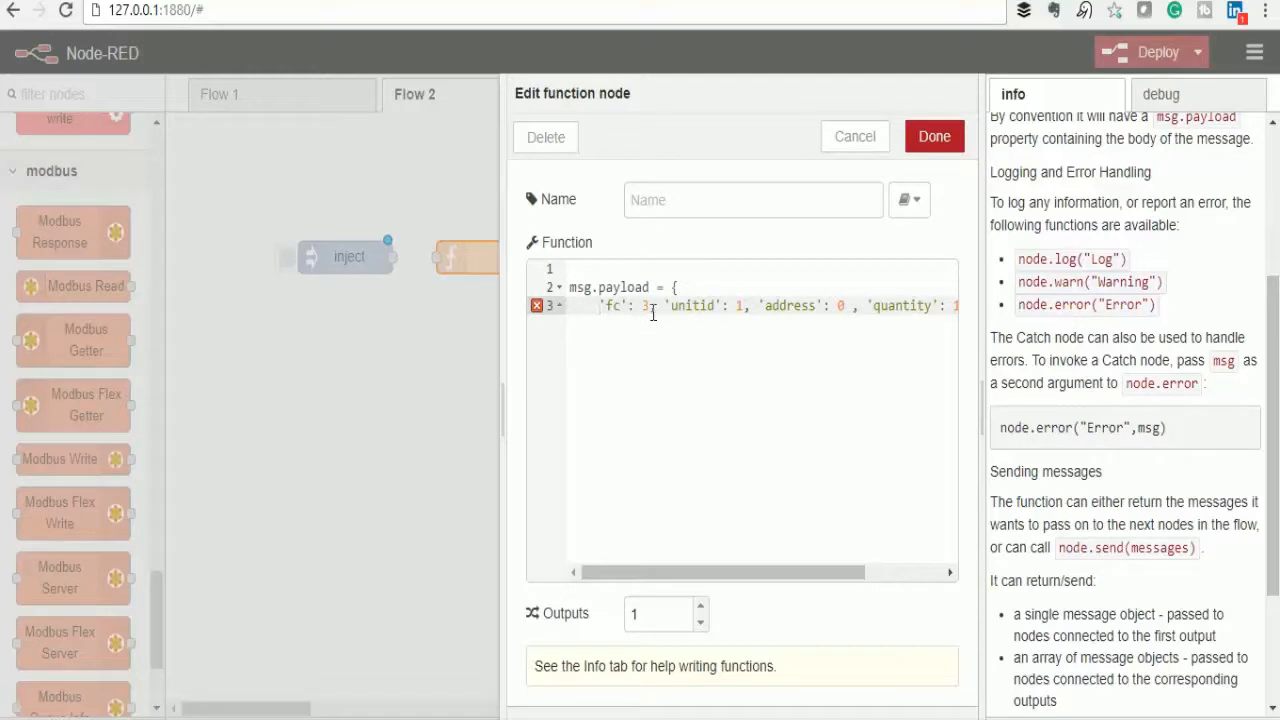
left_click(662, 305)
key("Return")
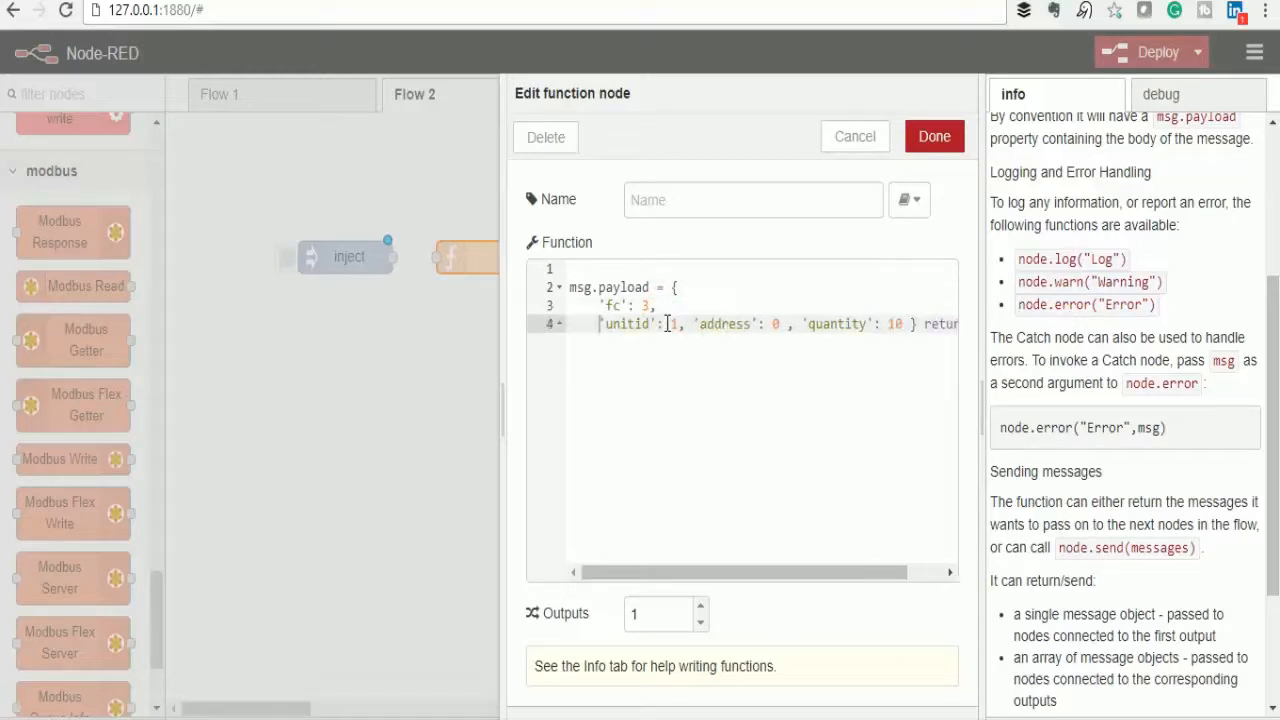
- Set 'unitid' to 110 and, on a new line, 'address' to 4096 in the function code
left_click(684, 330)
type("10")
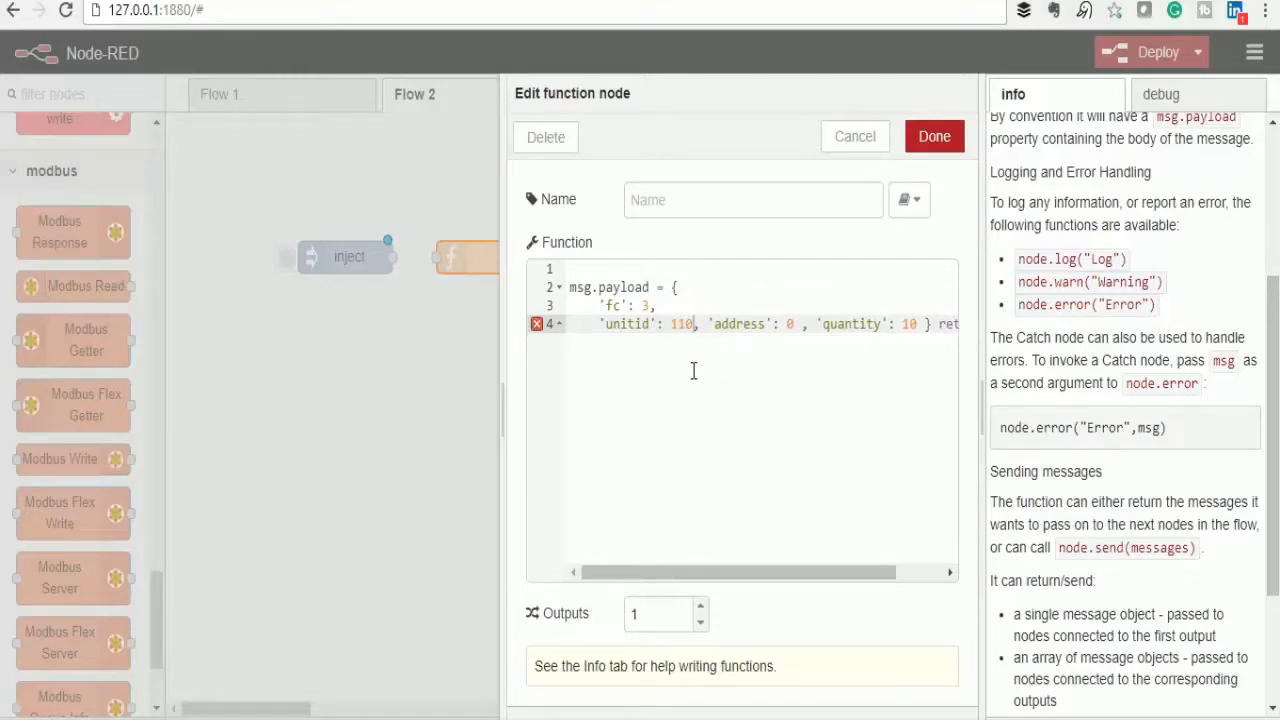
left_click(706, 330)
key("Return")
left_click(683, 342)
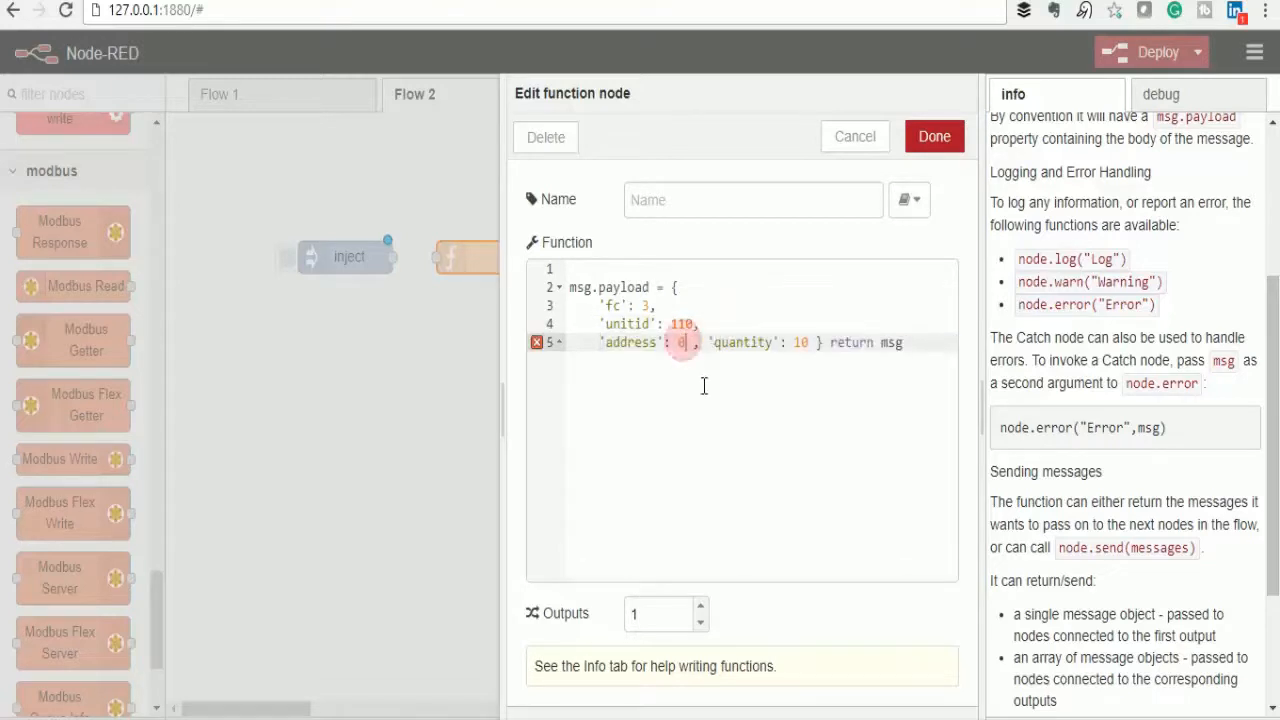
key("BackSpace")
type("4096")
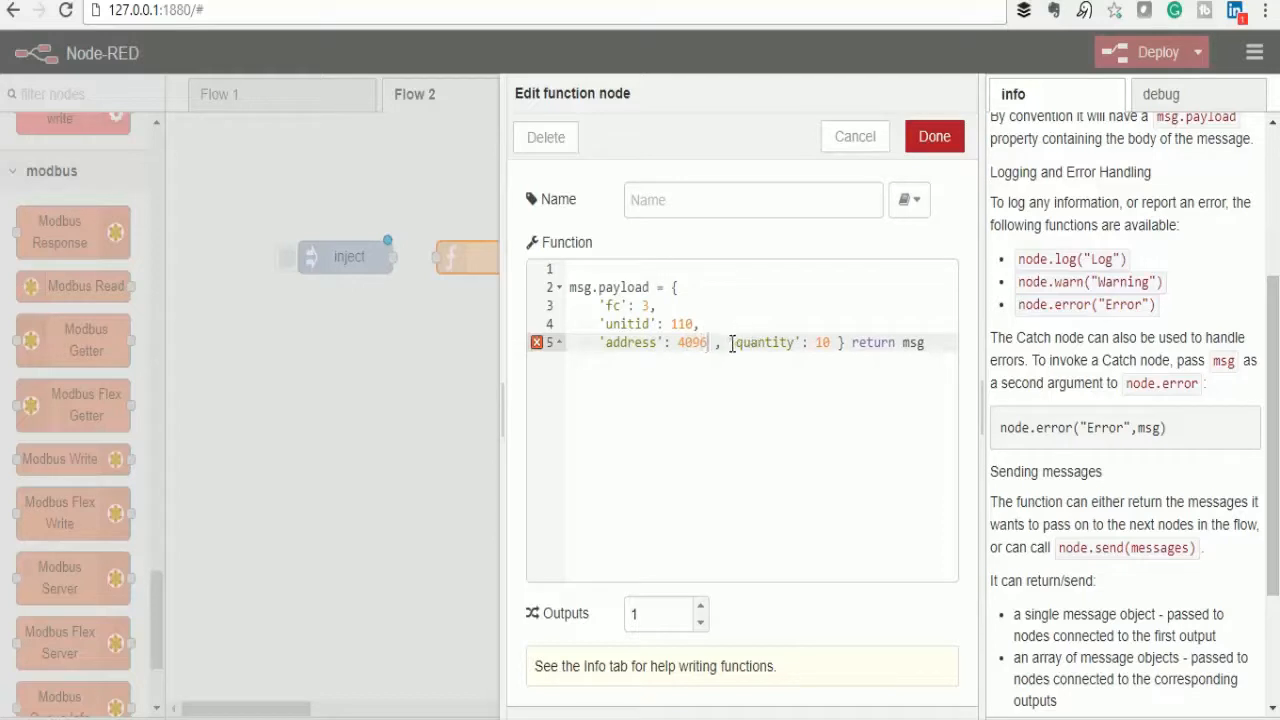
- Put 'quantity' on its own line with value 2, move return msg to a new line, and apply the function edit
left_click(731, 343)
key("Return")
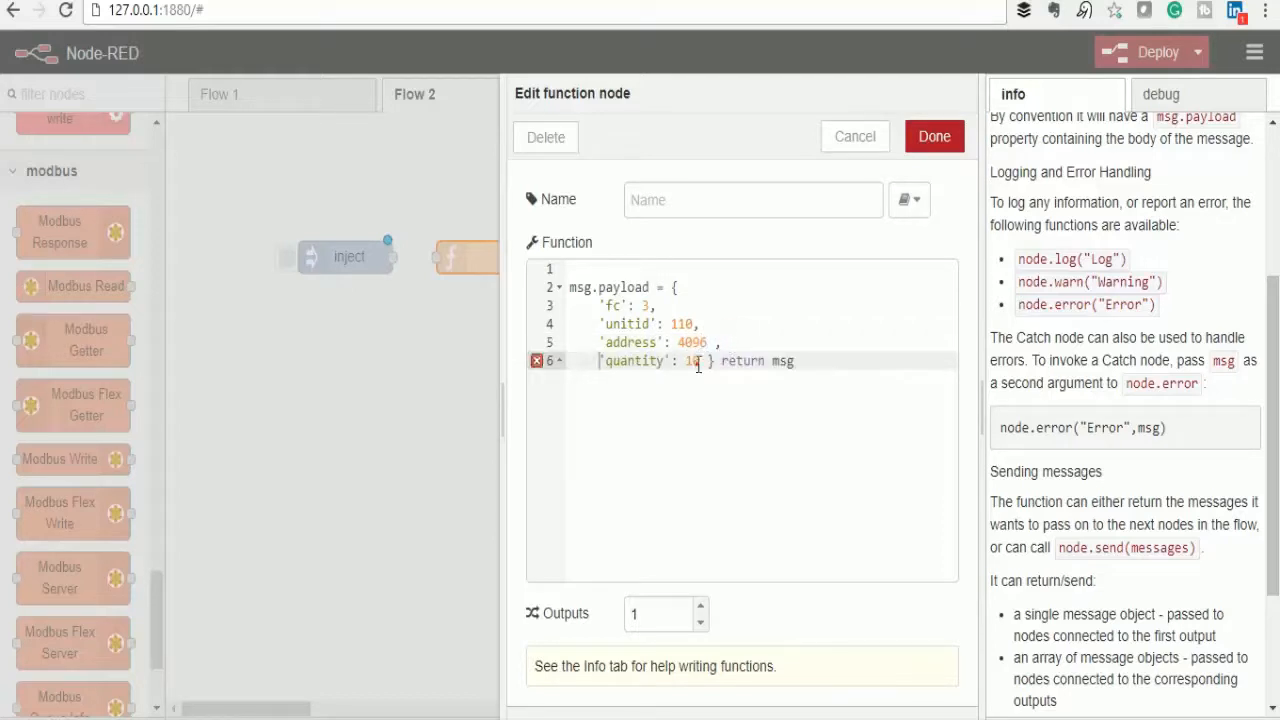
left_click(699, 362)
key("BackSpace")
key("BackSpace")
type("2")
left_click(715, 362)
key("Return")
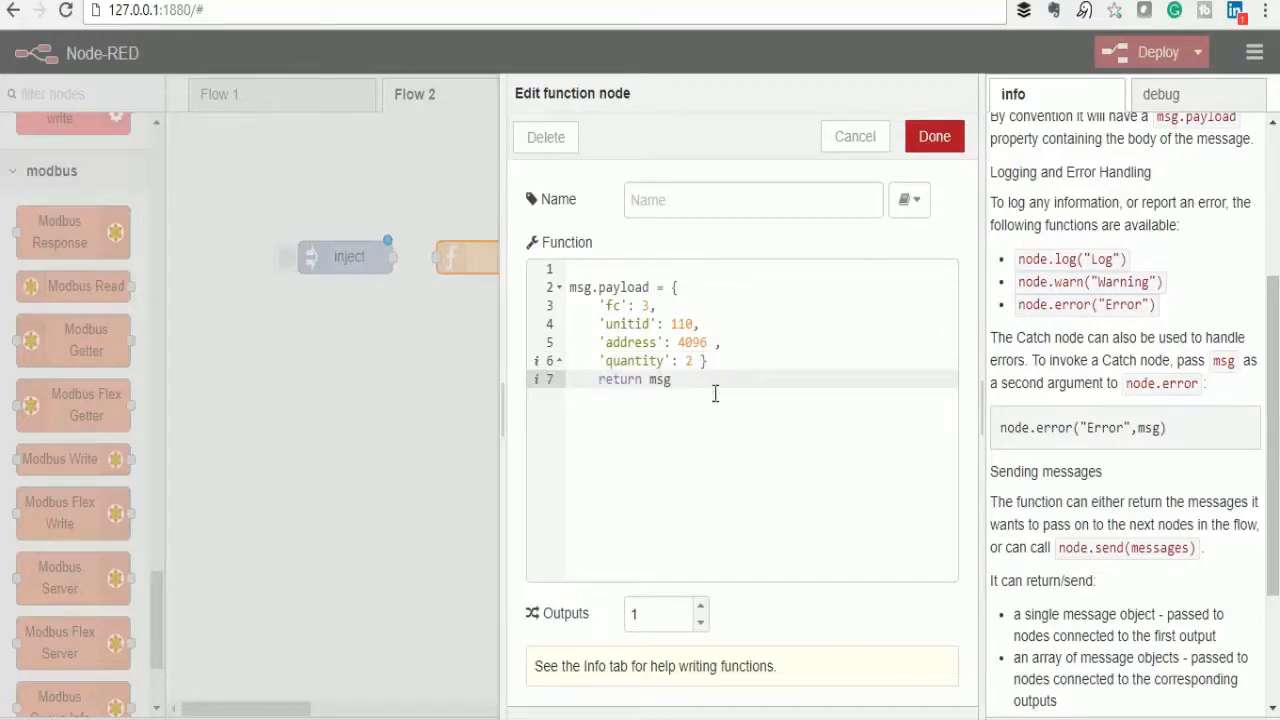
left_click(929, 130)
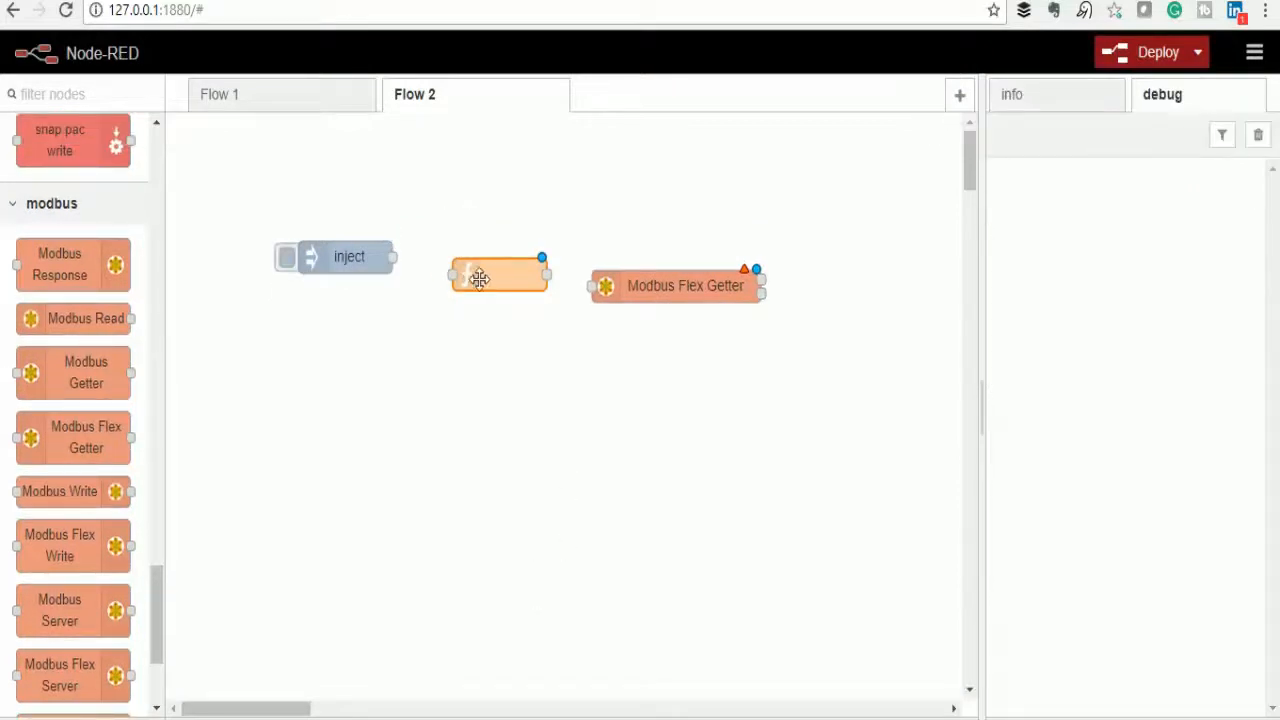
- Align the function node with the inject node and wire the inject output to it
left_click_drag(491, 279, 483, 262)
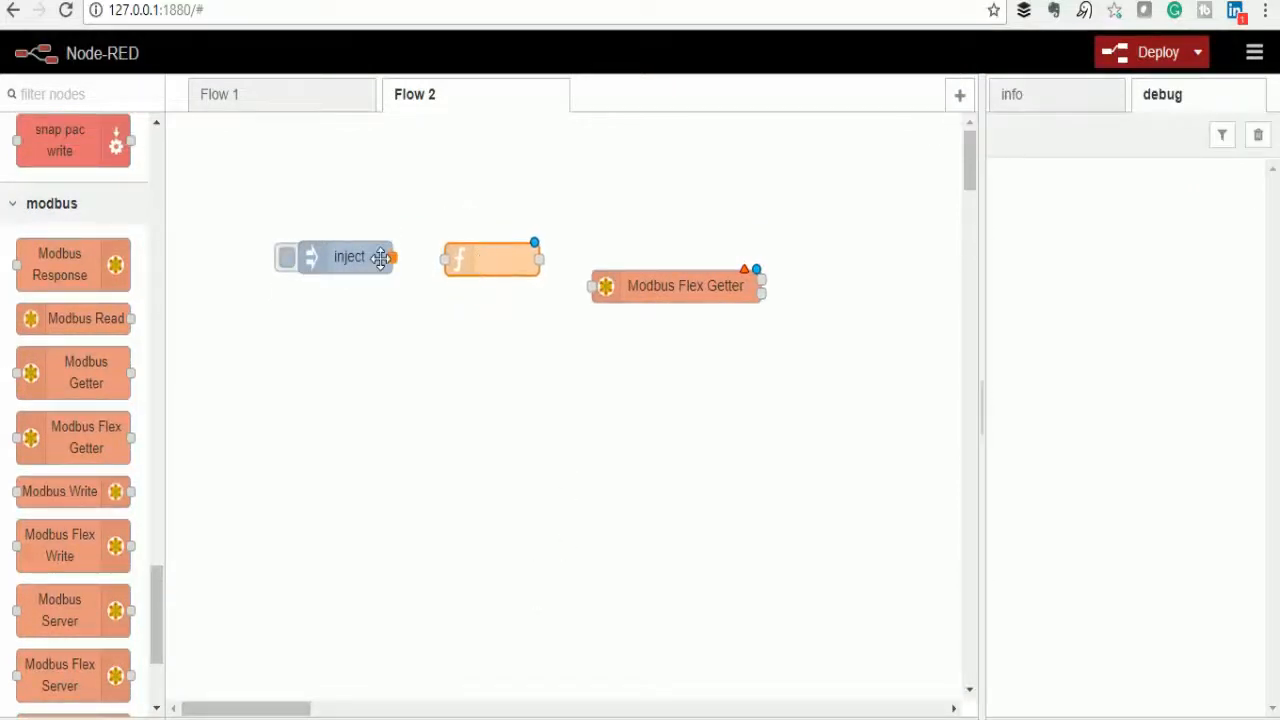
left_click_drag(391, 257, 446, 259)
double_click(666, 289)
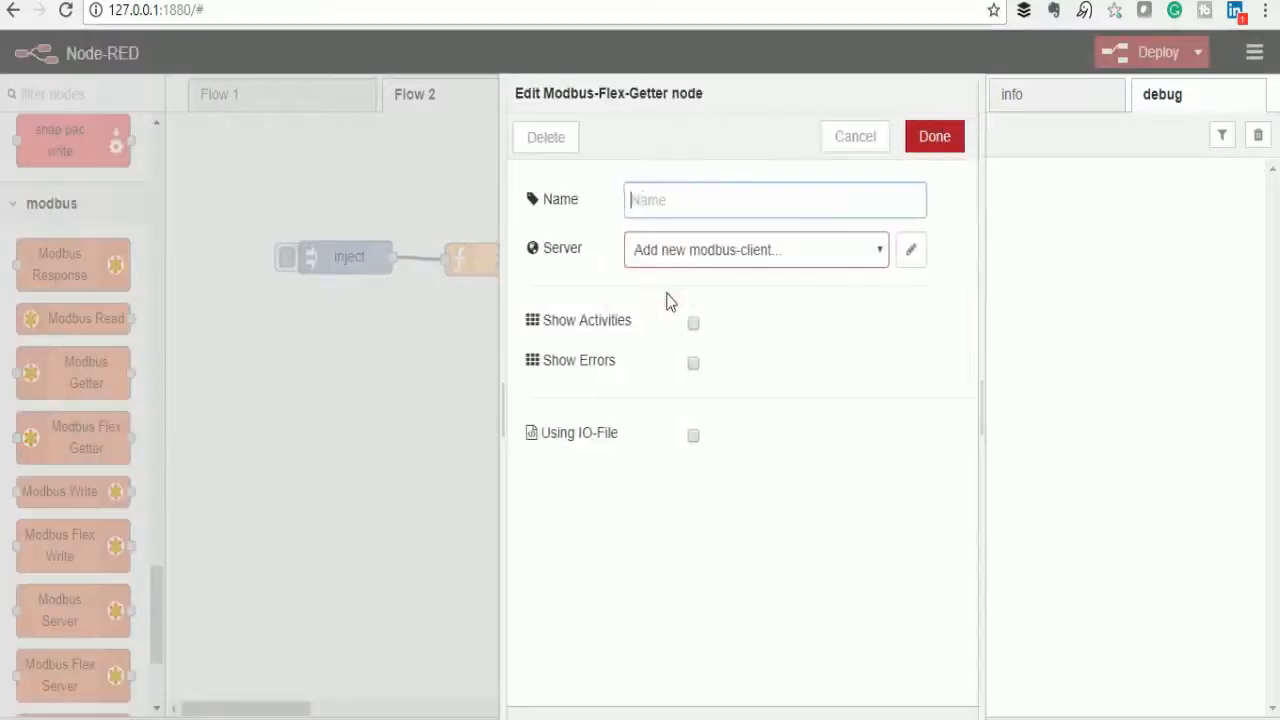
left_click(904, 254)
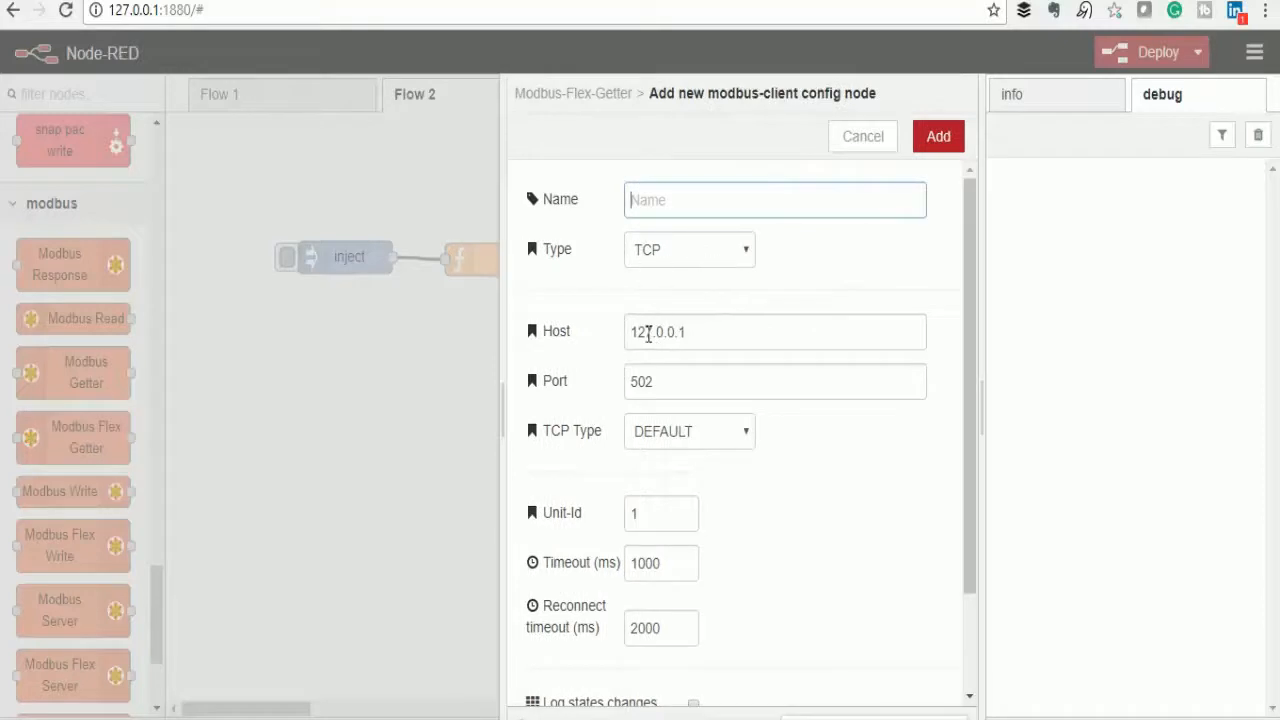
left_click_drag(653, 332, 615, 334)
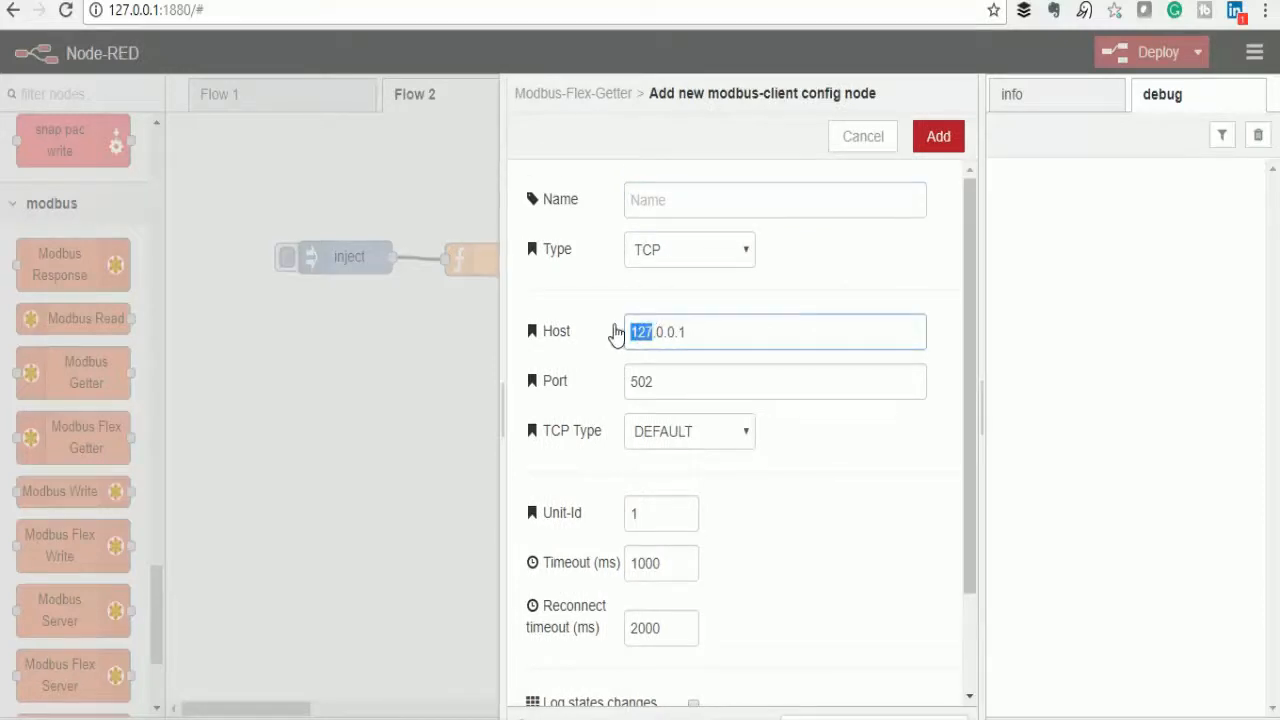
type("10")
left_click(938, 137)
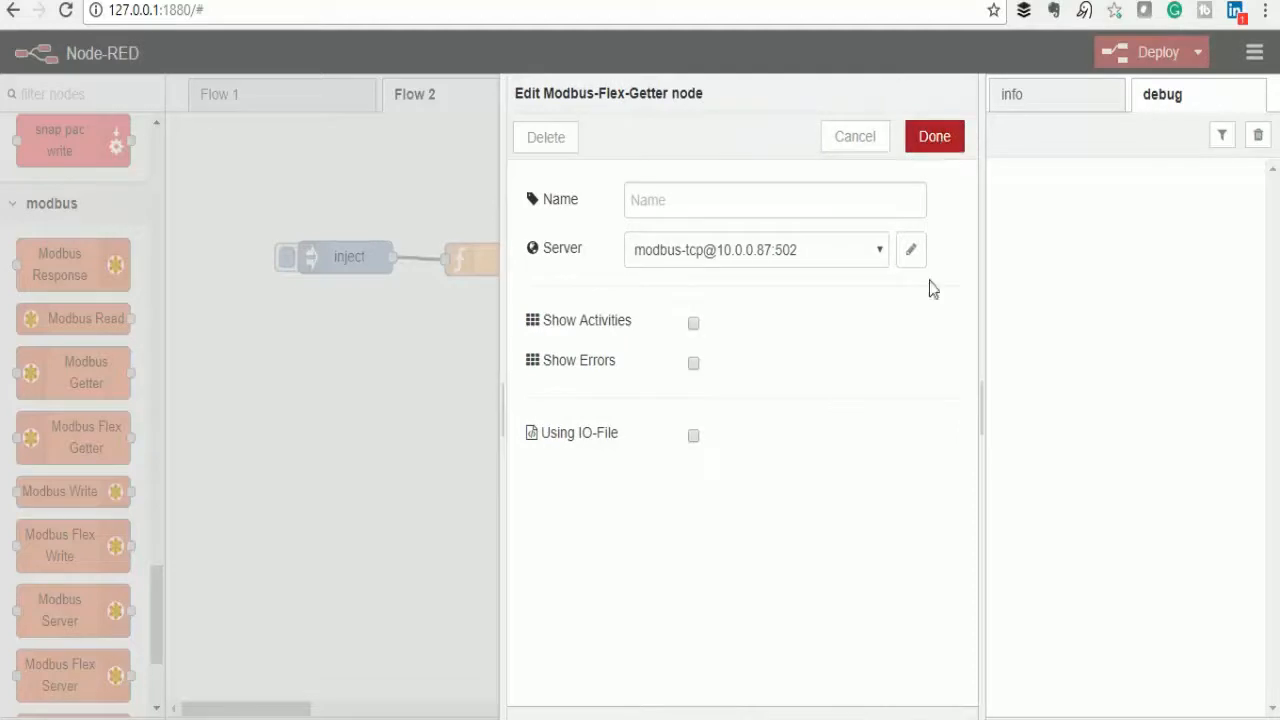
left_click(935, 138)
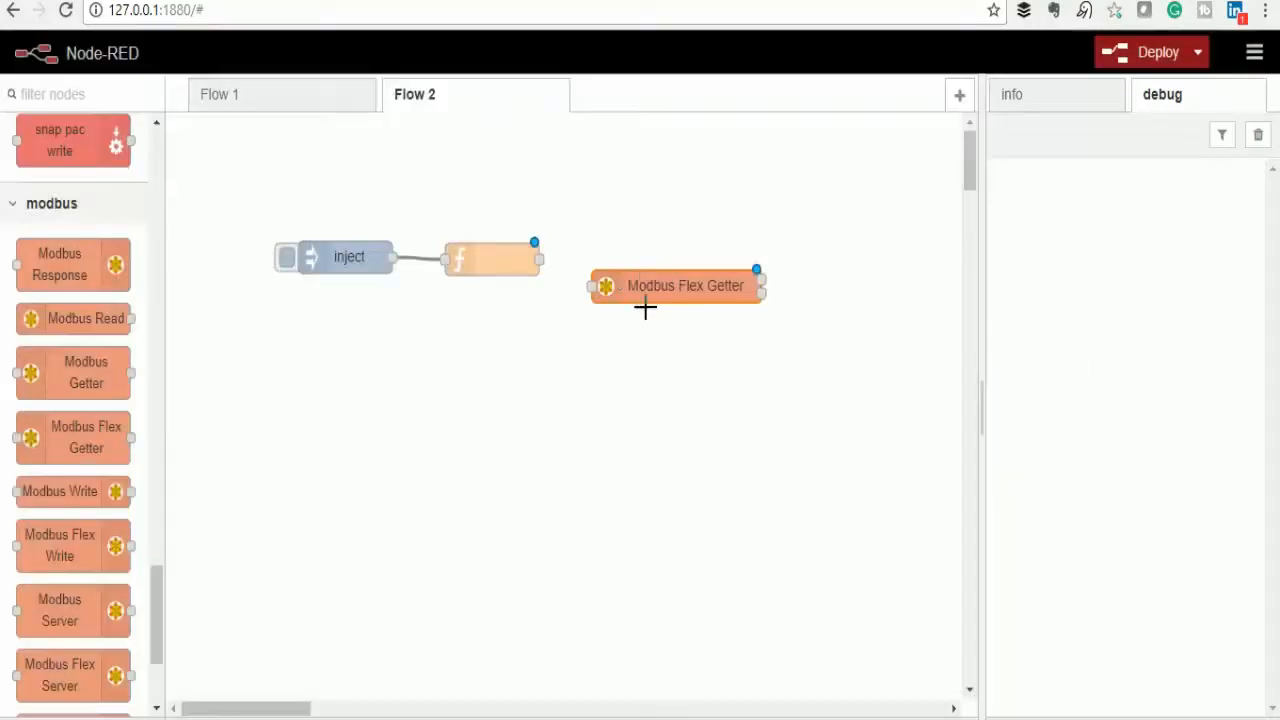
- Wire the function node to the Modbus Flex Getter and connect a new Modbus Response node to the getter's second output
left_click(650, 272)
left_click_drag(538, 261, 587, 262)
left_click_drag(51, 252, 655, 418)
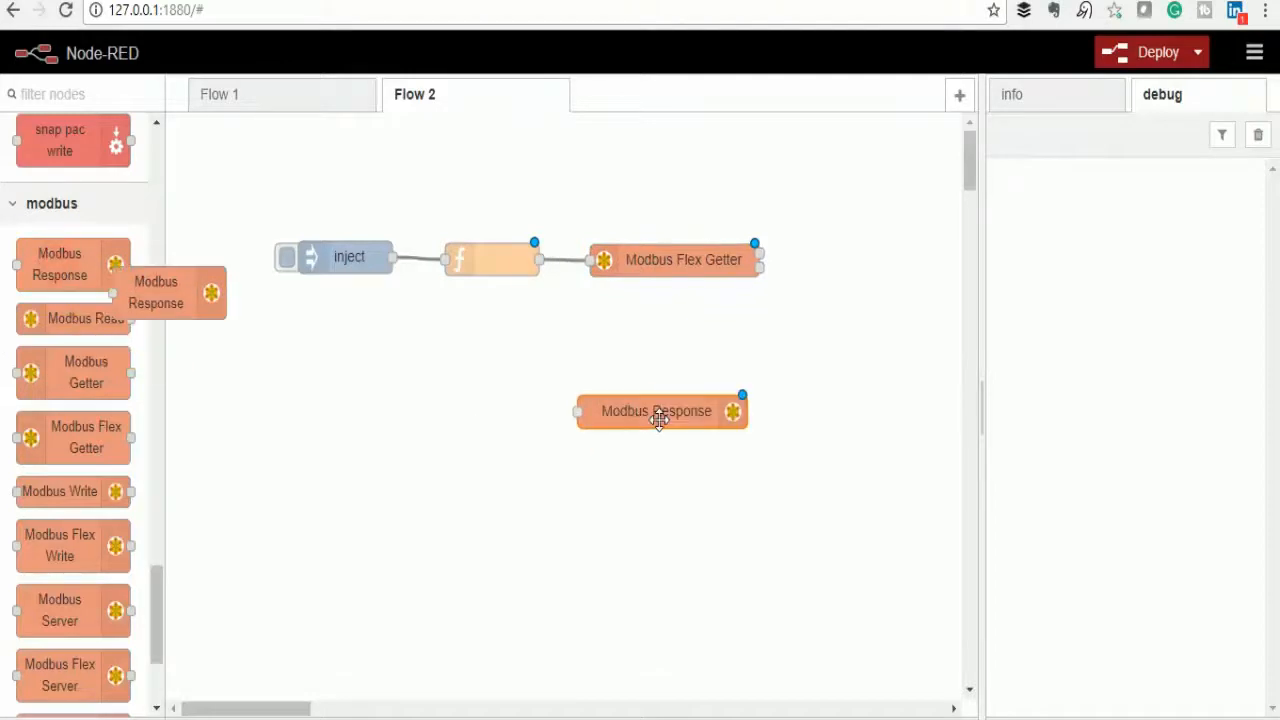
left_click_drag(735, 414, 810, 352)
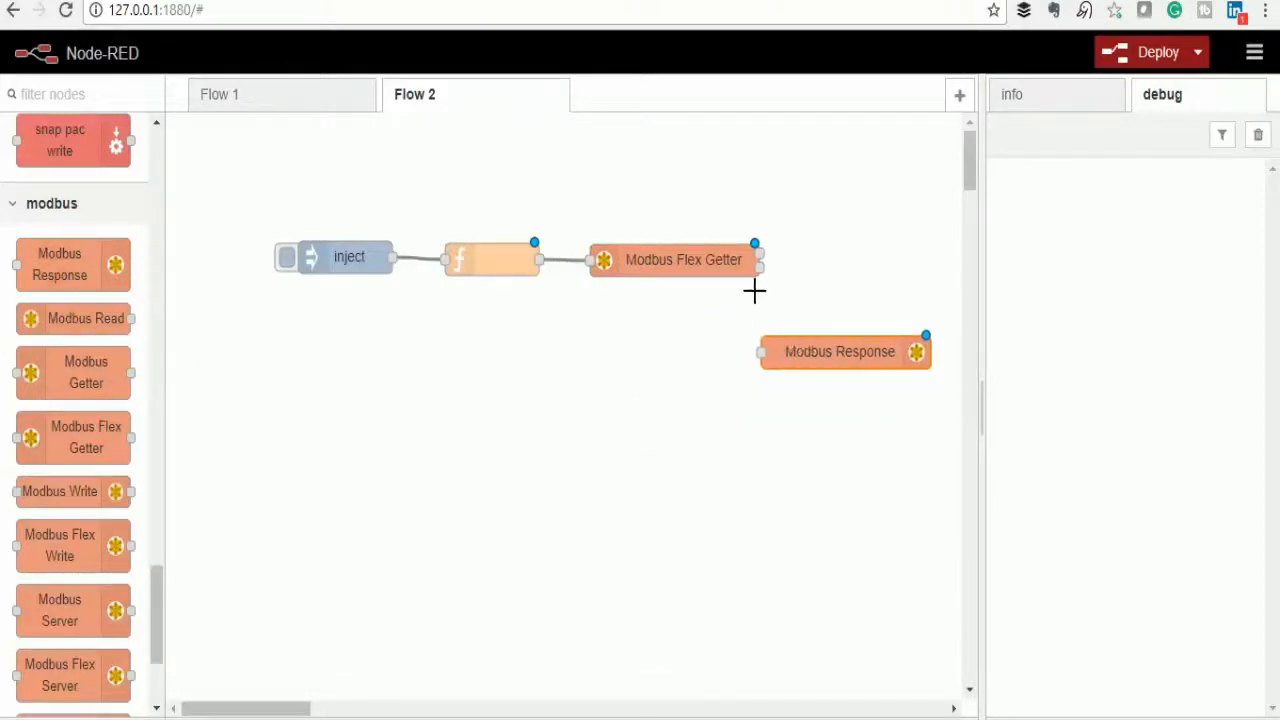
left_click_drag(765, 289, 764, 352)
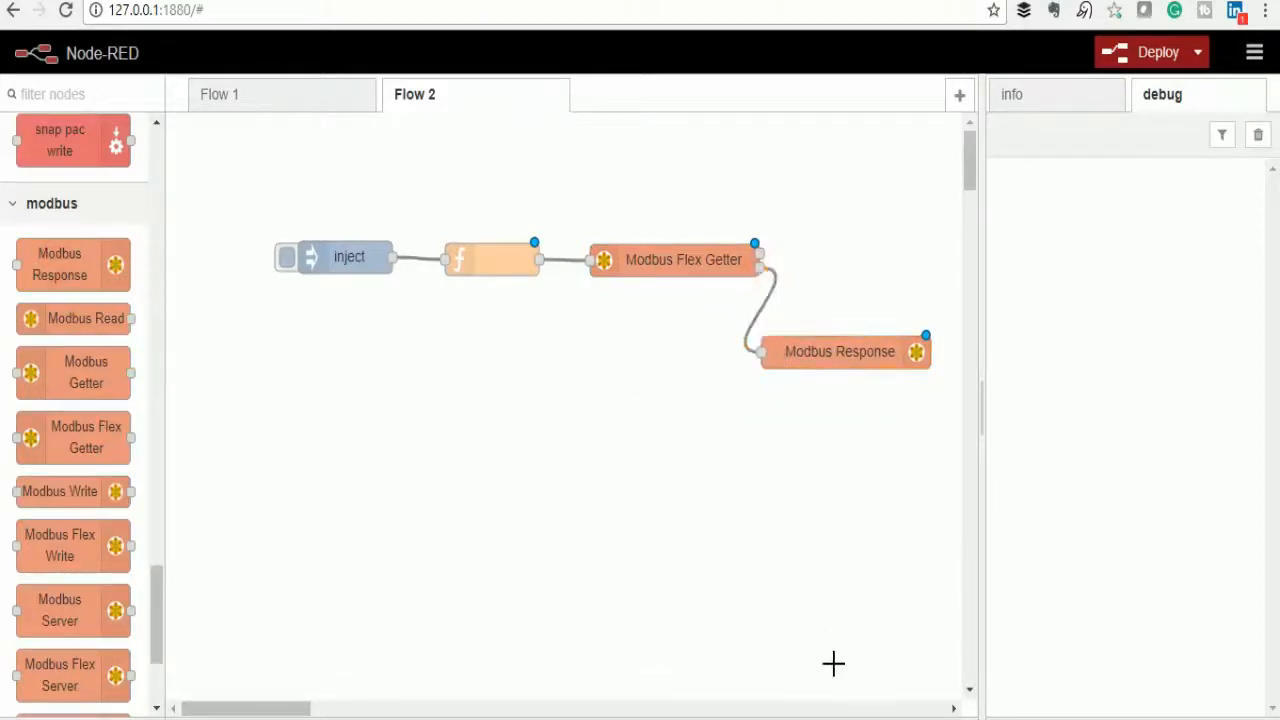
- Deploy the flow and trigger the inject node to test the Modbus read
left_click(1151, 55)
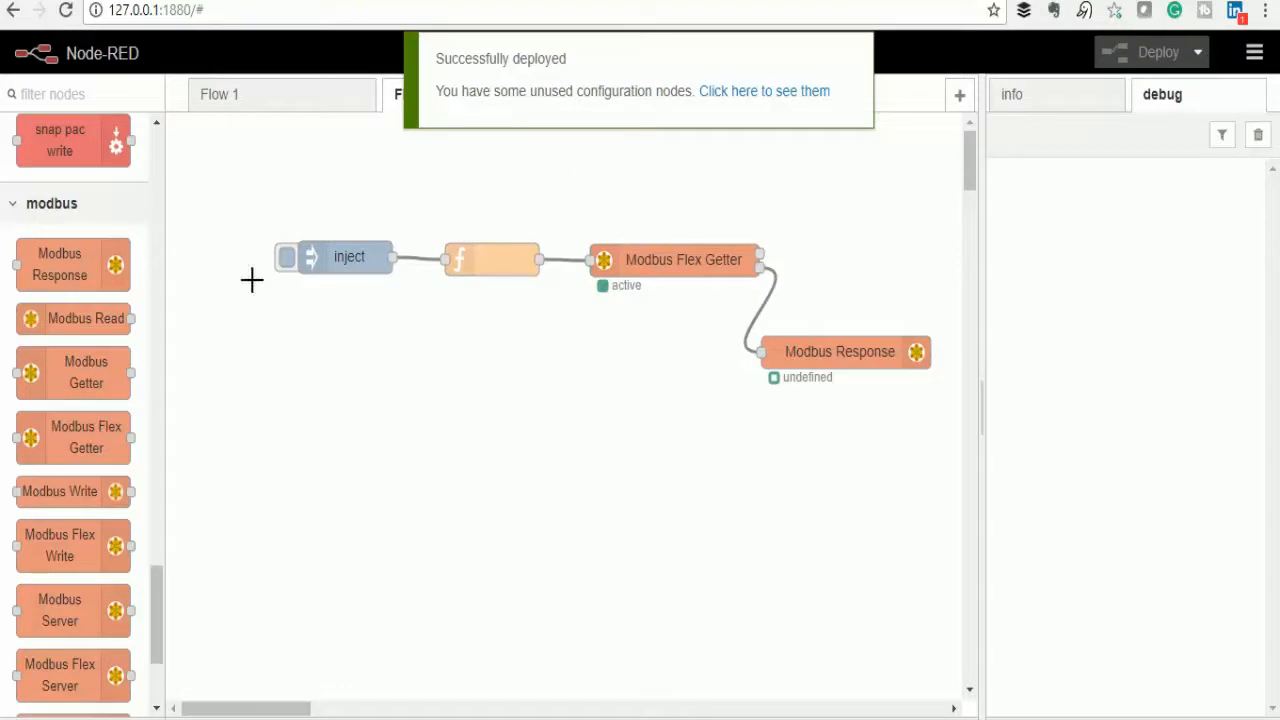
left_click(287, 261)
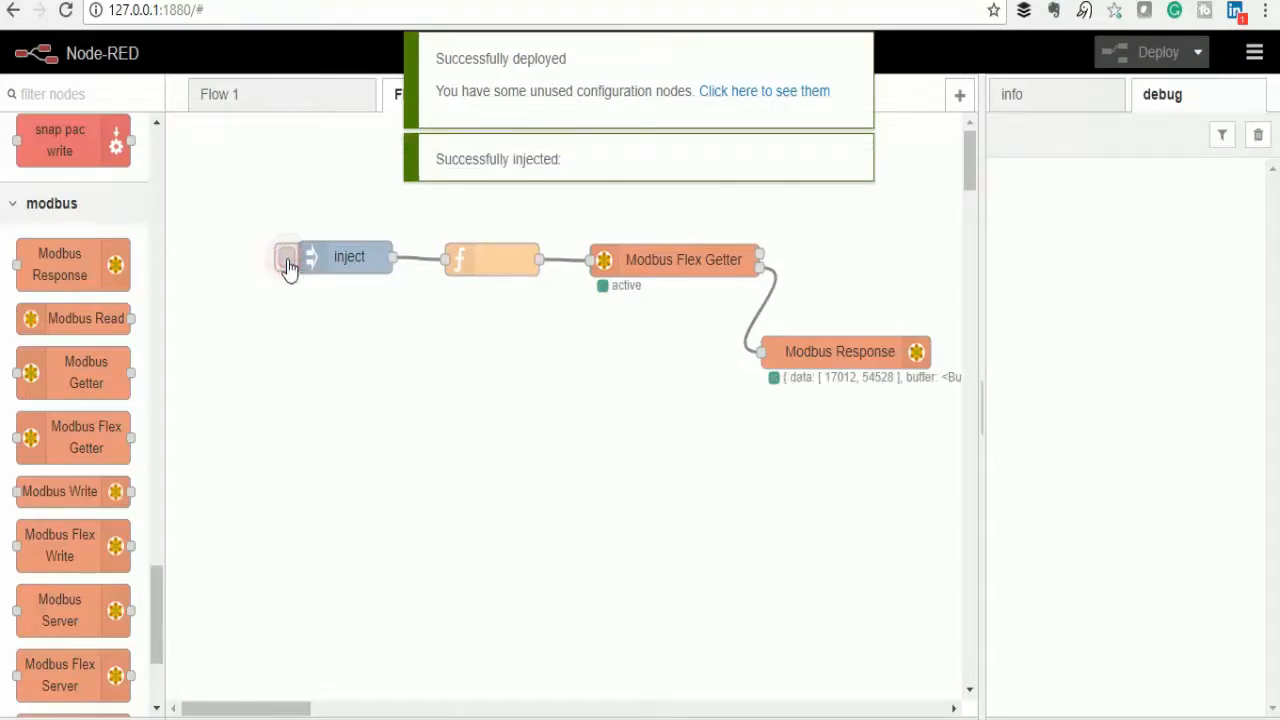
left_click(287, 262)
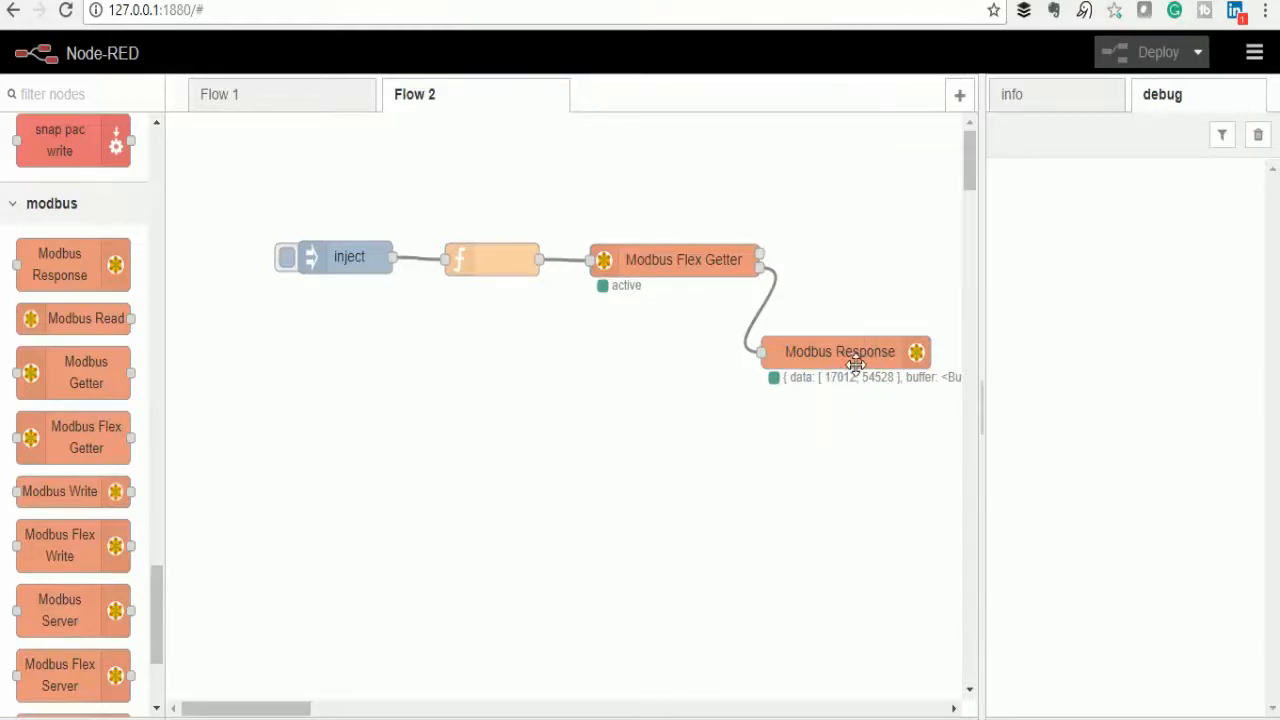
- Add a debug node above the Modbus Response node and wire the Modbus Flex Getter's first output to it
scroll(97, 354, "up", 15)
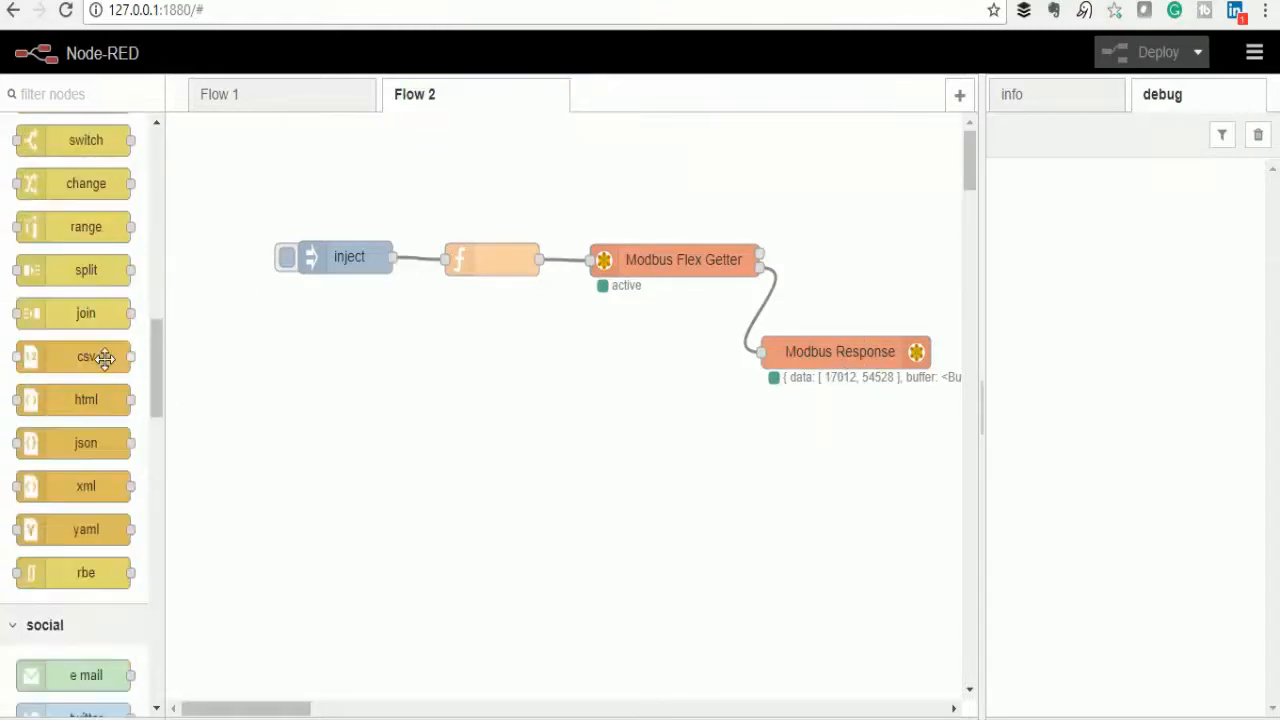
scroll(104, 358, "up", 12)
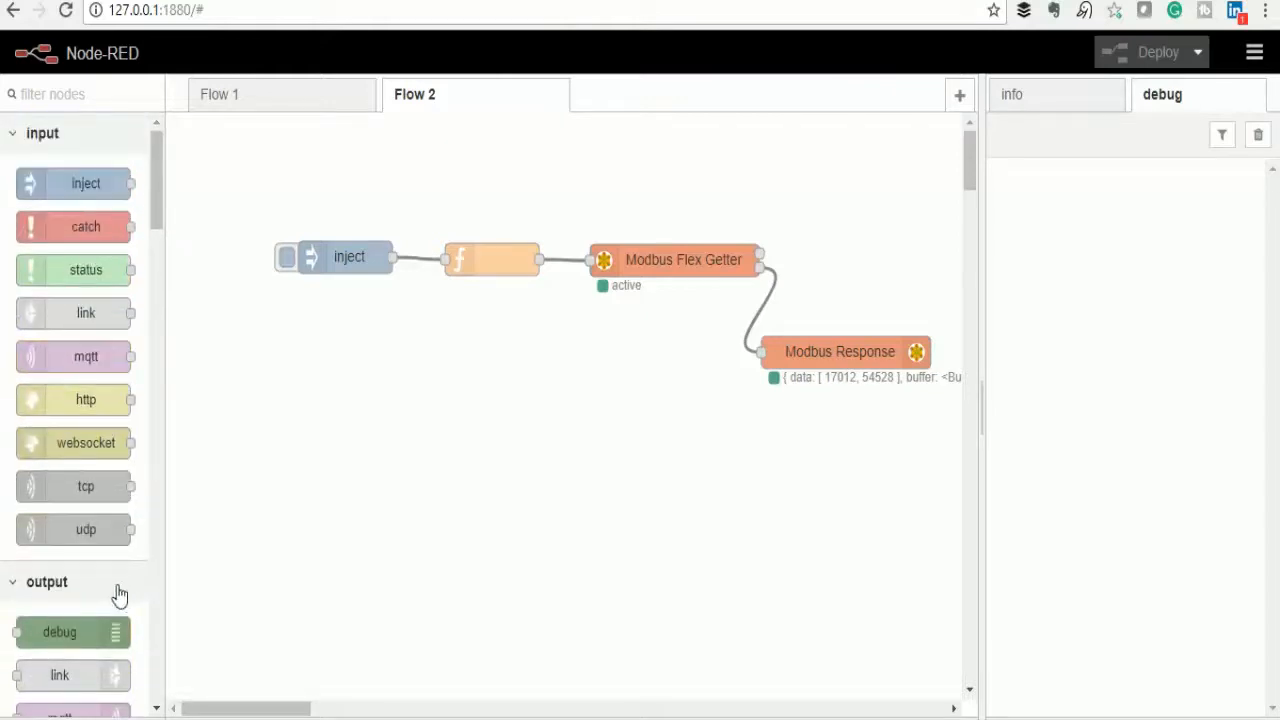
left_click_drag(60, 636, 853, 184)
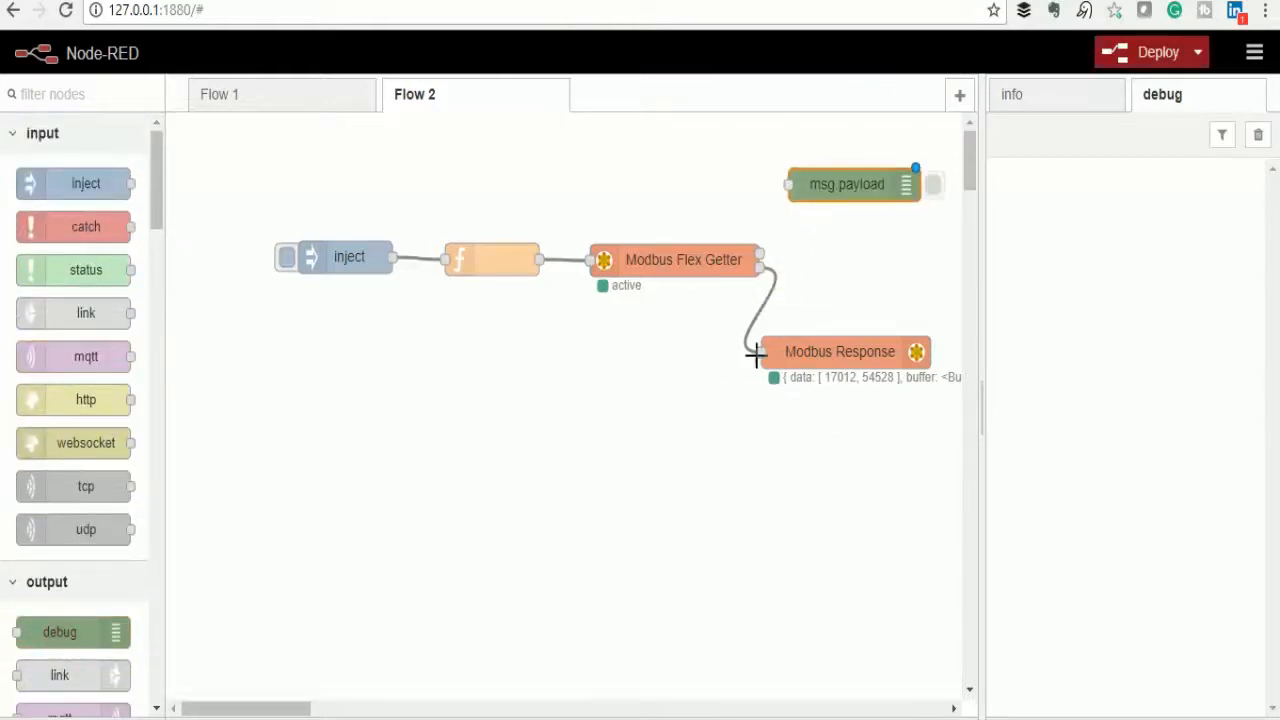
left_click_drag(761, 253, 820, 178)
- Redeploy the flow, trigger the inject node, and expand the array in the debug output
left_click(1150, 52)
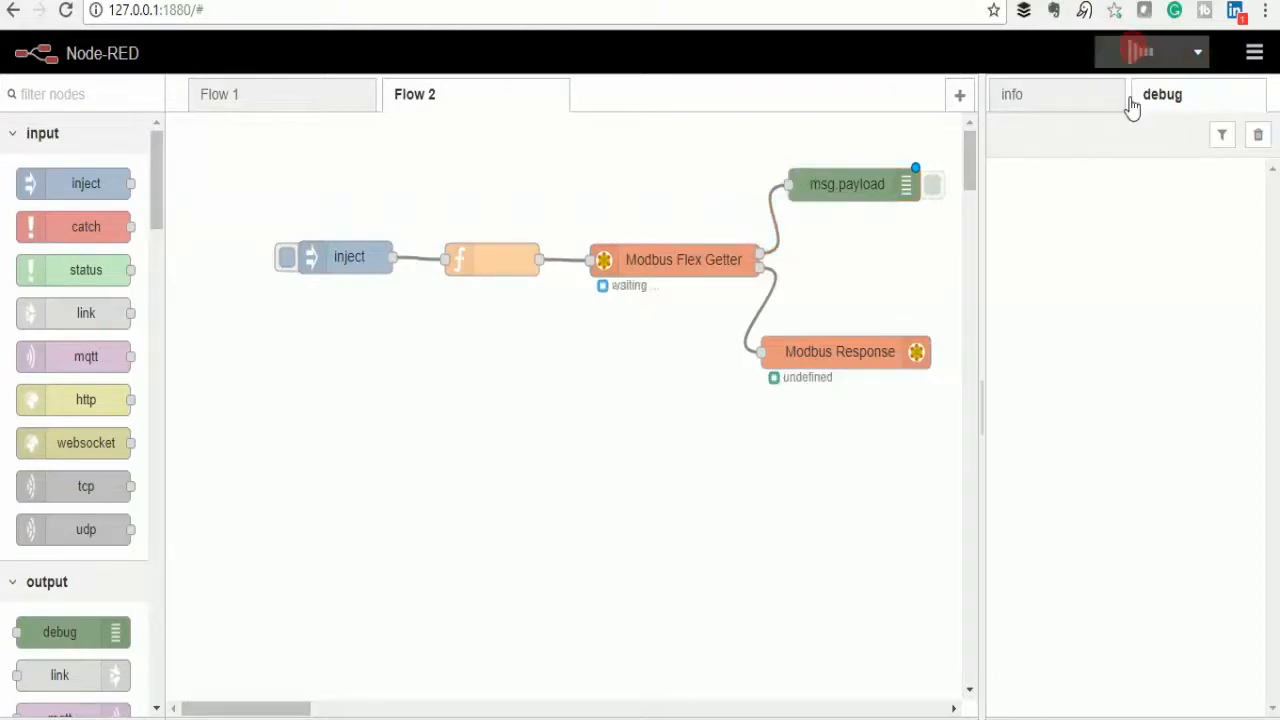
left_click(286, 262)
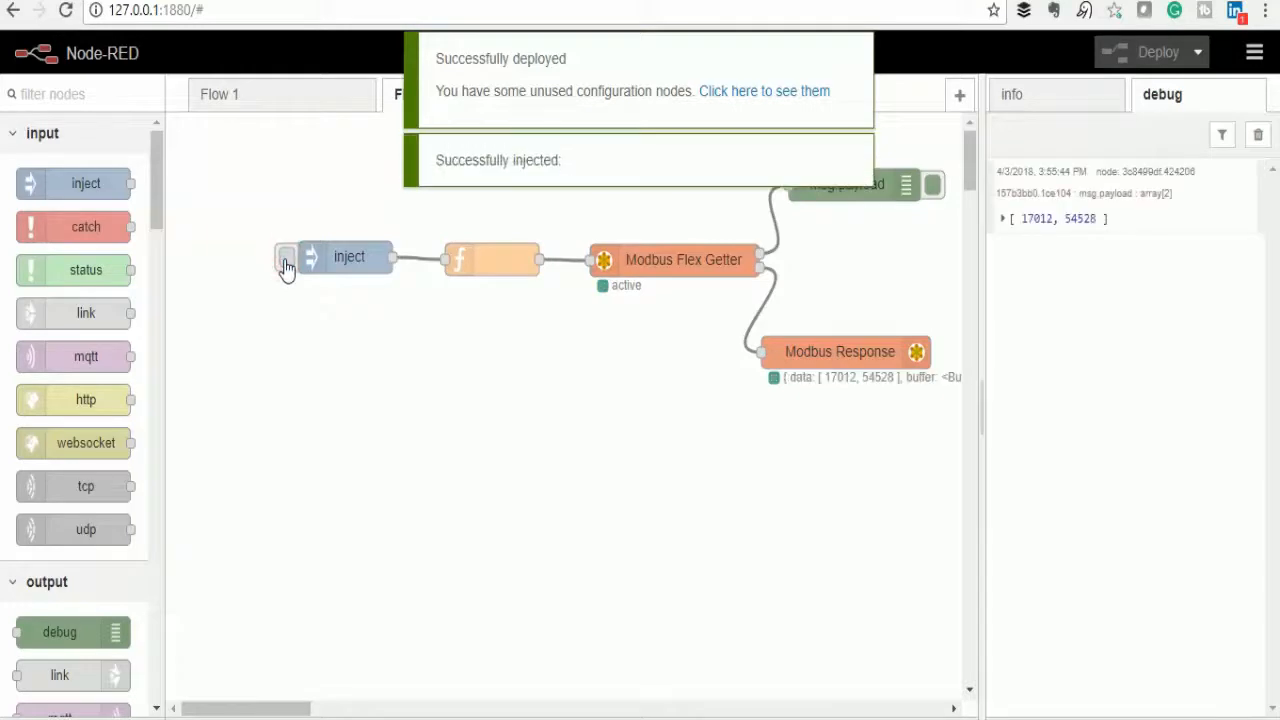
left_click(1003, 220)
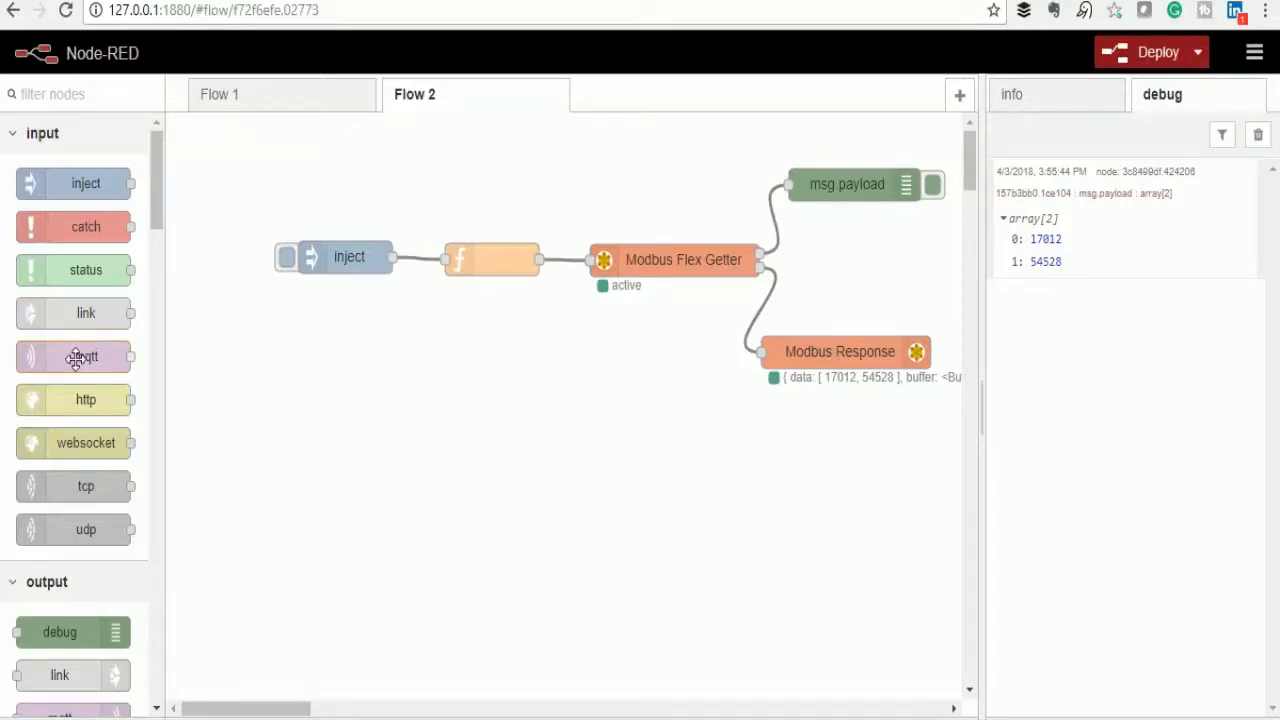
- Add a function node above the Modbus Flex Getter and replace the getter's wire to the debug node with one to the new function
left_click_drag(152, 188, 146, 301)
left_click_drag(86, 270, 645, 179)
left_click(771, 205)
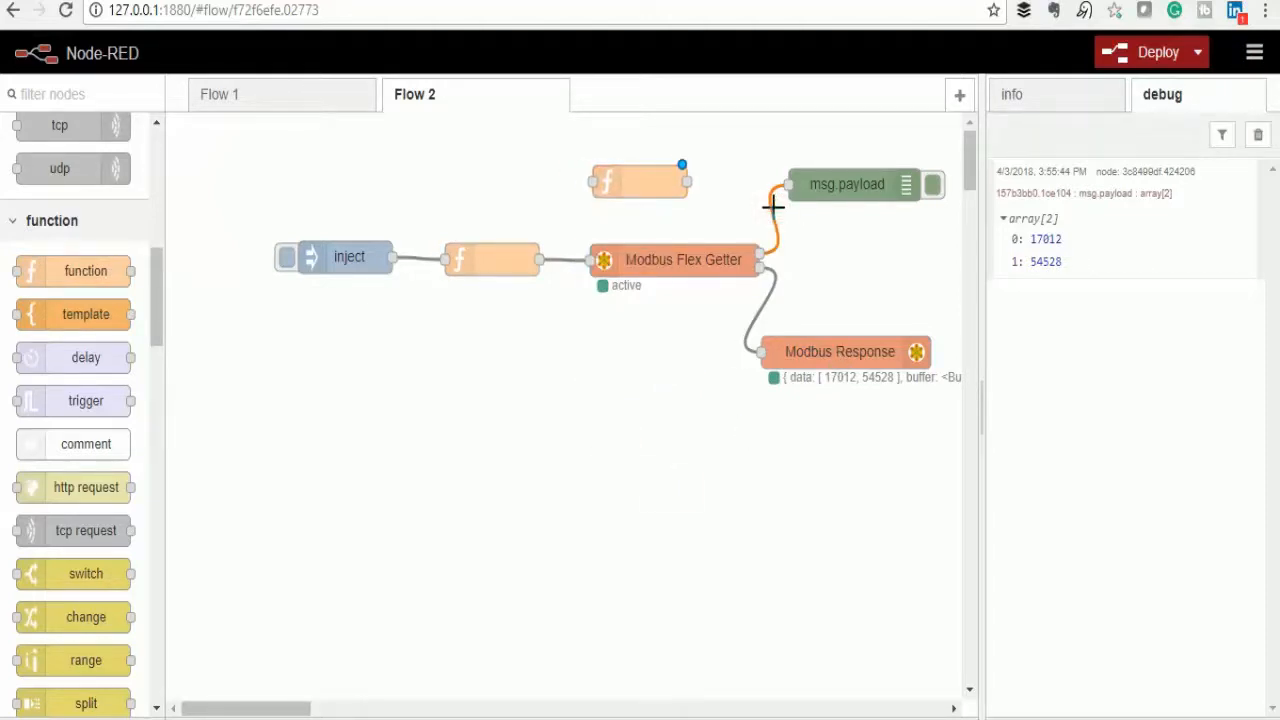
key("Delete")
left_click_drag(760, 257, 590, 181)
- Replace the new function node's default code with the copied script that converts the two 16-bit payload words into a 32-bit float
double_click(648, 178)
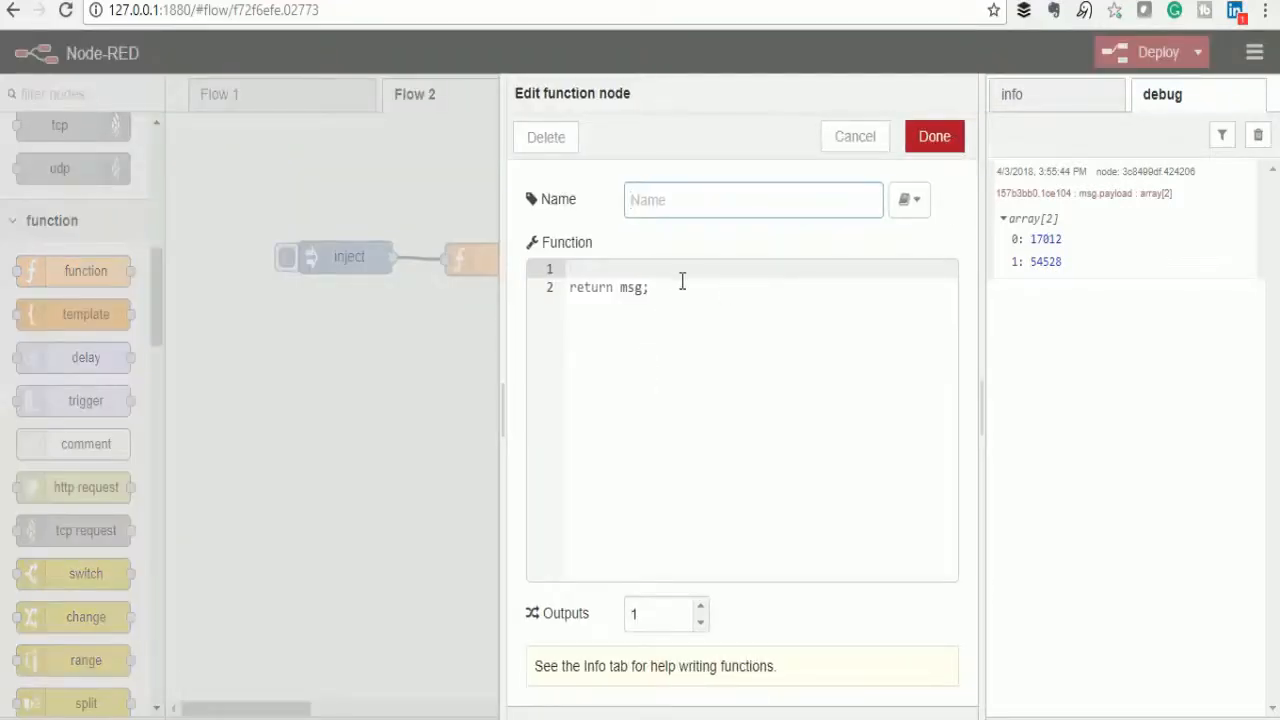
left_click_drag(682, 283, 557, 270)
right_click(636, 290)
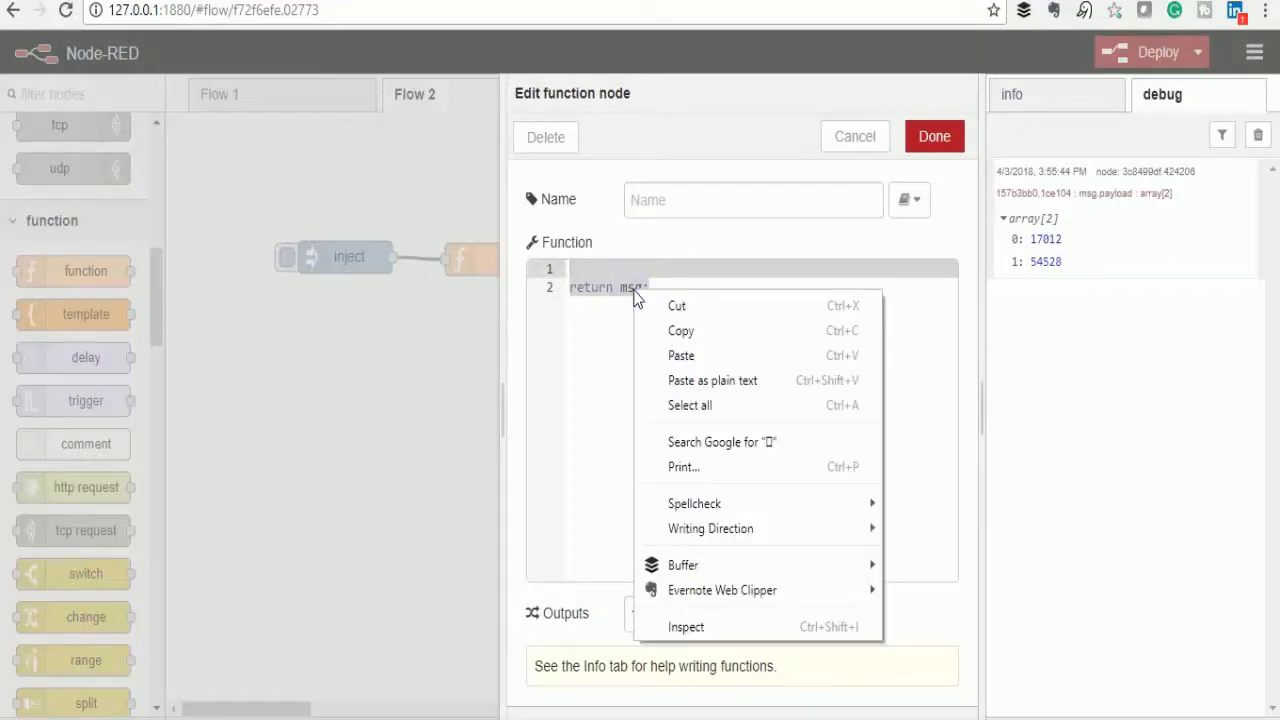
left_click(681, 355)
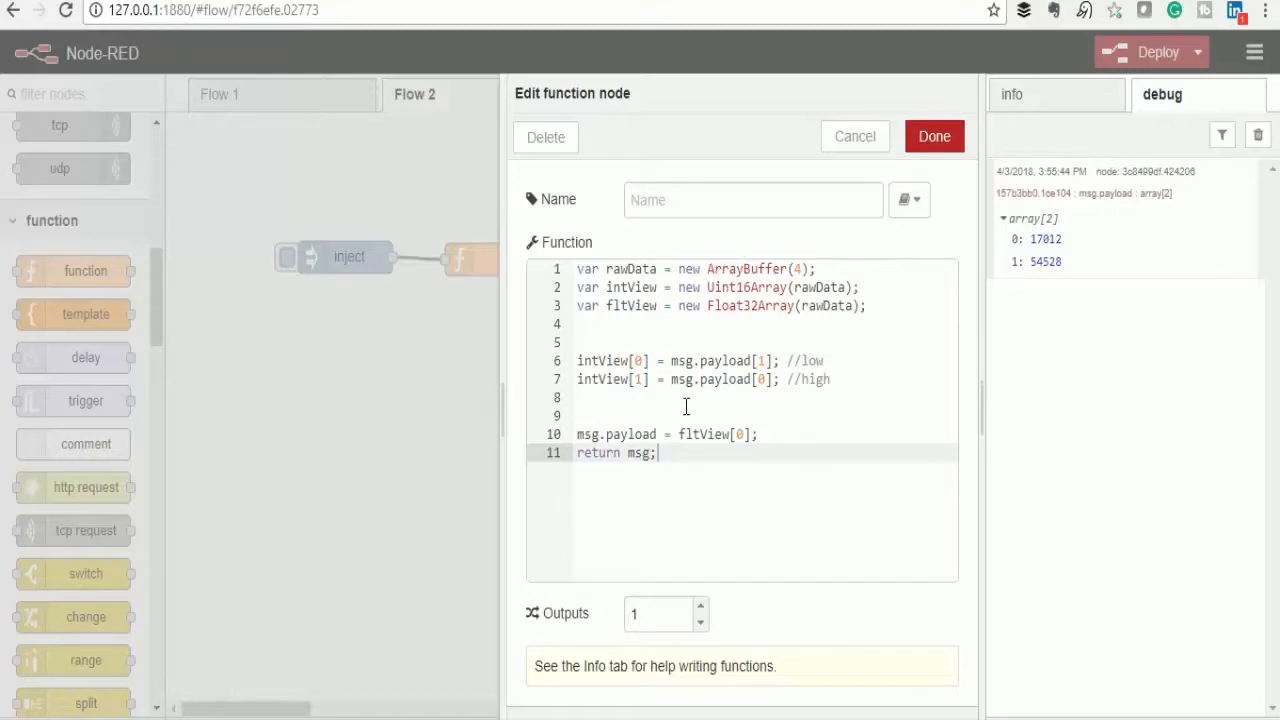
left_click(934, 137)
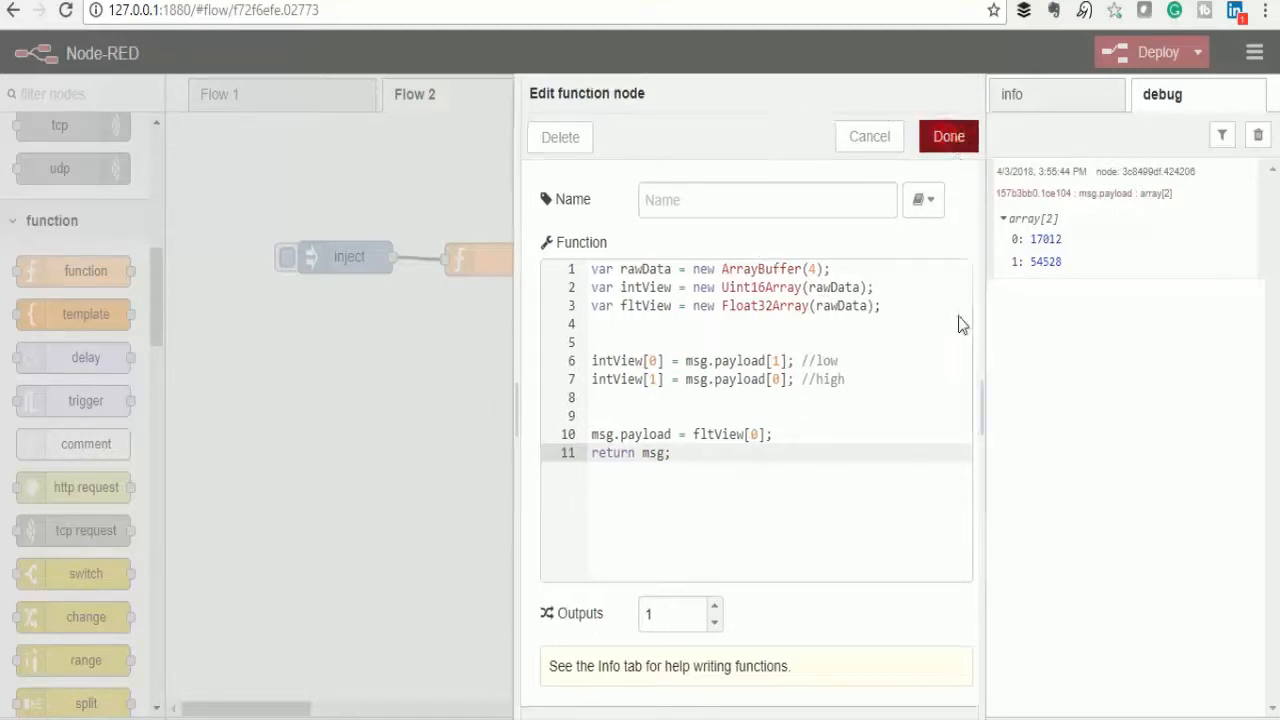
- Wire the conversion function's output to the debug node, then deploy the flow and trigger the inject node
left_click_drag(695, 181, 791, 184)
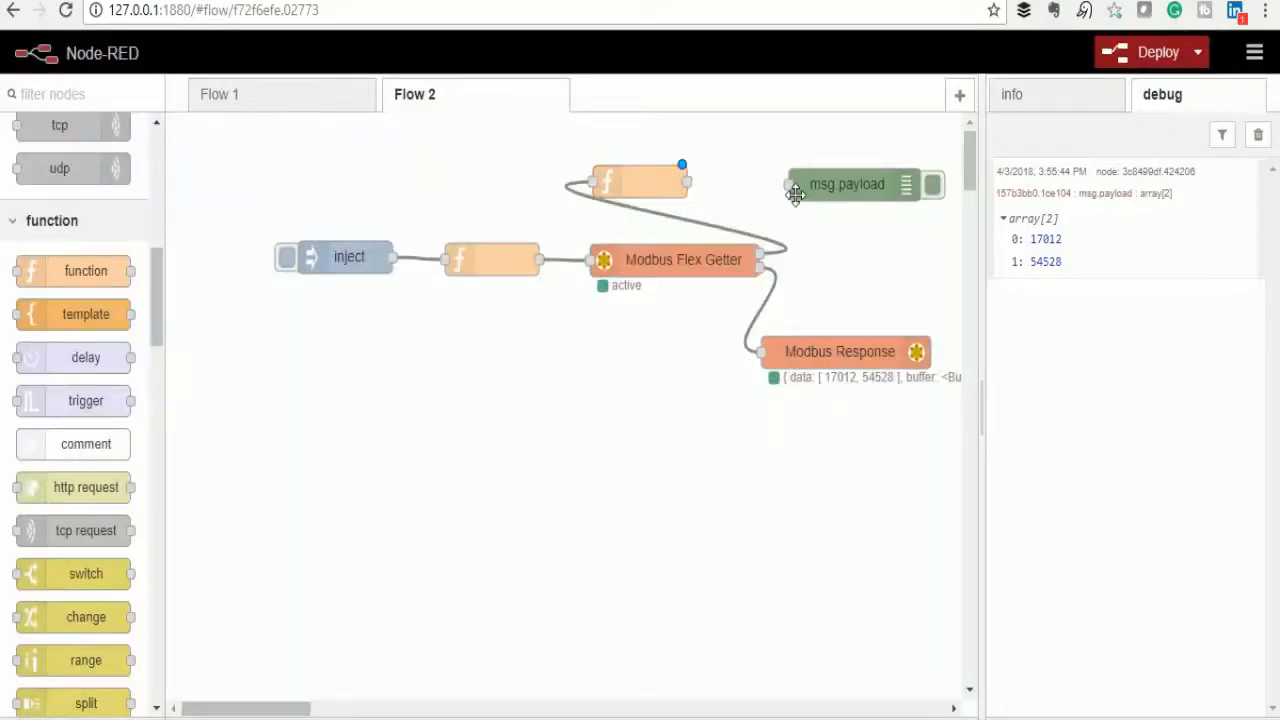
left_click_drag(686, 178, 789, 185)
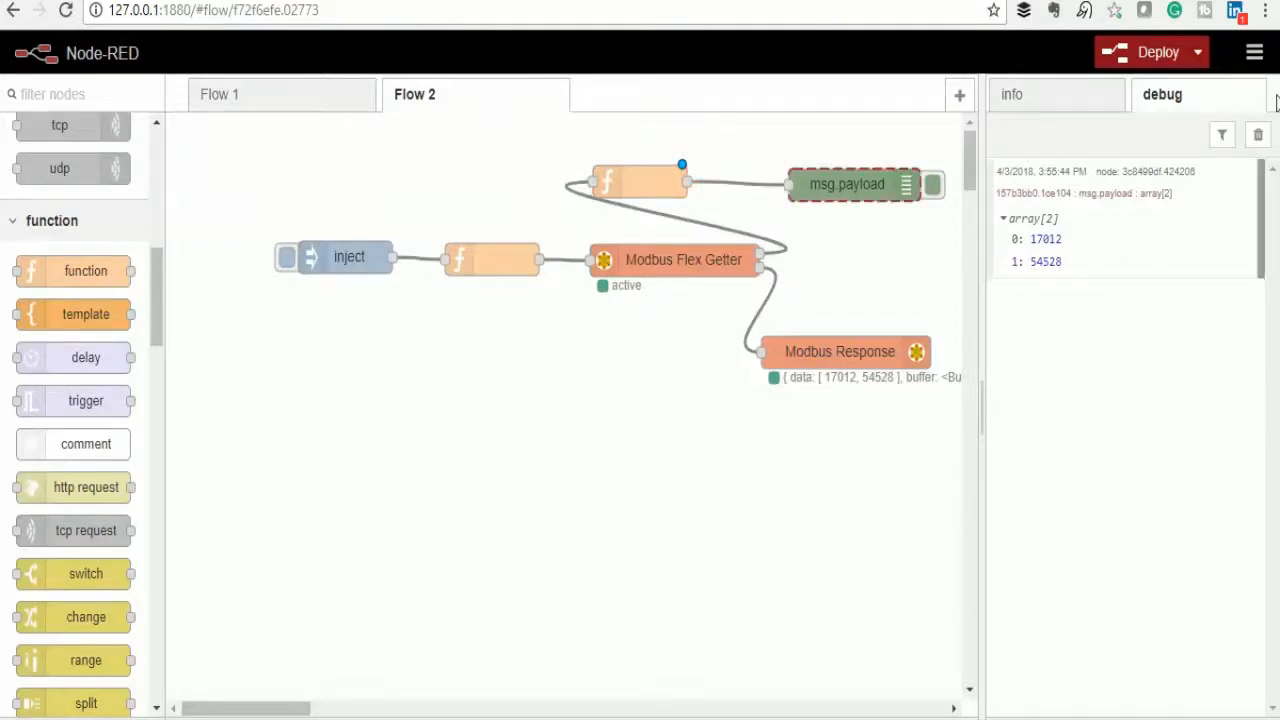
left_click(1155, 60)
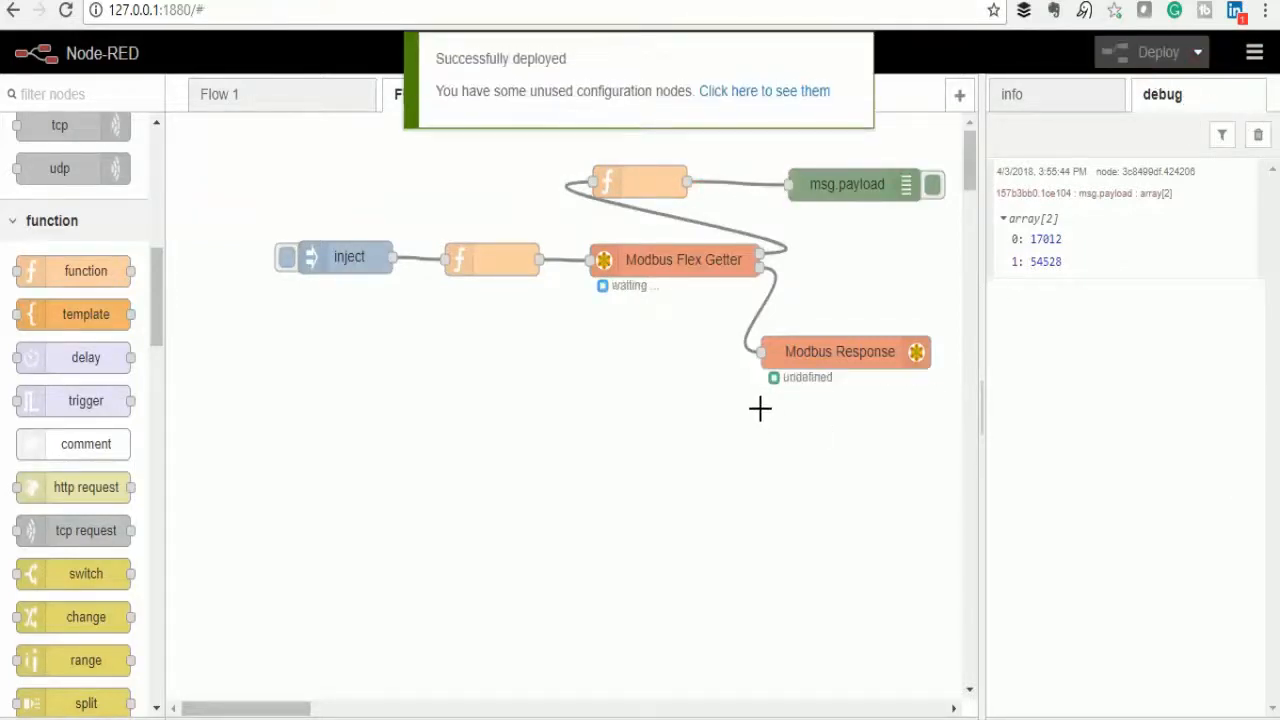
left_click(289, 260)
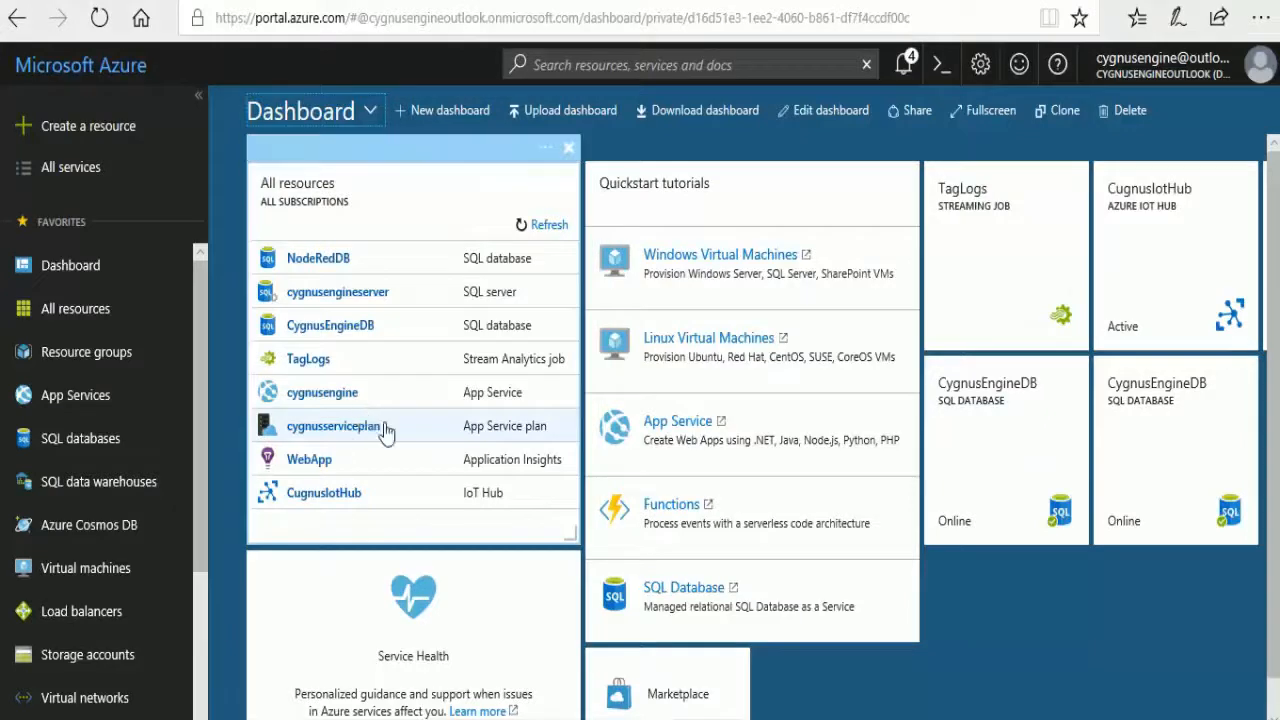
- Switch to the Azure portal and open the SQL databases list
left_click(89, 439)
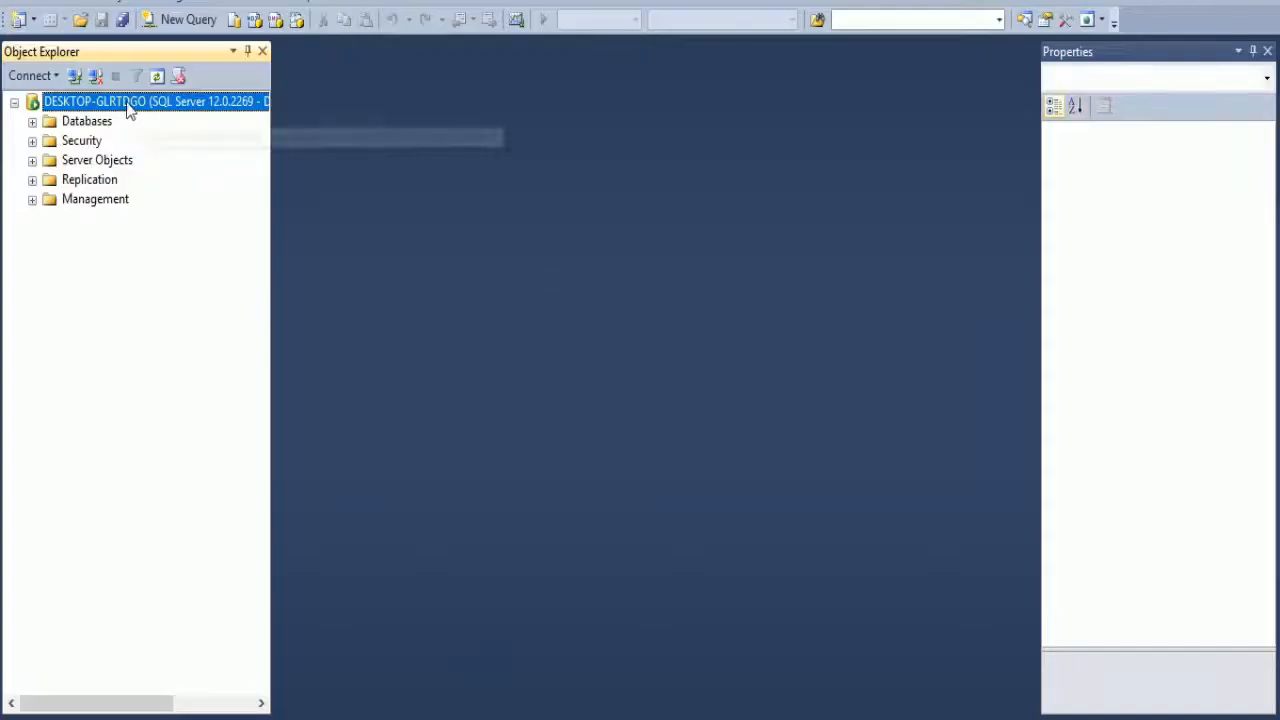
- Switch to SQL Server Management Studio and connect to cygnusengineserver.database.windows.net with SQL Server Authentication, entering the account password
left_click(30, 76)
left_click(88, 100)
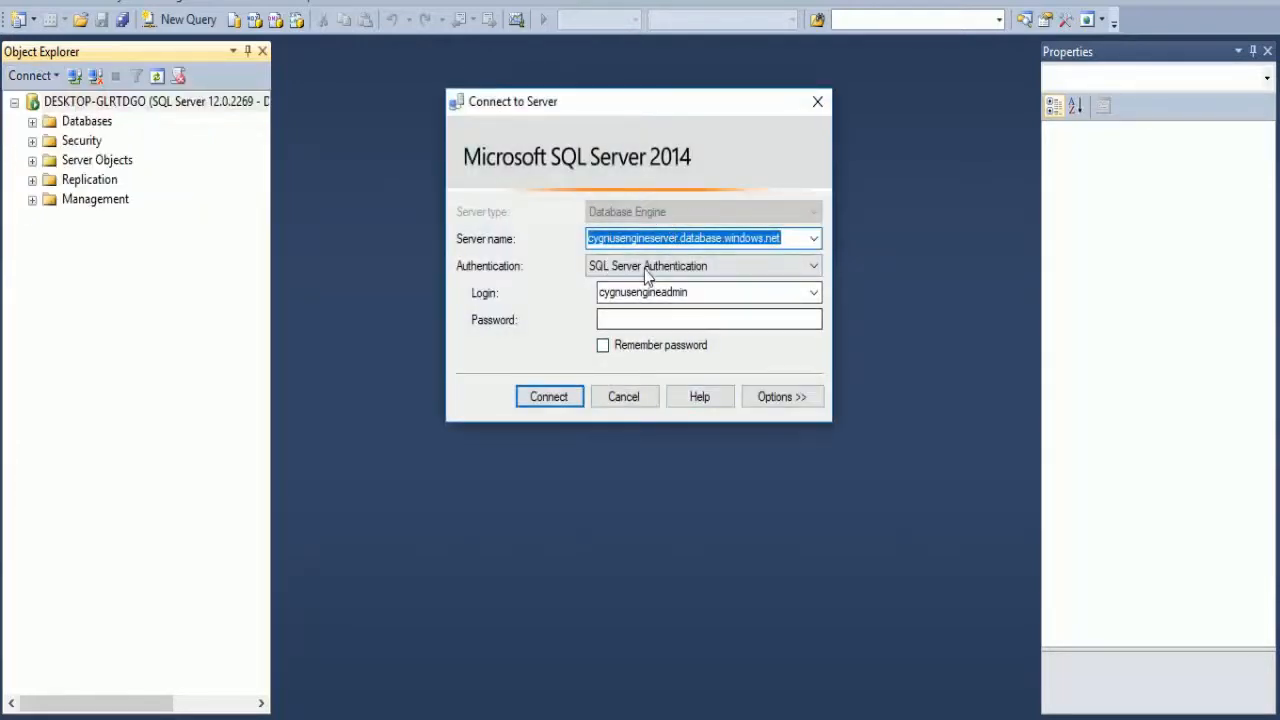
left_click(665, 238)
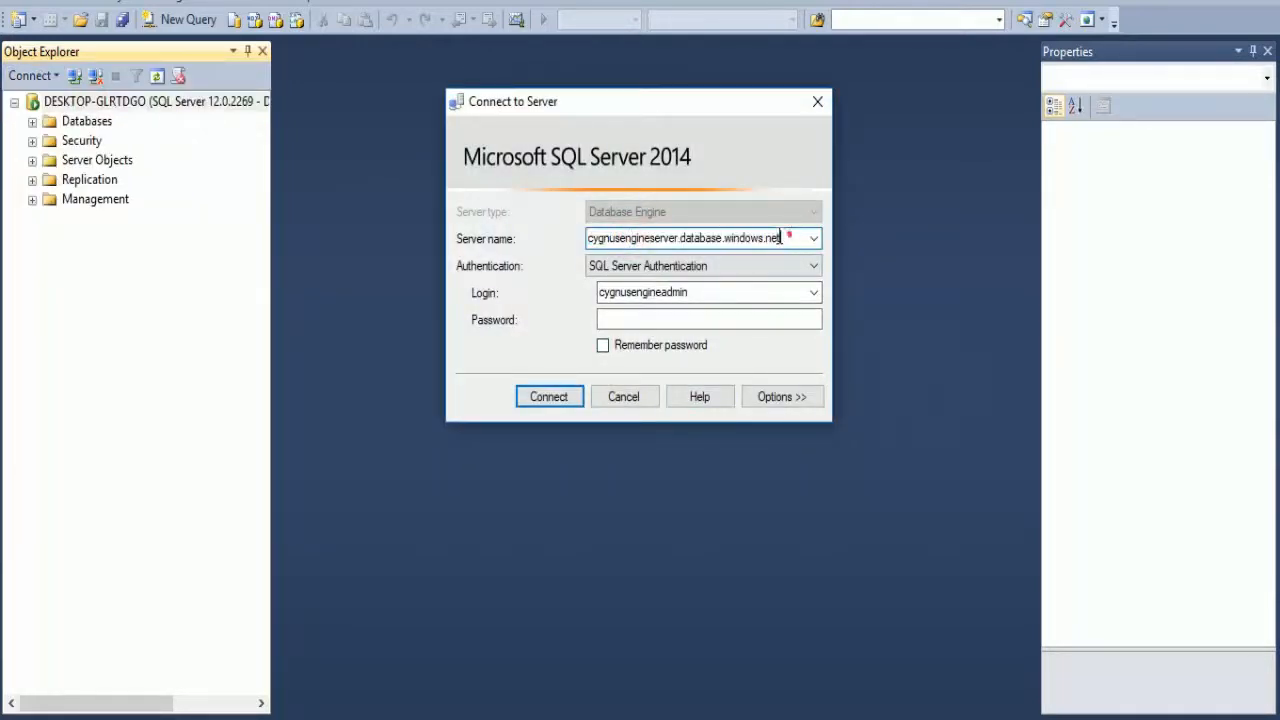
left_click_drag(780, 238, 563, 240)
left_click(643, 323)
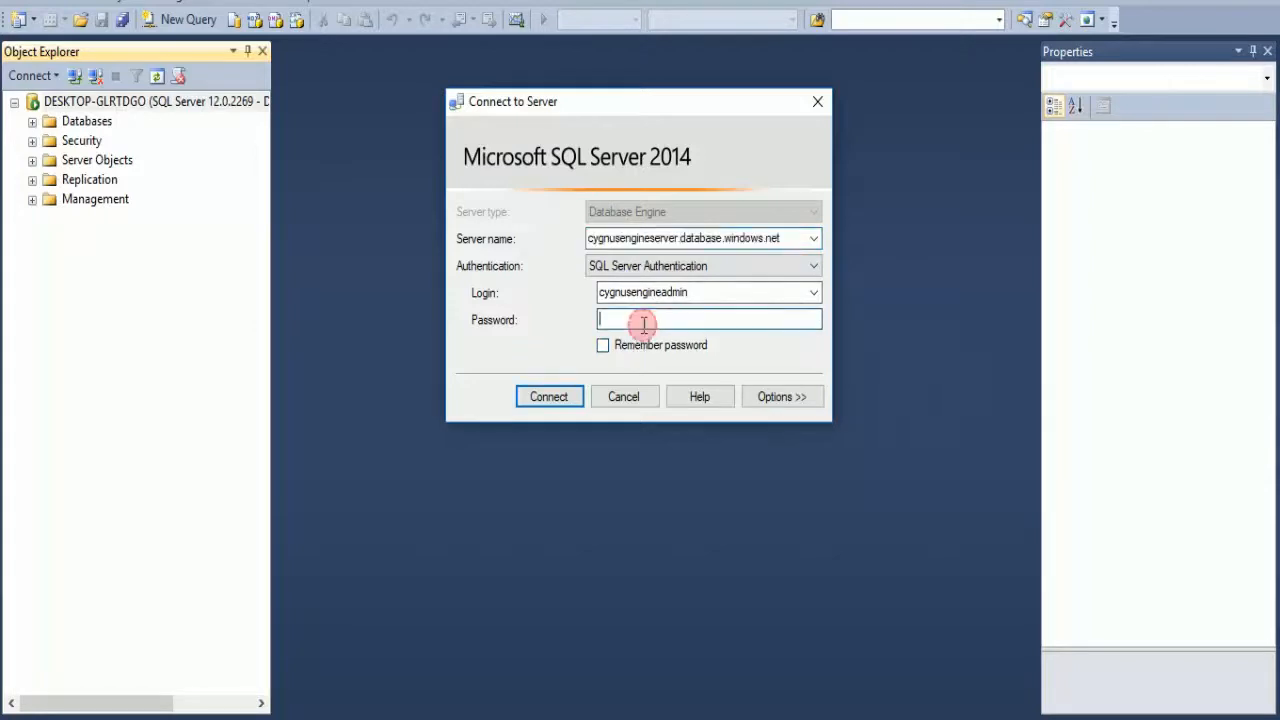
right_click(643, 323)
left_click(686, 414)
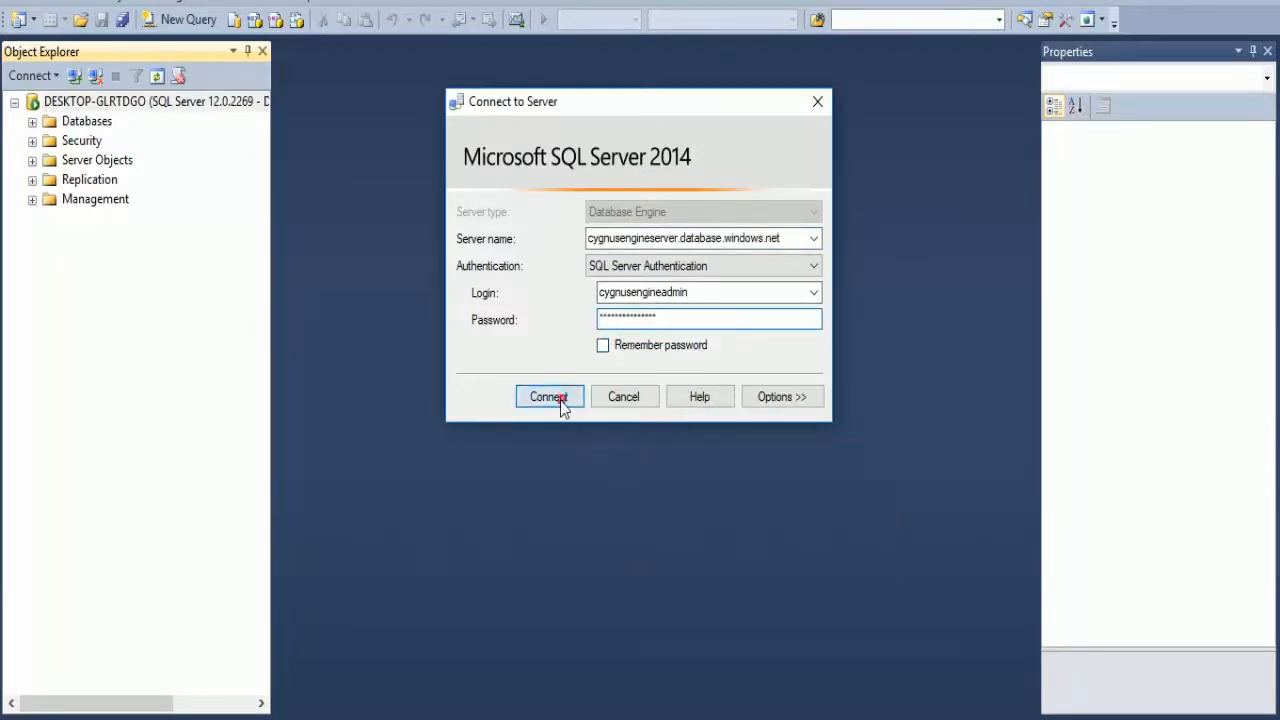
left_click(561, 403)
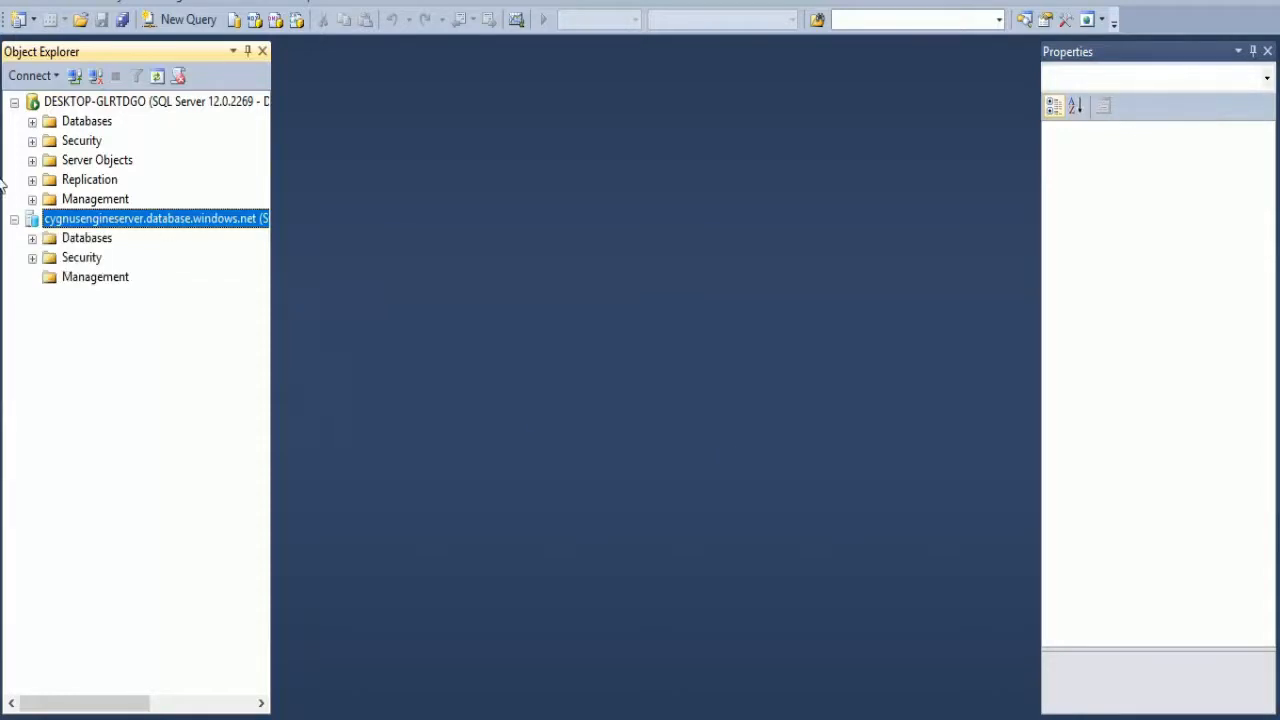
- Expand the Azure server's databases and start a new query on NodeRedDB with "select *from"
left_click(32, 238)
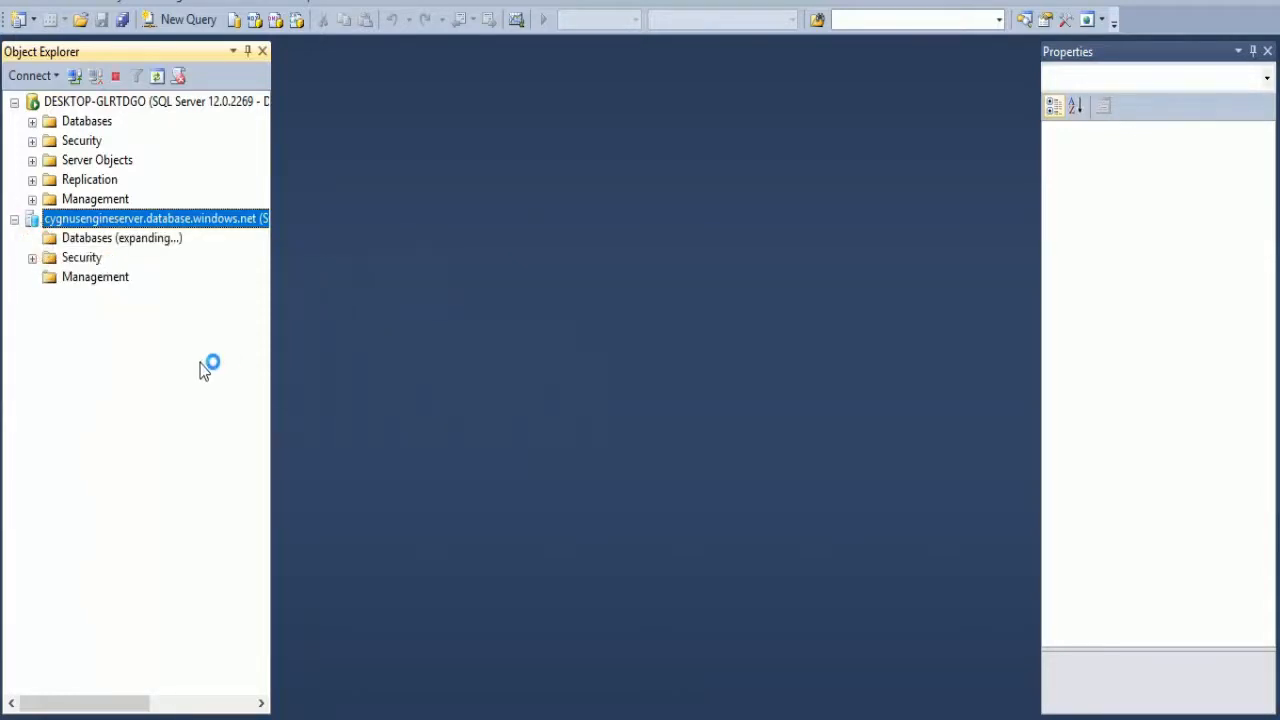
left_click(114, 298)
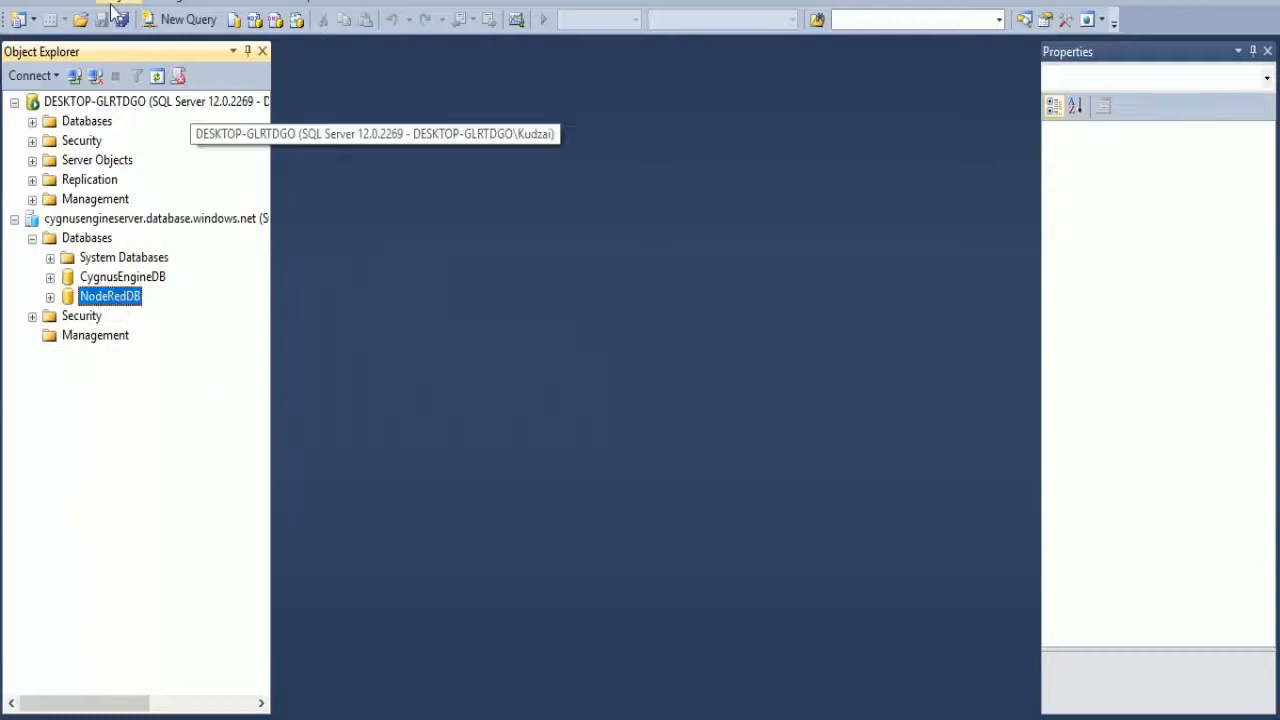
left_click(180, 20)
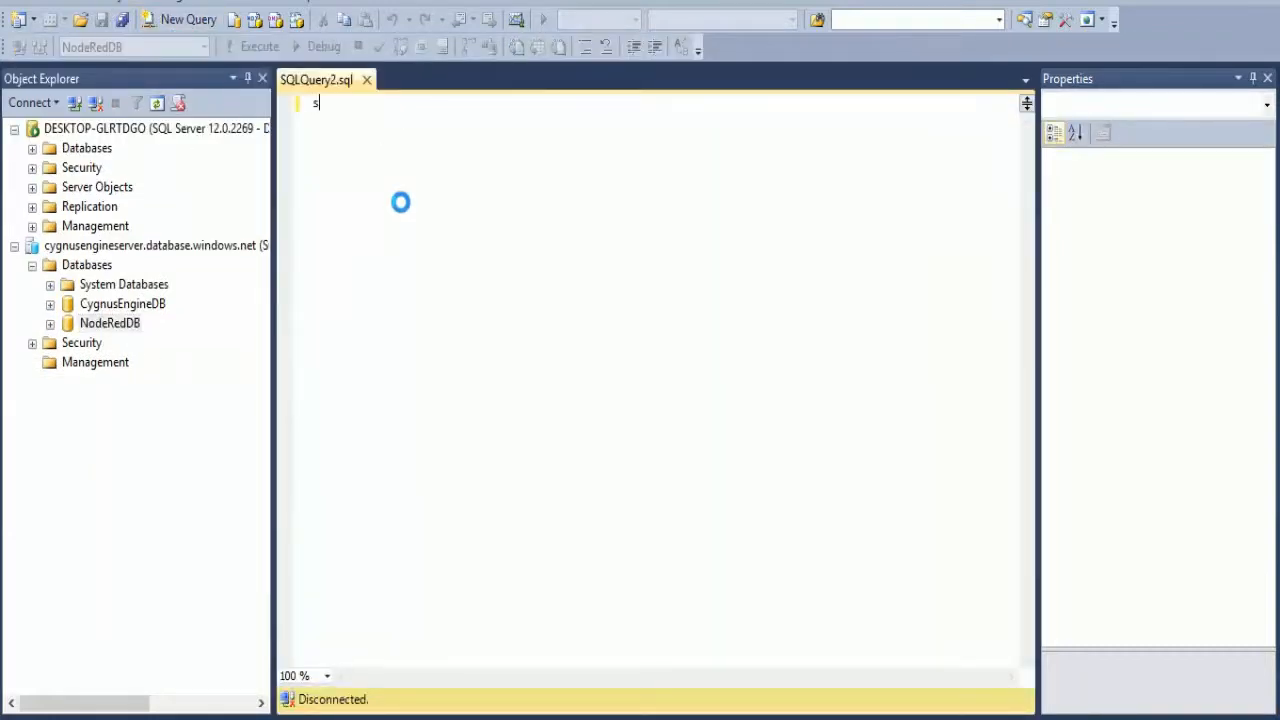
type("select *from")
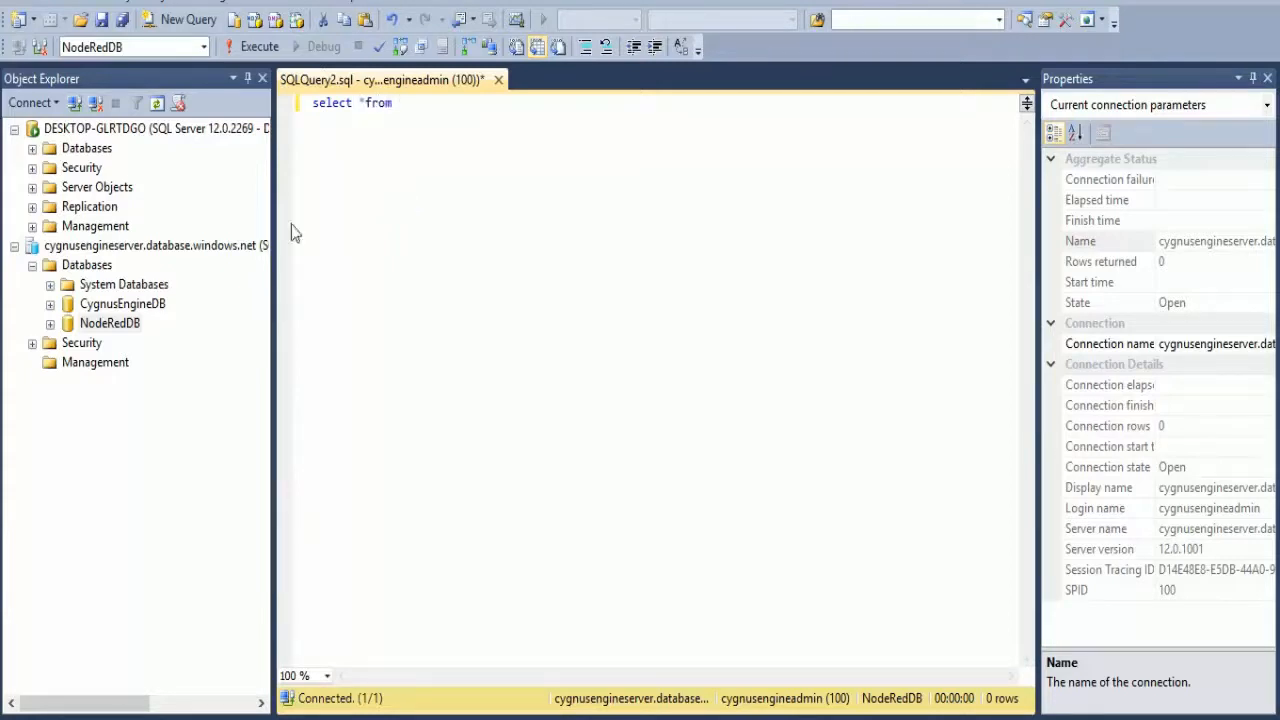
- Complete the query with the PotentiometerValues table name copied from NodeRedDB's tables and execute it
left_click(50, 323)
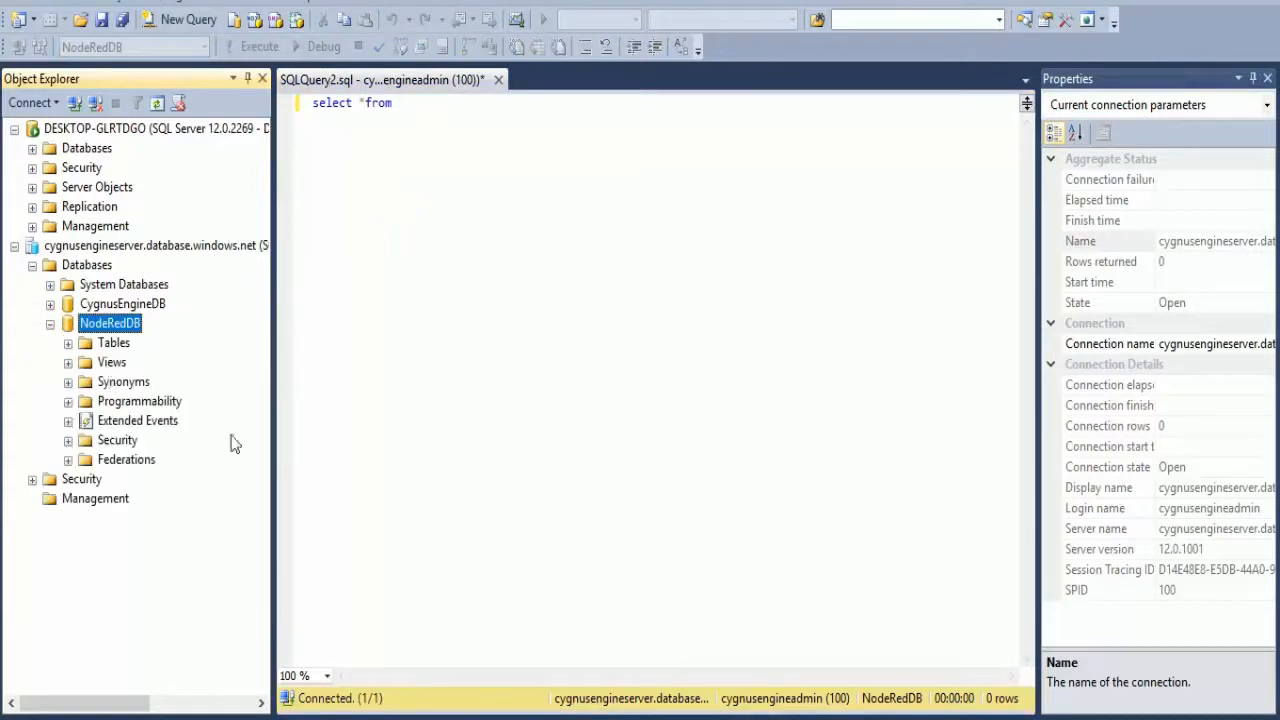
left_click(68, 343)
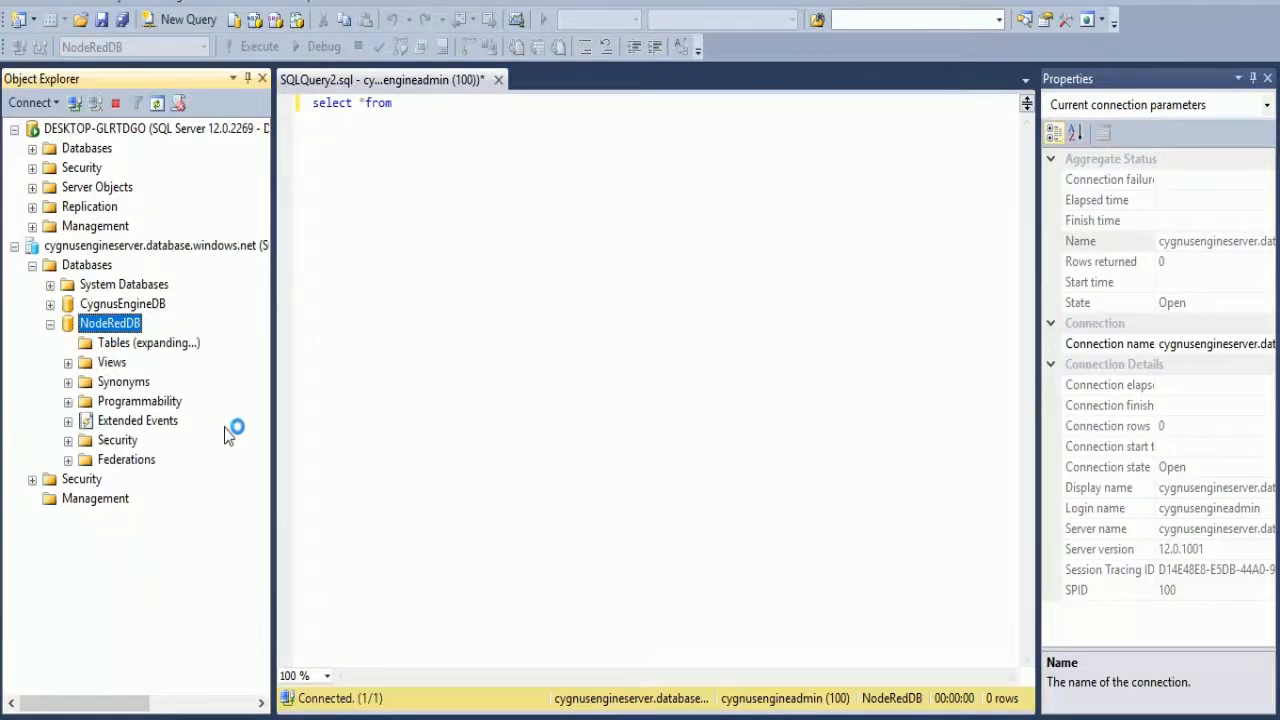
double_click(152, 382)
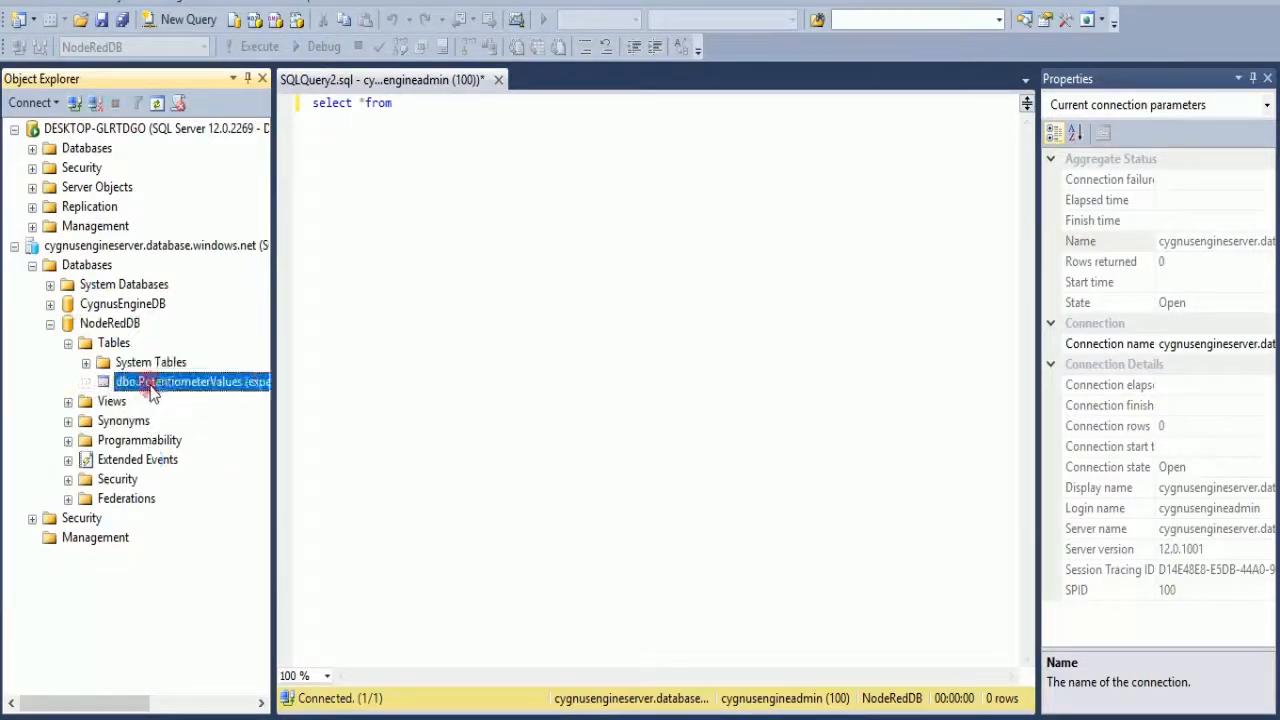
left_click(160, 386)
right_click(169, 388)
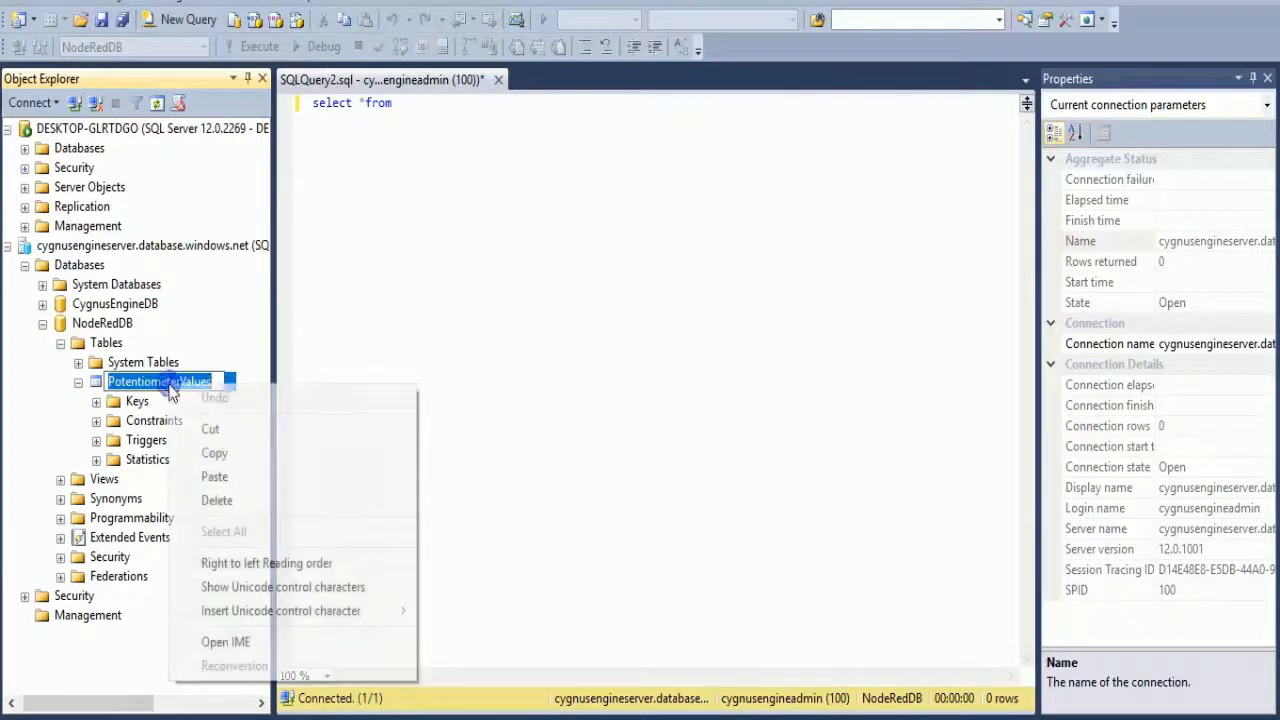
left_click(214, 453)
left_click(425, 105)
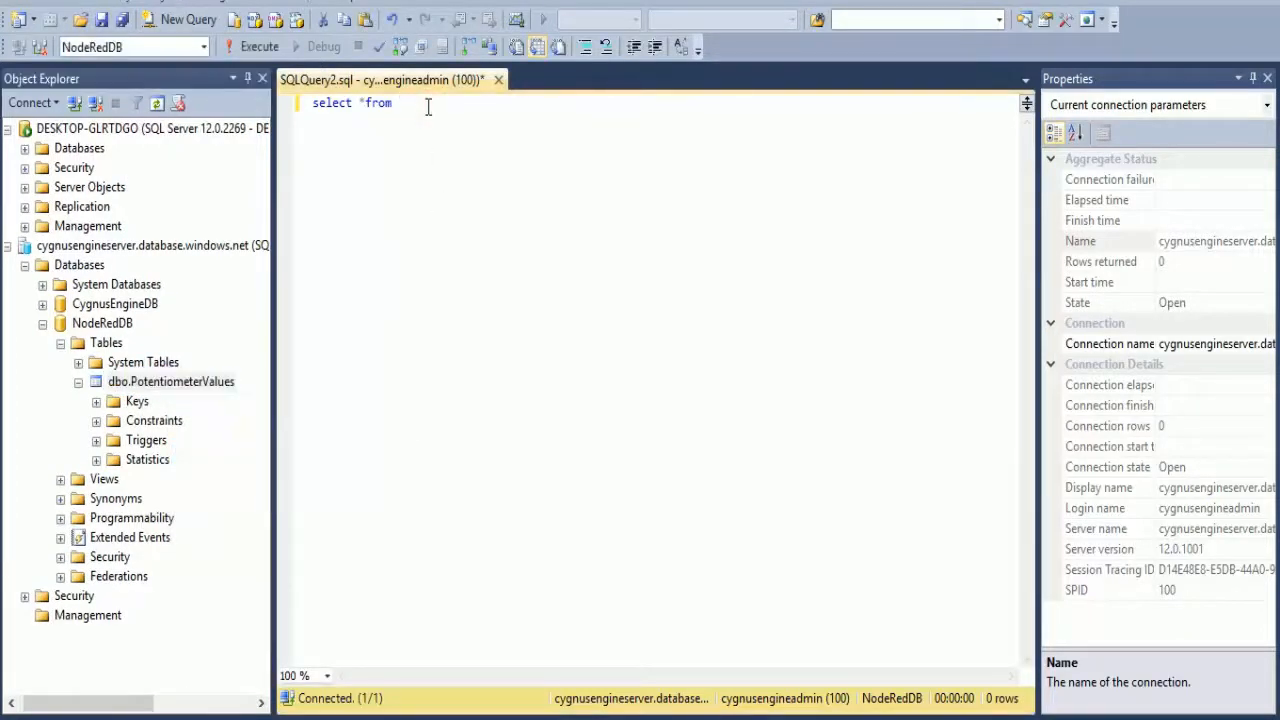
key("ctrl+v")
left_click_drag(530, 102, 224, 100)
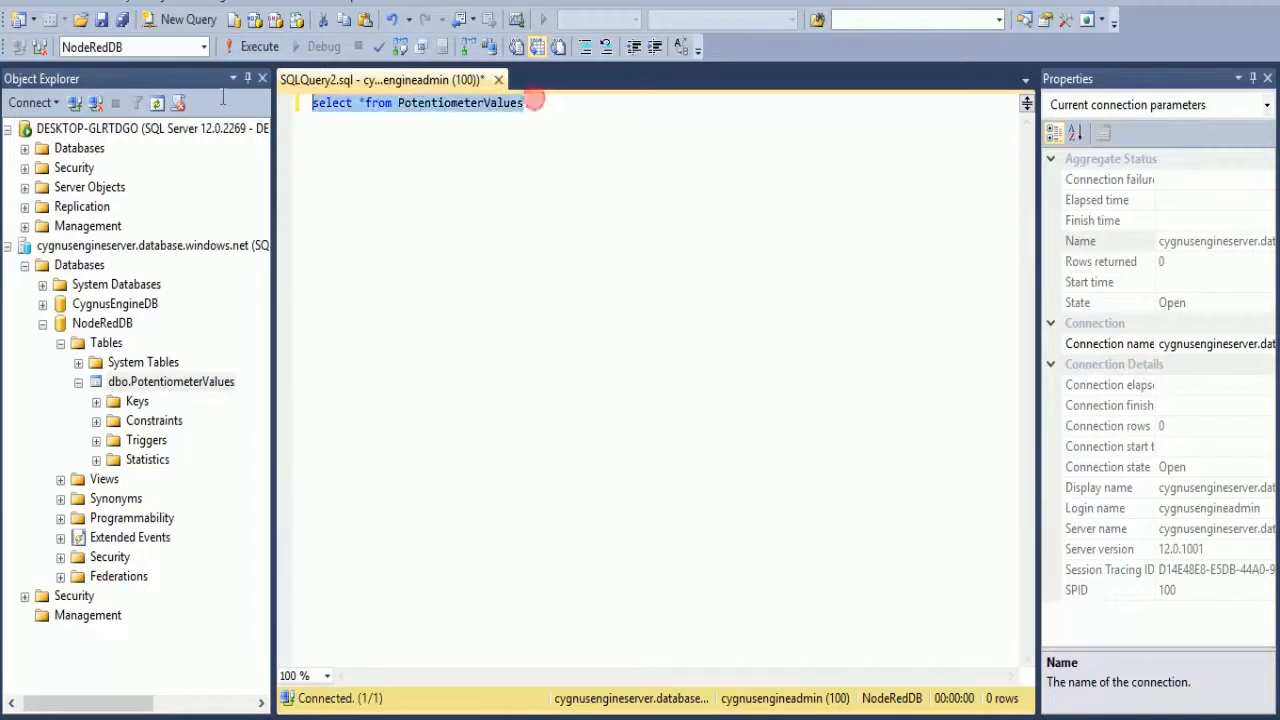
left_click(252, 46)
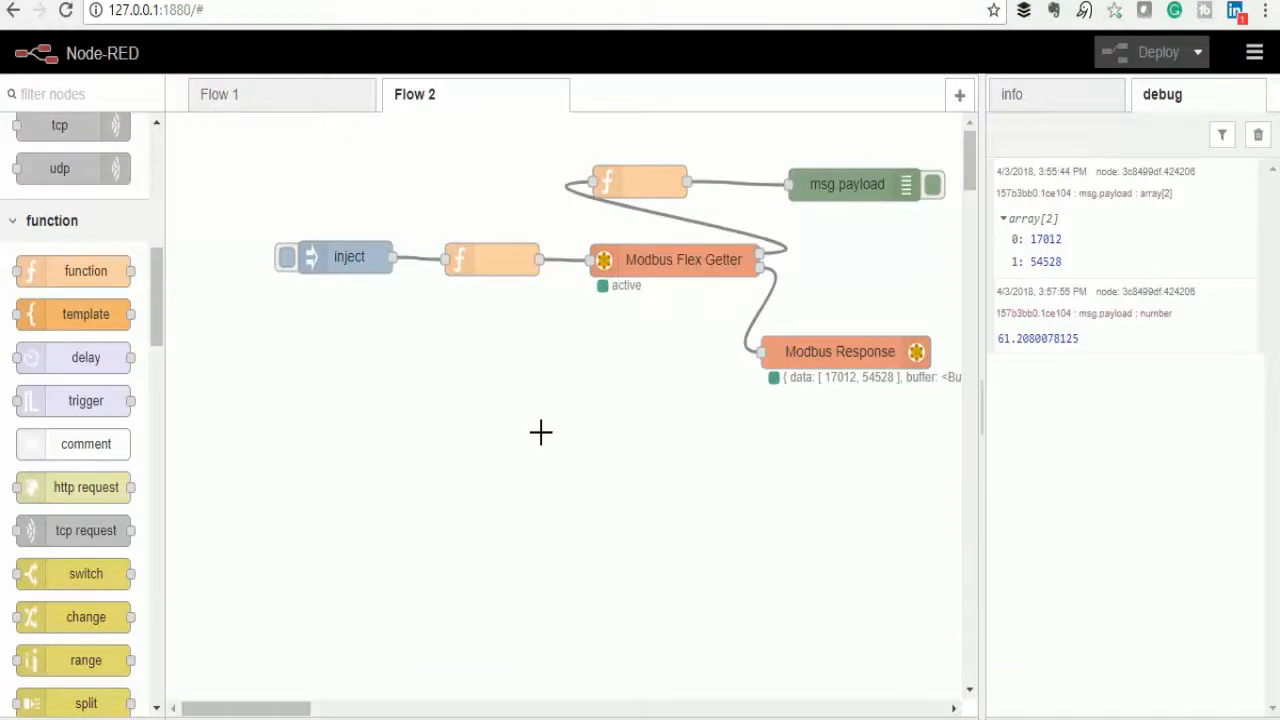
- Switch back to Node-RED and place an MSSQL storage node below the Modbus Response node
scroll(86, 443, "down", 3)
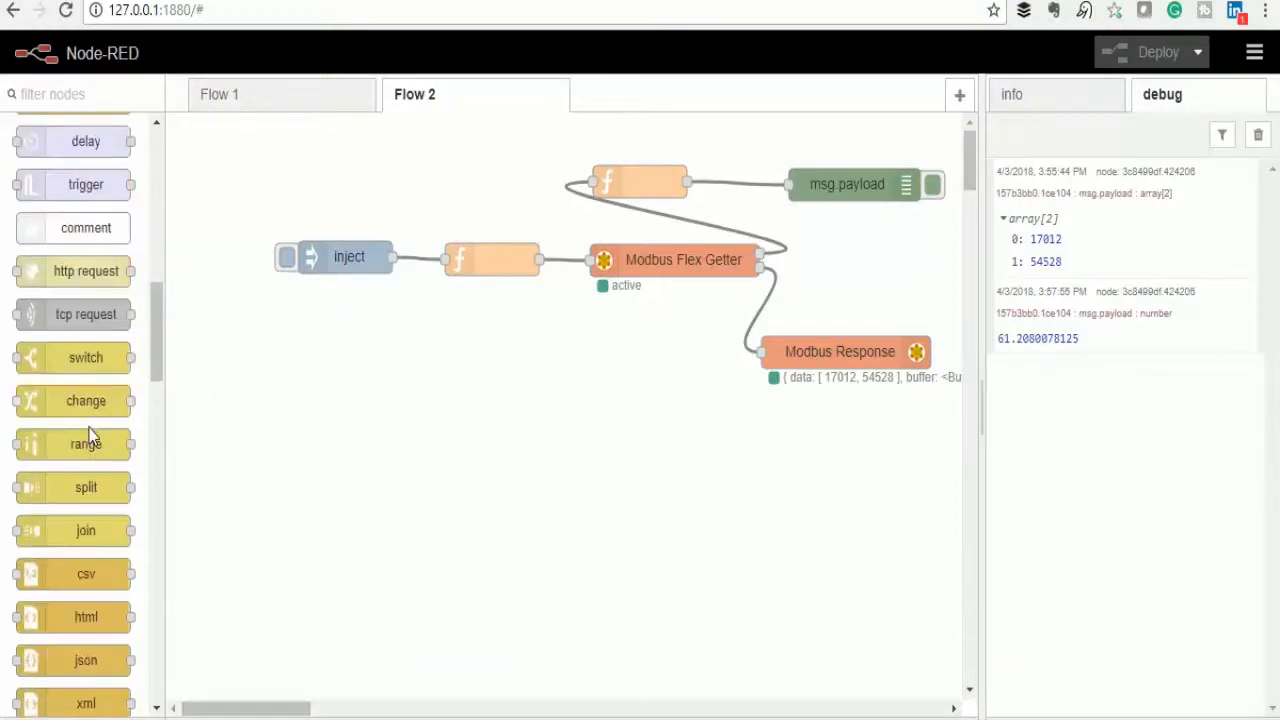
scroll(90, 440, "up", 9)
scroll(89, 430, "down", 15)
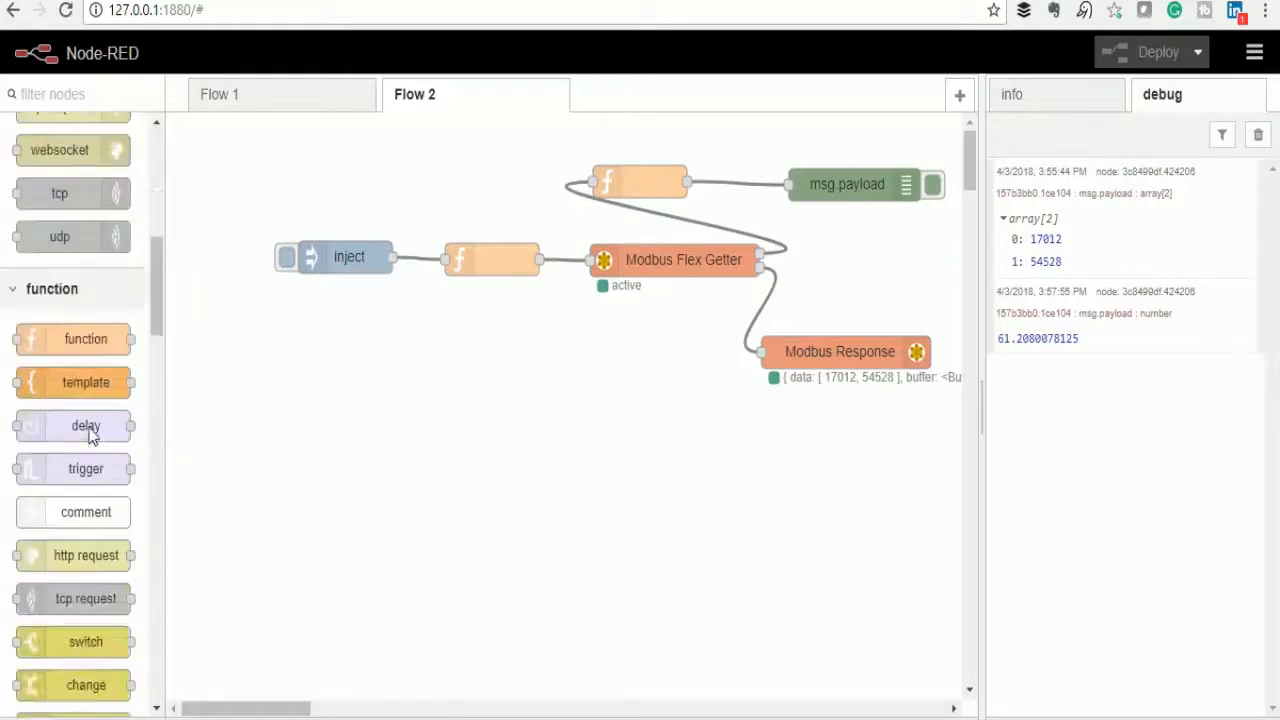
scroll(89, 435, "up", 2)
scroll(89, 437, "down", 2)
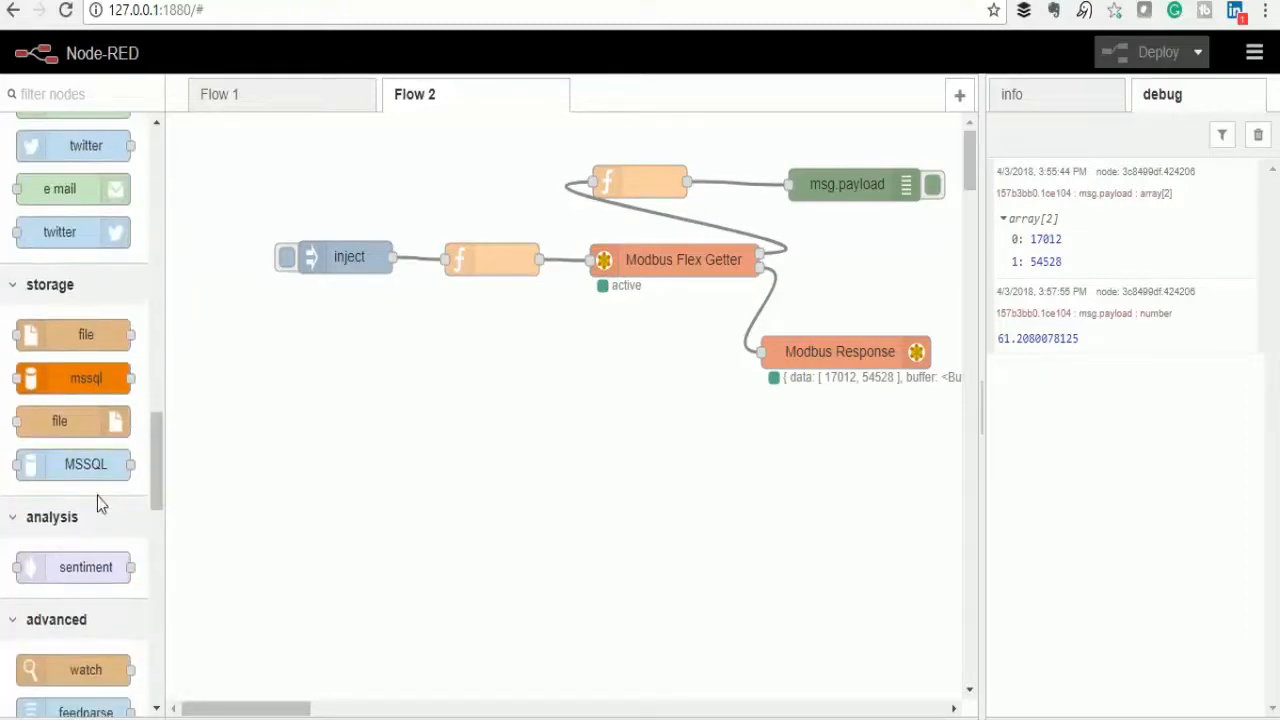
left_click_drag(86, 466, 722, 428)
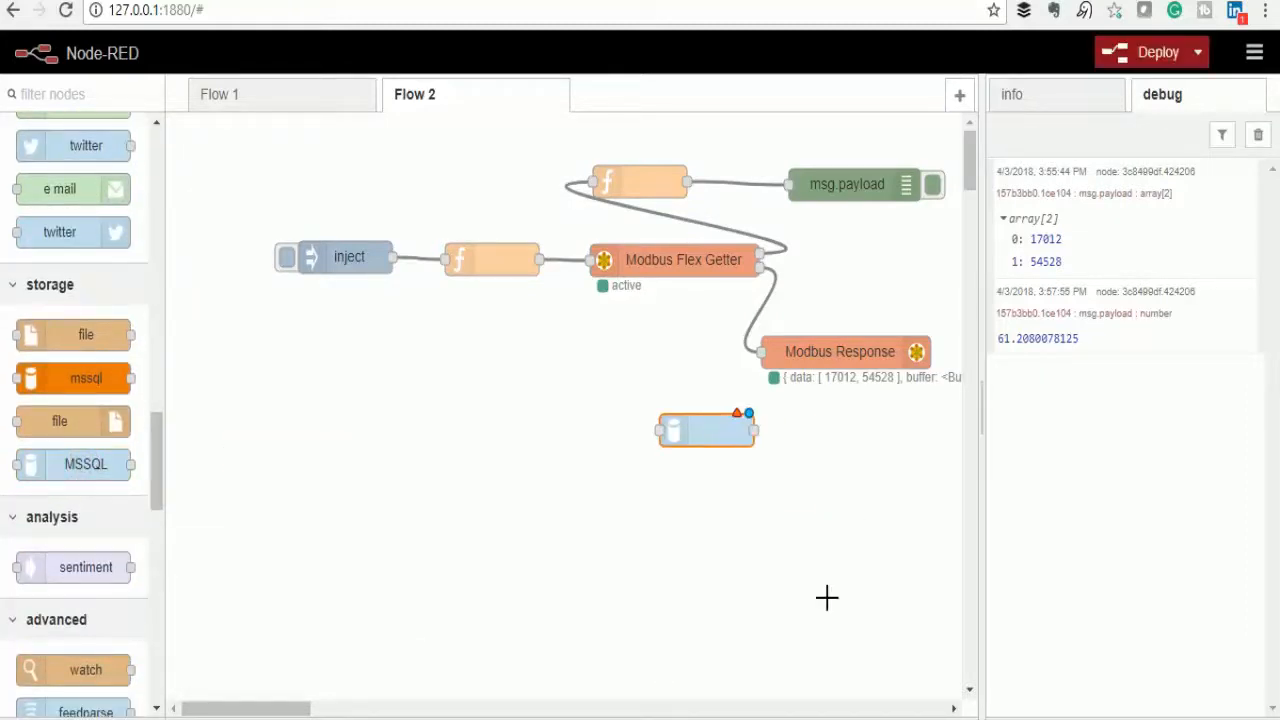
left_click(750, 582)
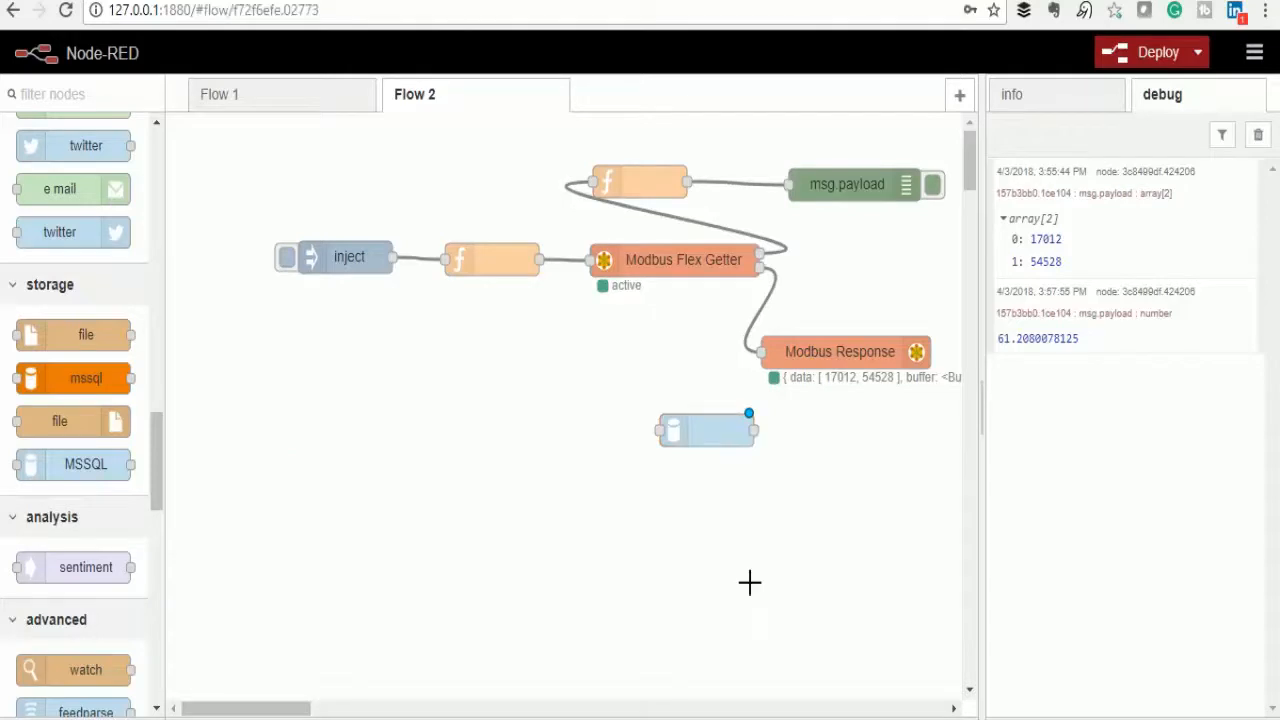
- Disconnect the debug node from the conversion function, moving the function above the first function node and the debug node below the inject node
left_click_drag(624, 175, 485, 155)
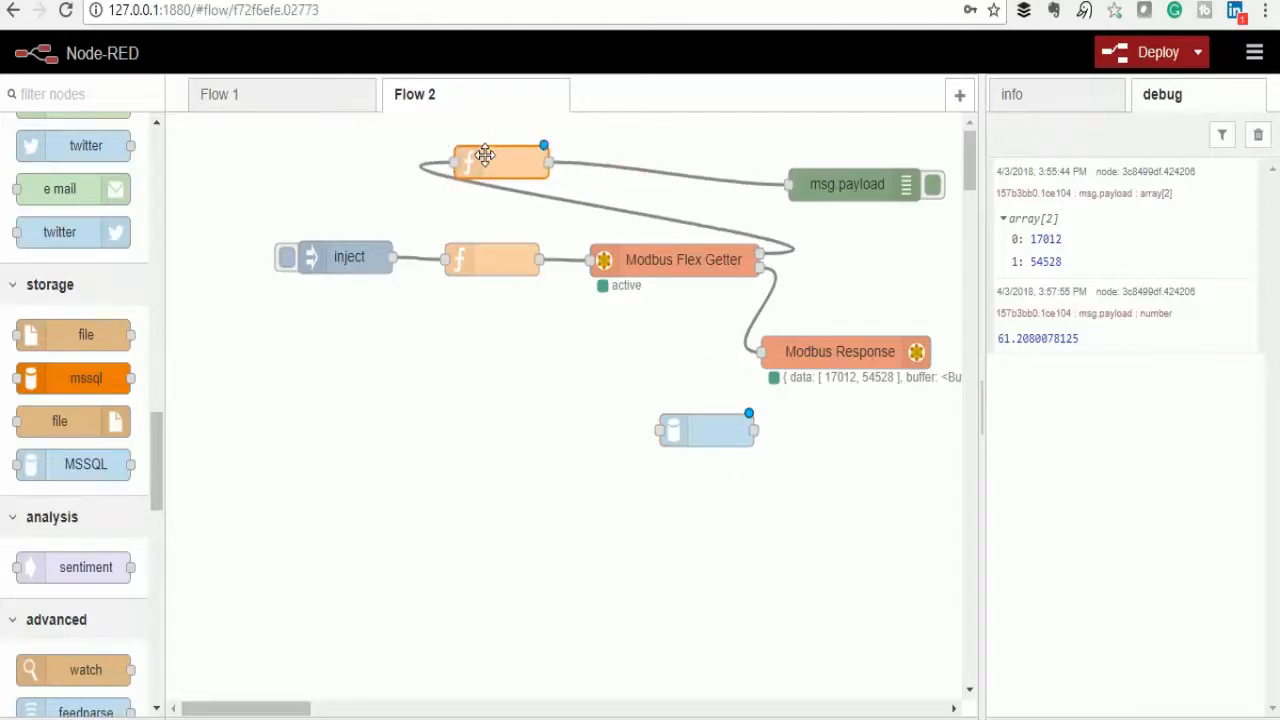
left_click_drag(863, 186, 862, 160)
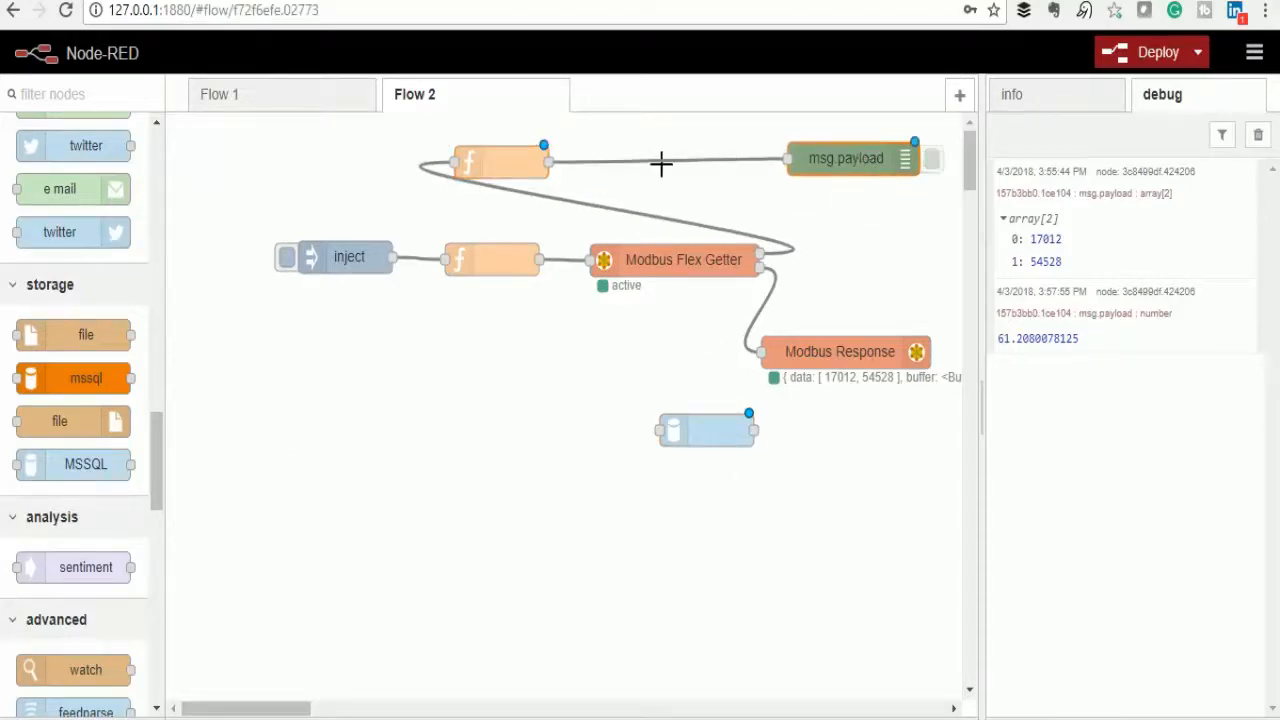
left_click(661, 162)
key("Delete")
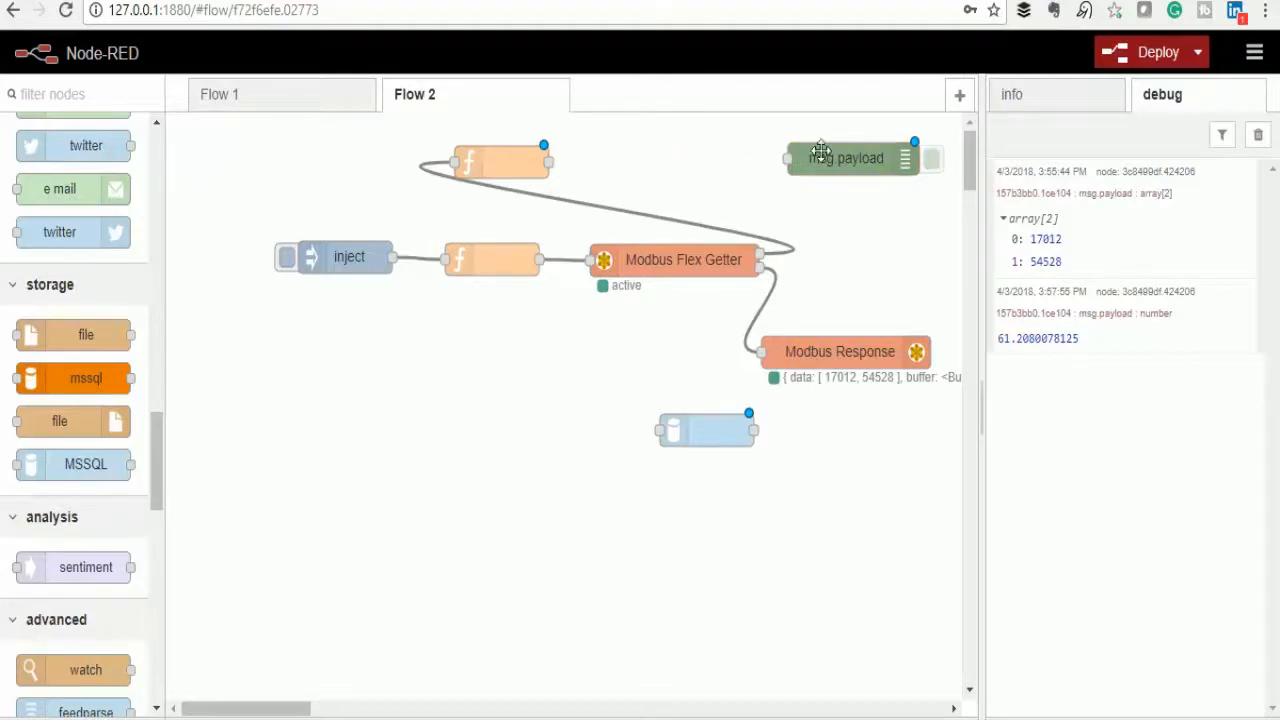
left_click_drag(820, 150, 316, 457)
left_click(677, 430)
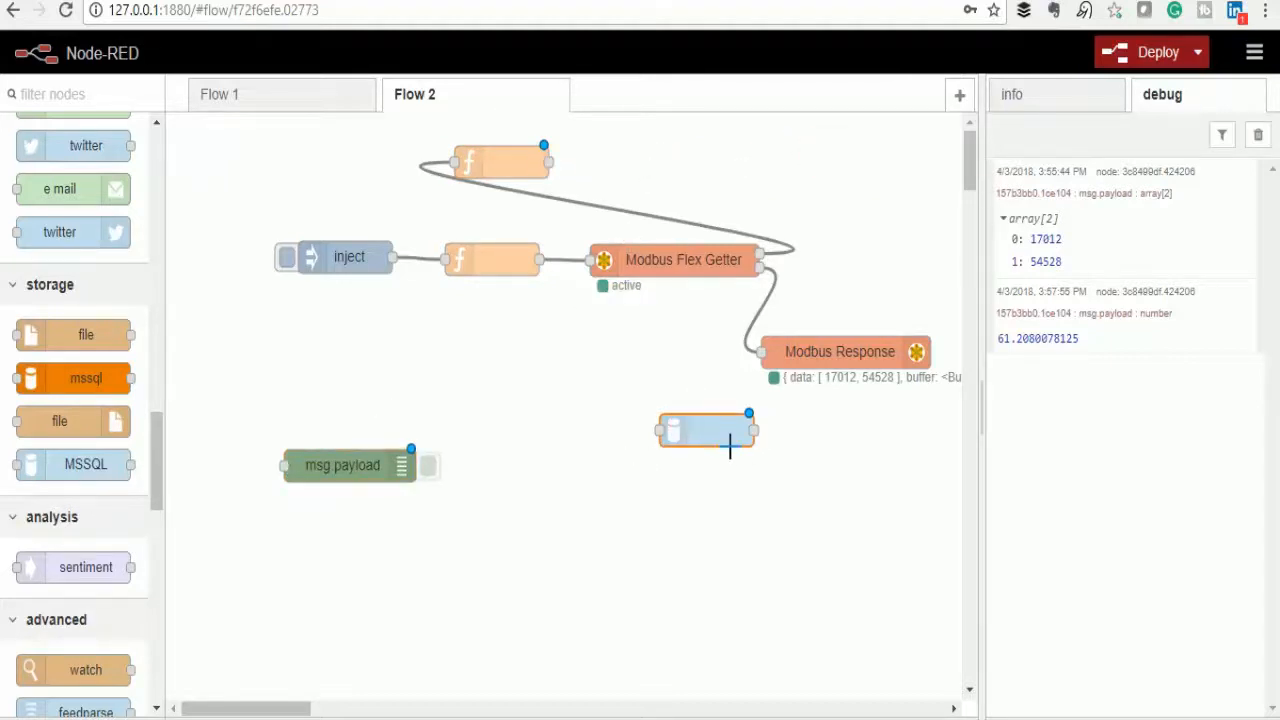
- Place the MSSQL node beside the upper function node and wire that function's output to the MSSQL node's input
left_click_drag(730, 449, 780, 170)
left_click_drag(503, 162, 574, 156)
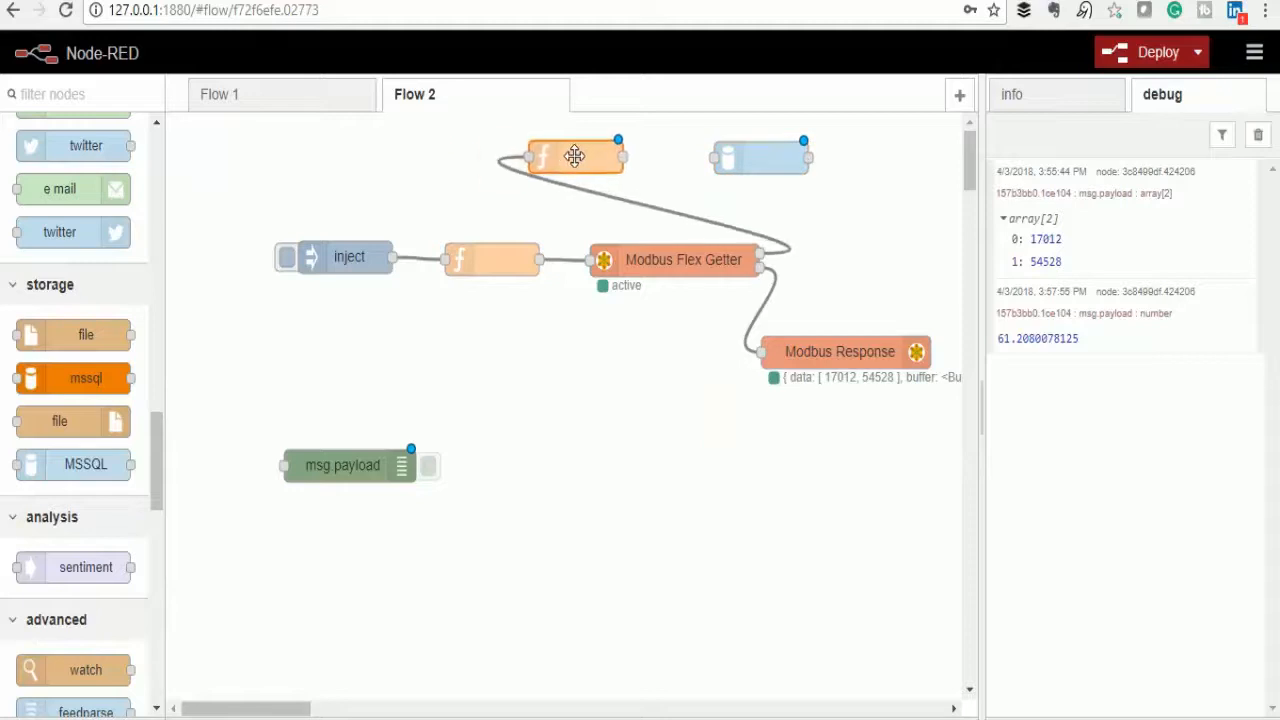
double_click(575, 157)
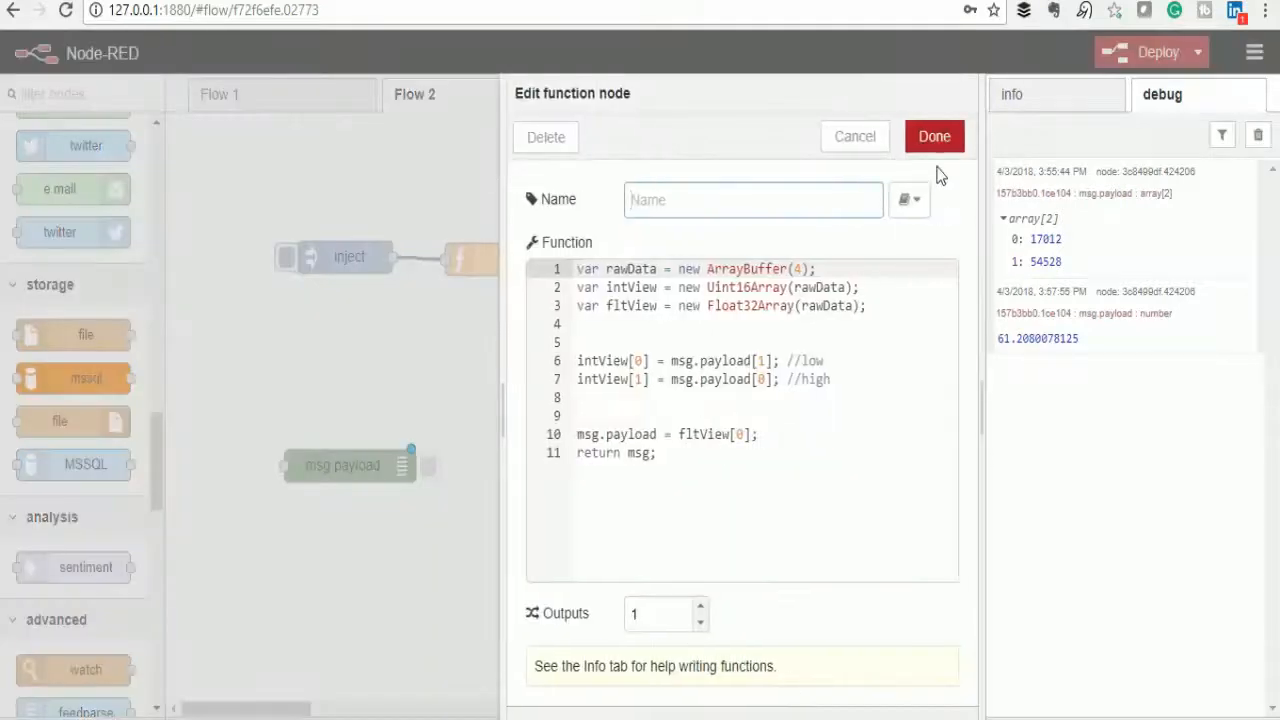
left_click(934, 137)
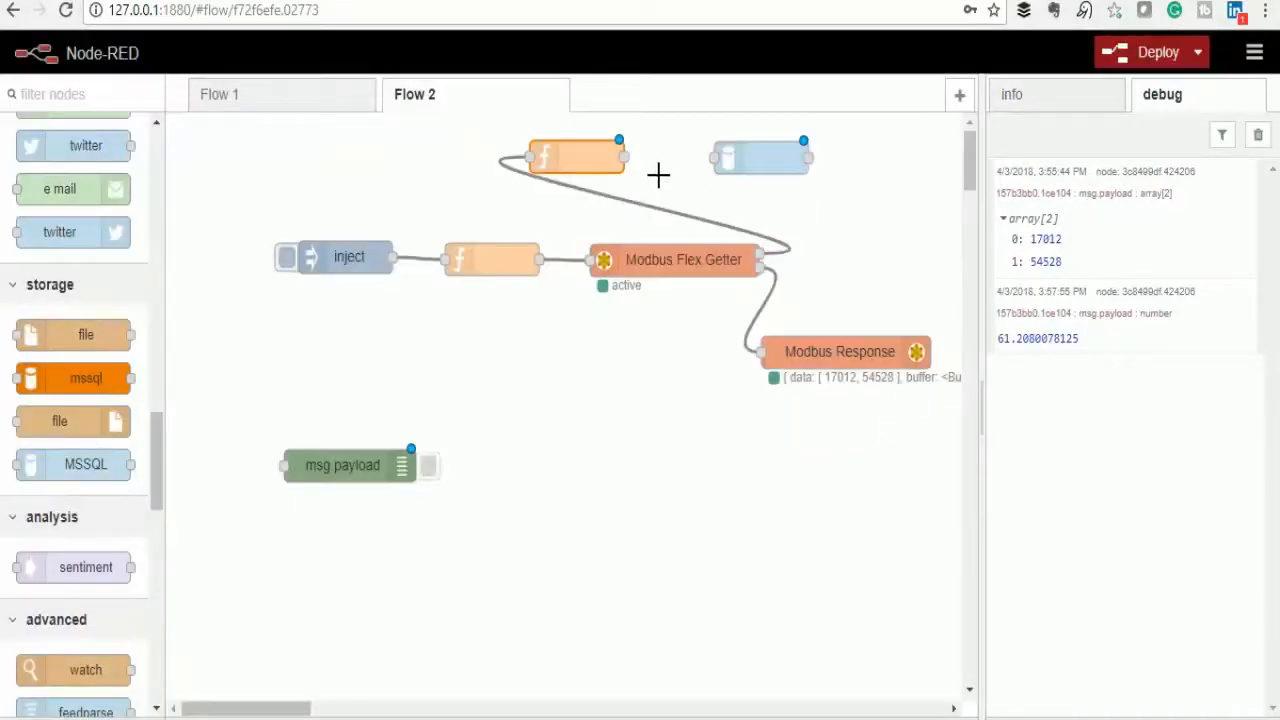
left_click_drag(624, 157, 720, 157)
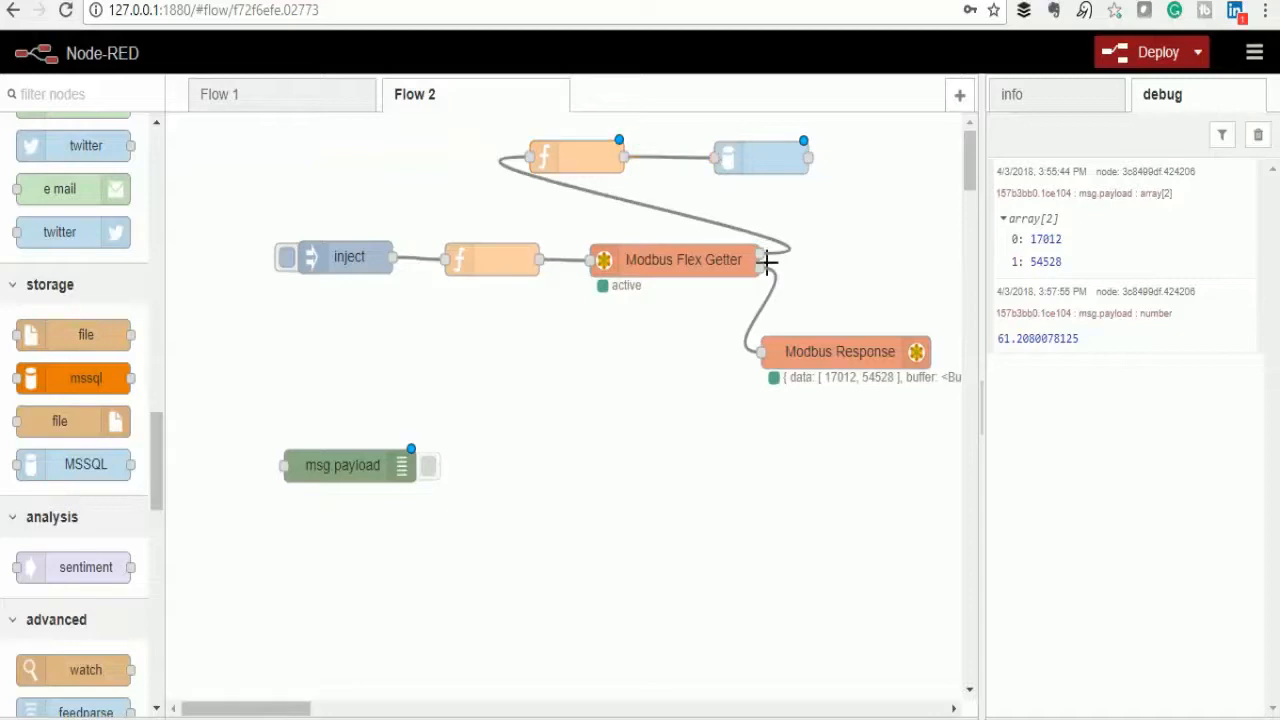
- Review the AzureDB connection settings of the MSSQL node, including the connection name, server, login credentials and database
left_click(764, 153)
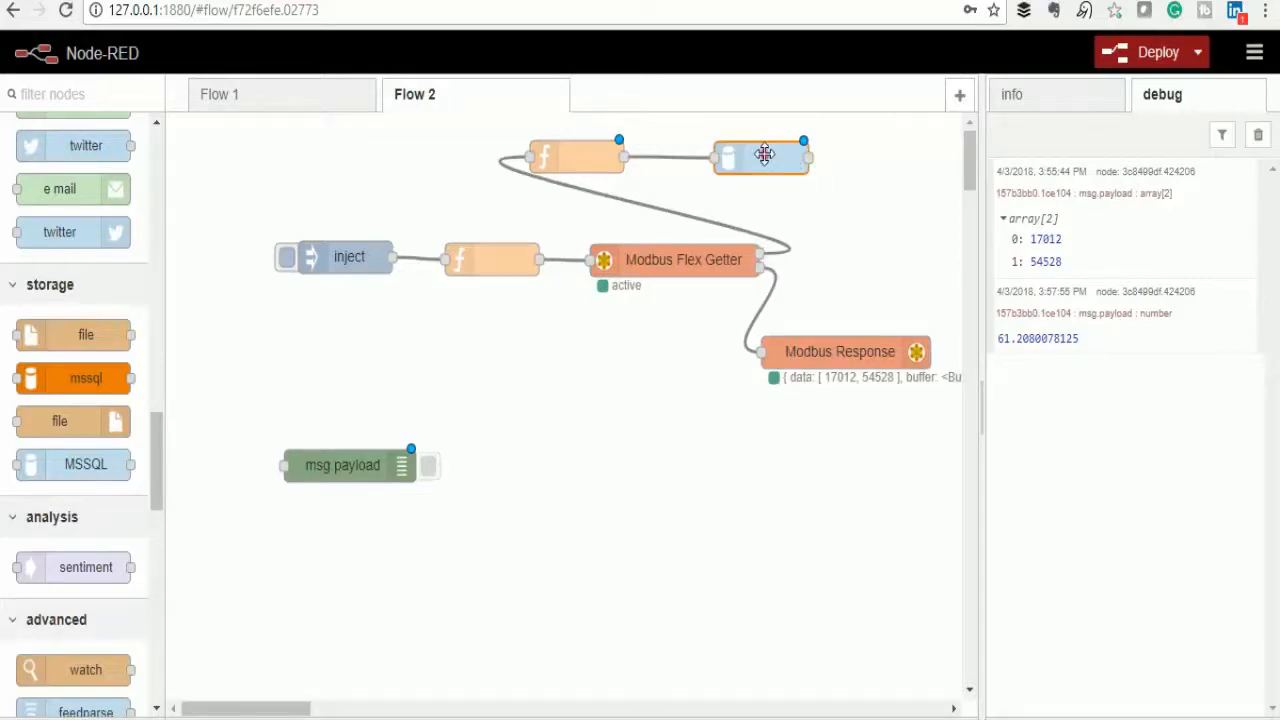
double_click(764, 153)
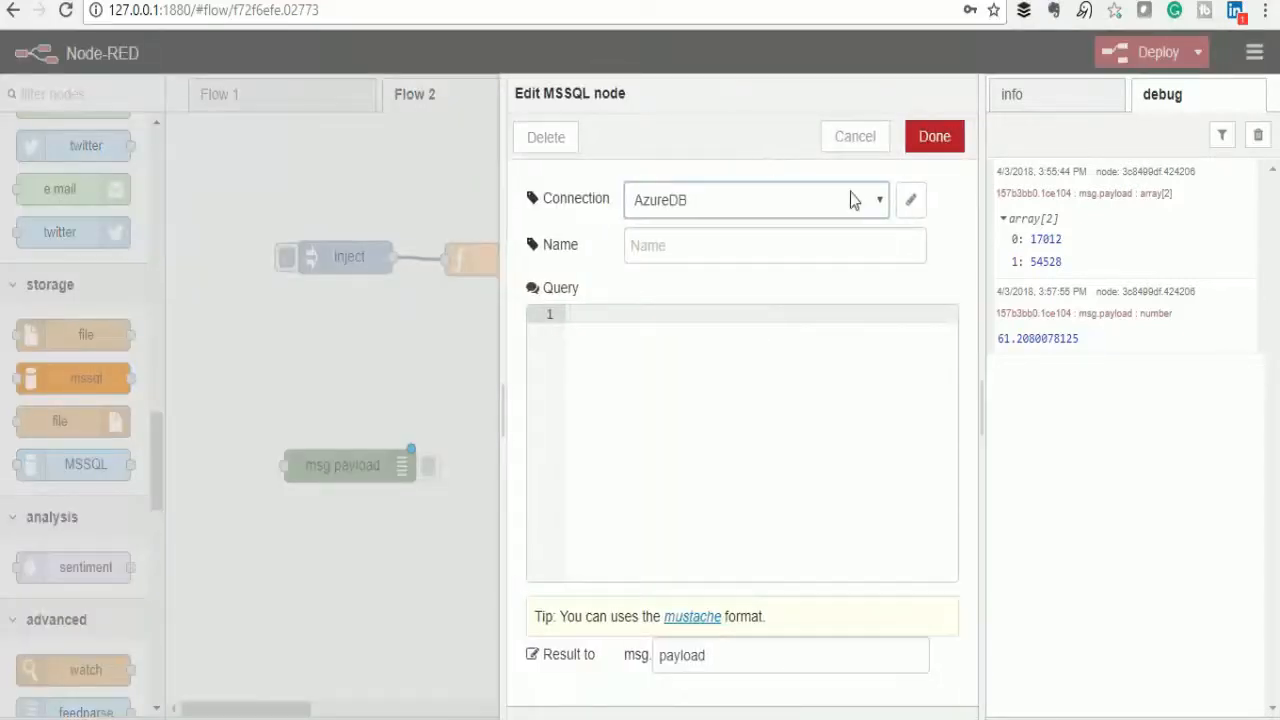
left_click(910, 200)
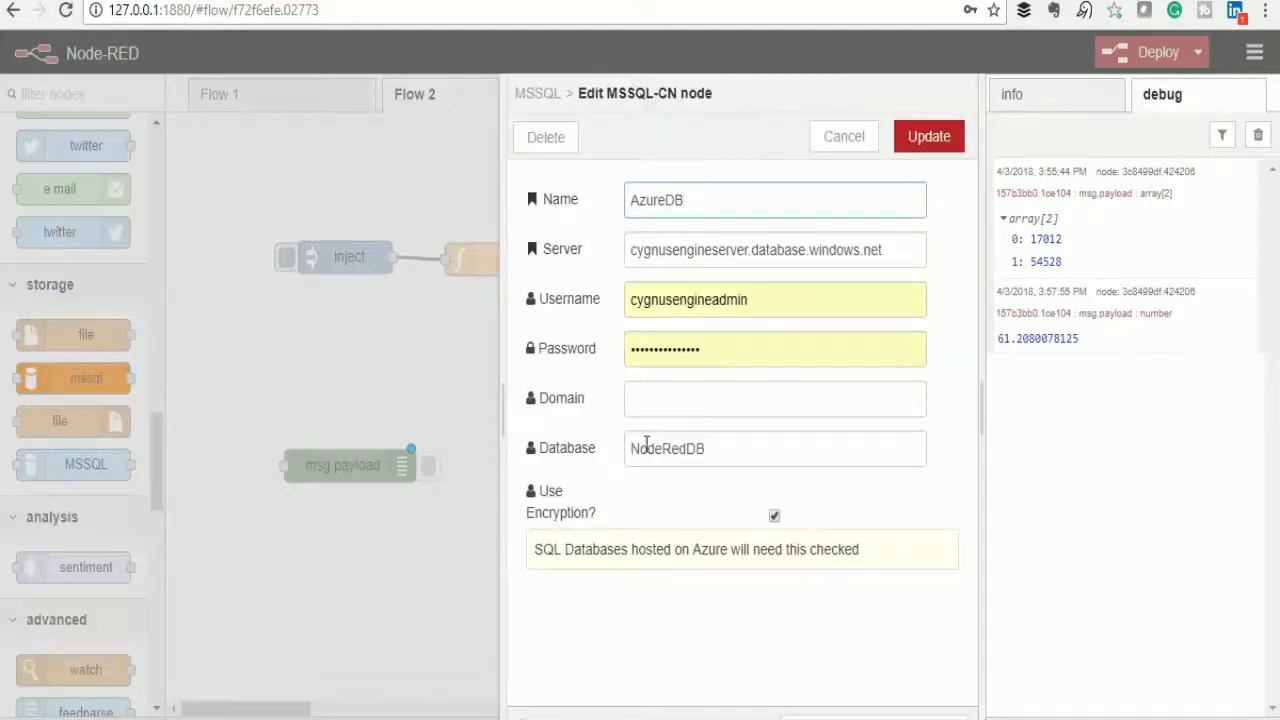
left_click(742, 302)
left_click(750, 352)
left_click(920, 300)
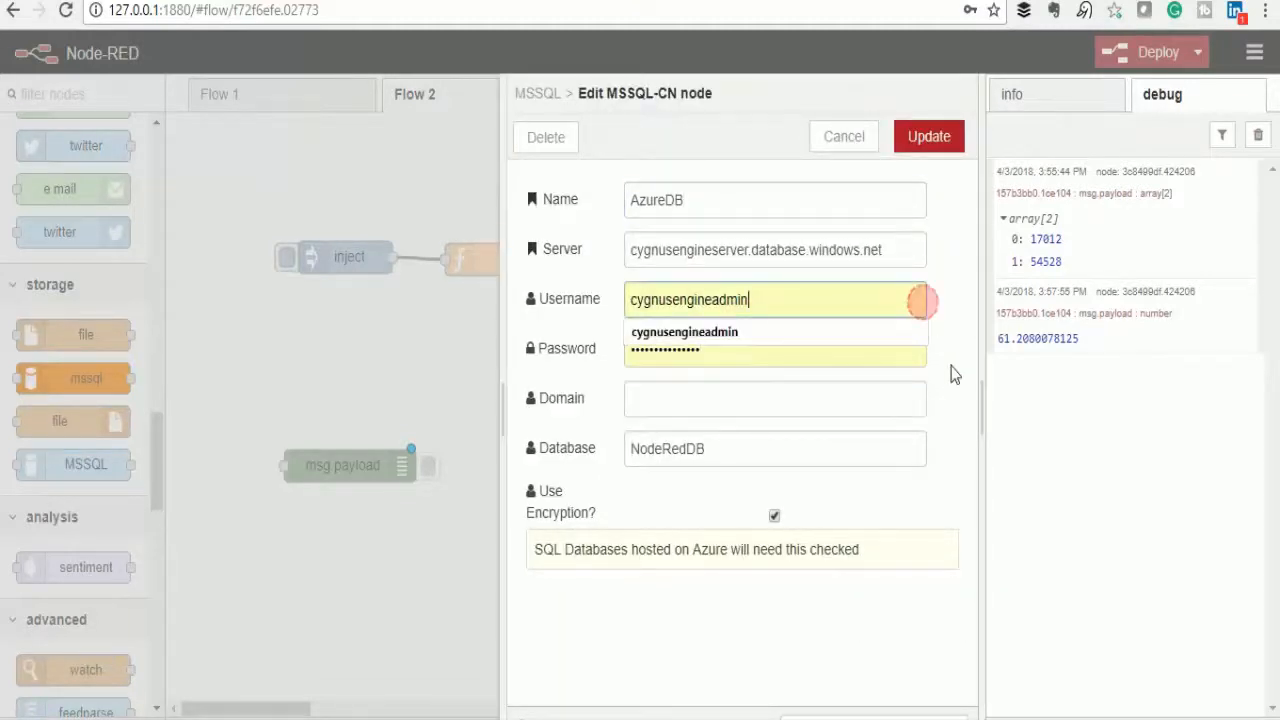
left_click(950, 300)
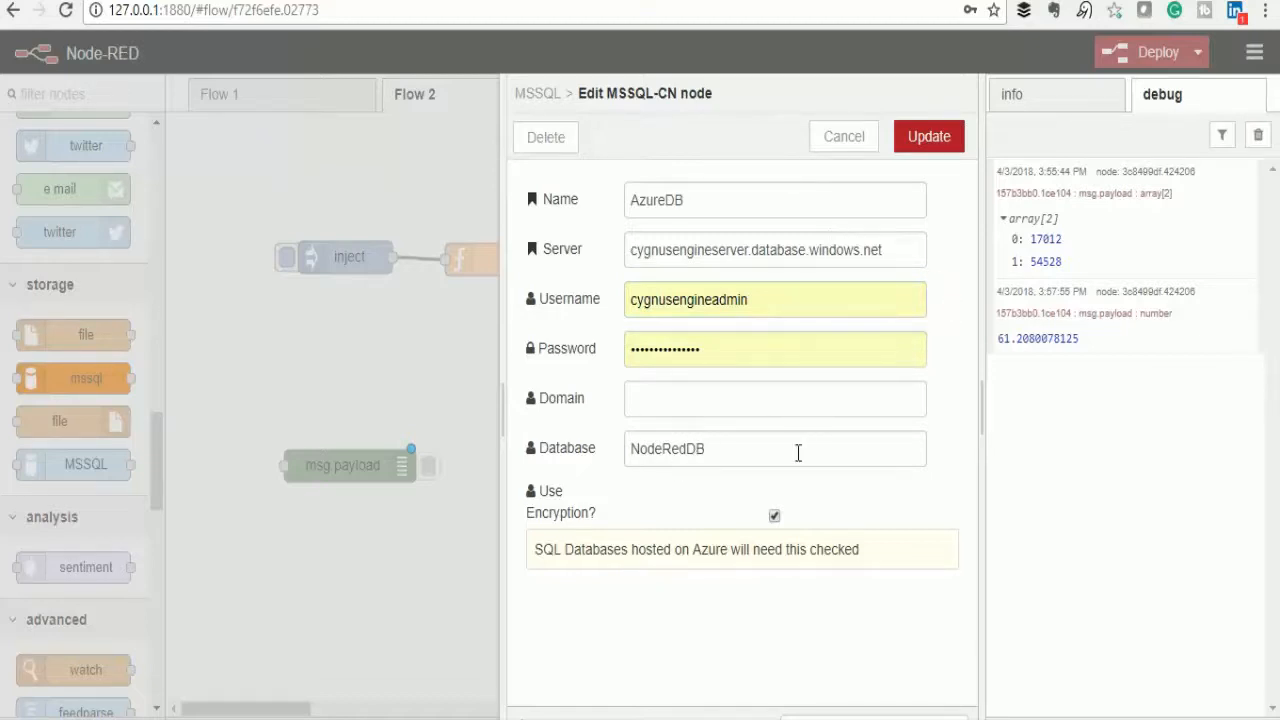
double_click(729, 451)
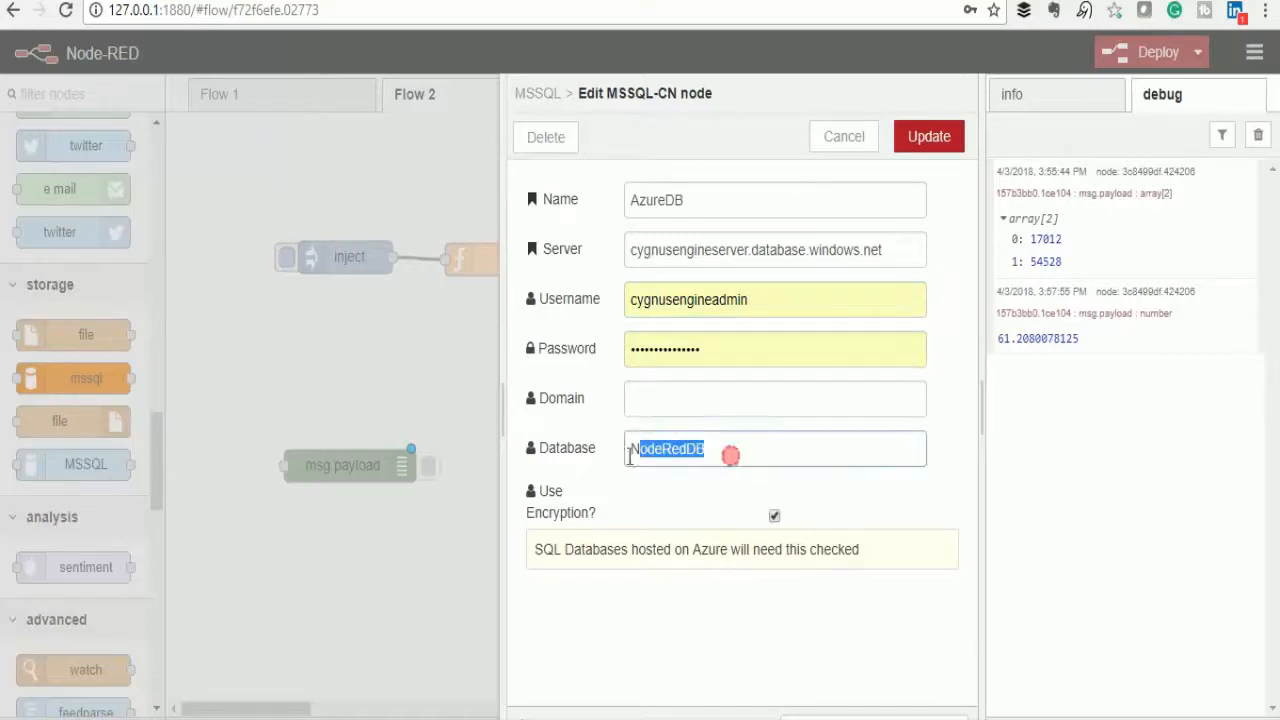
left_click(943, 322)
double_click(700, 200)
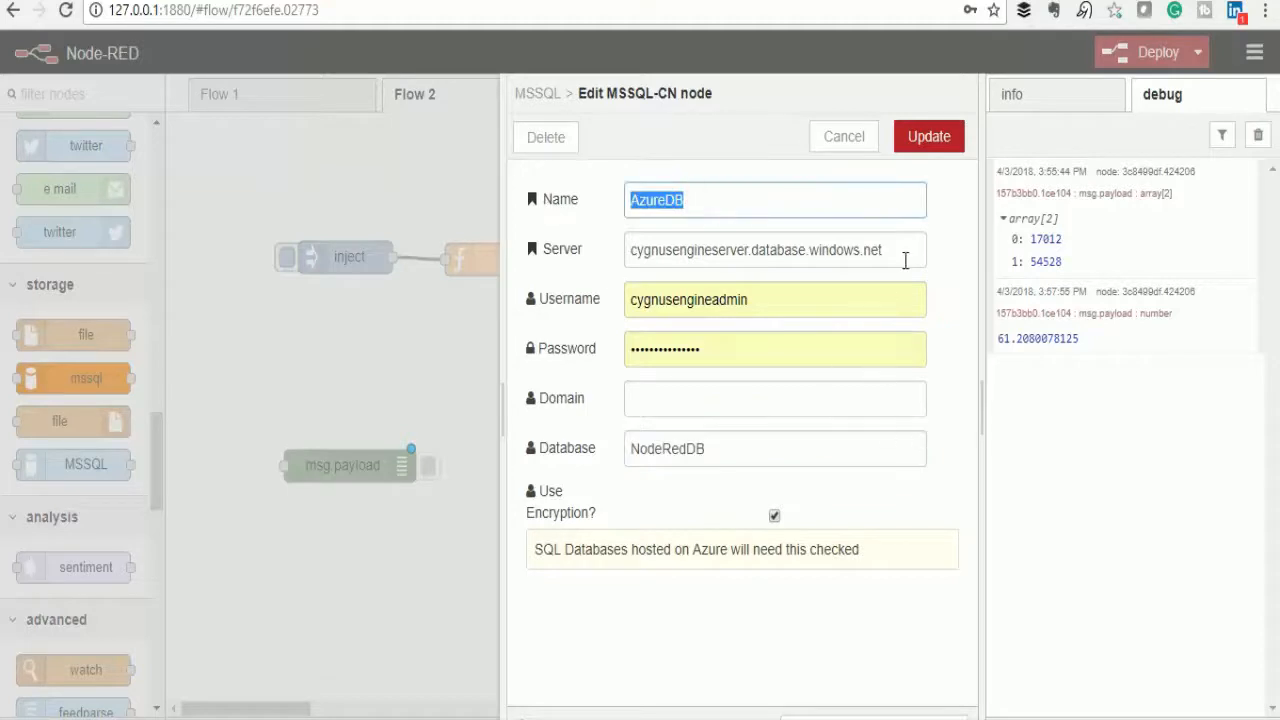
left_click_drag(905, 260, 366, 248)
left_click(946, 360)
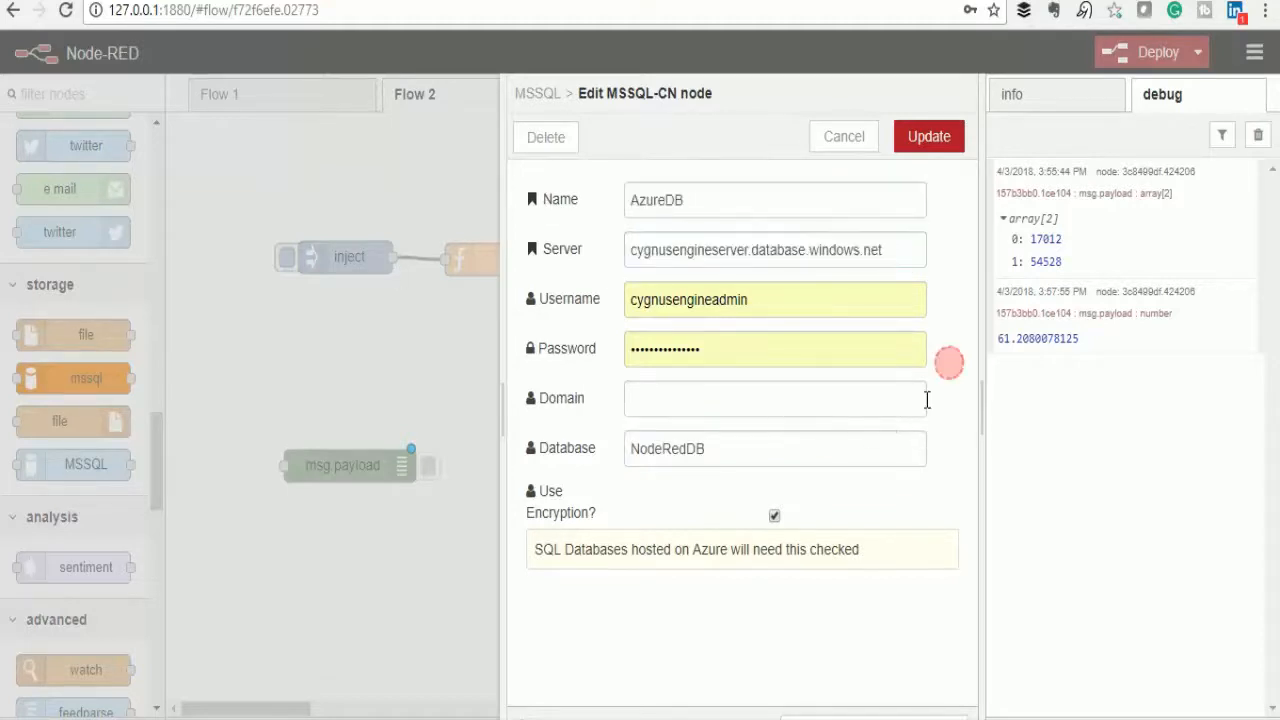
left_click(936, 146)
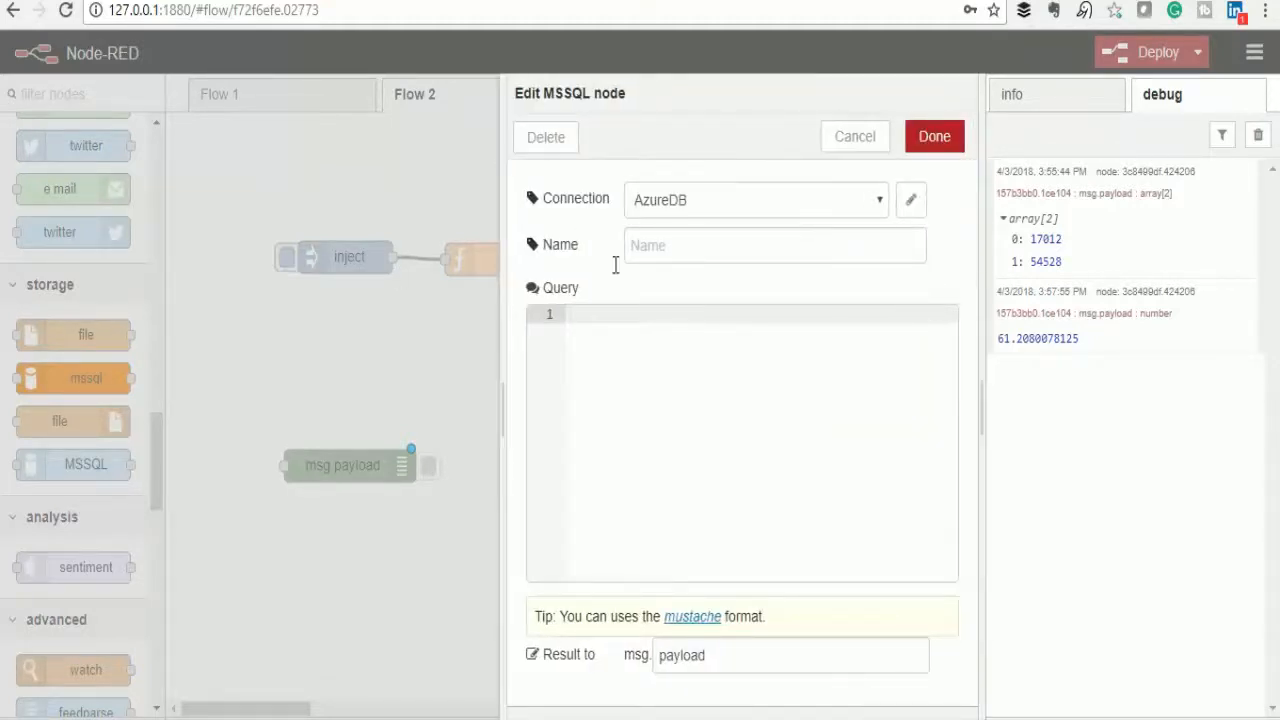
left_click(686, 239)
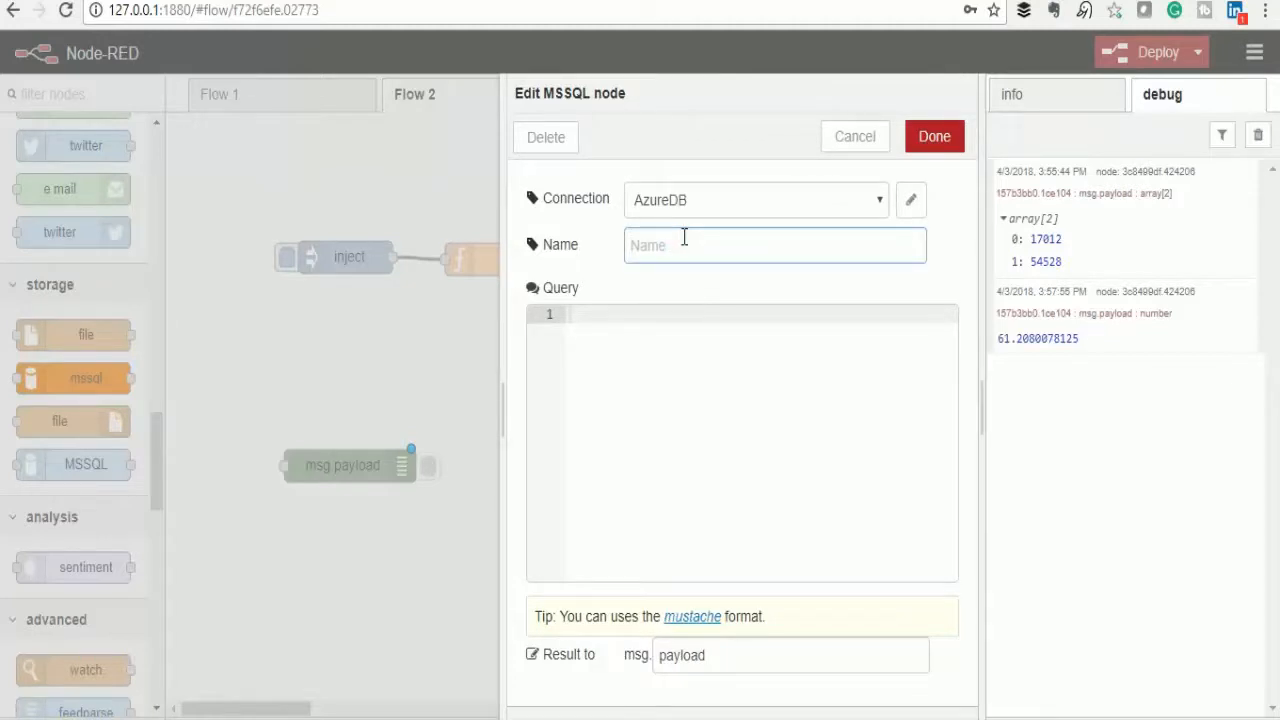
type("llue")
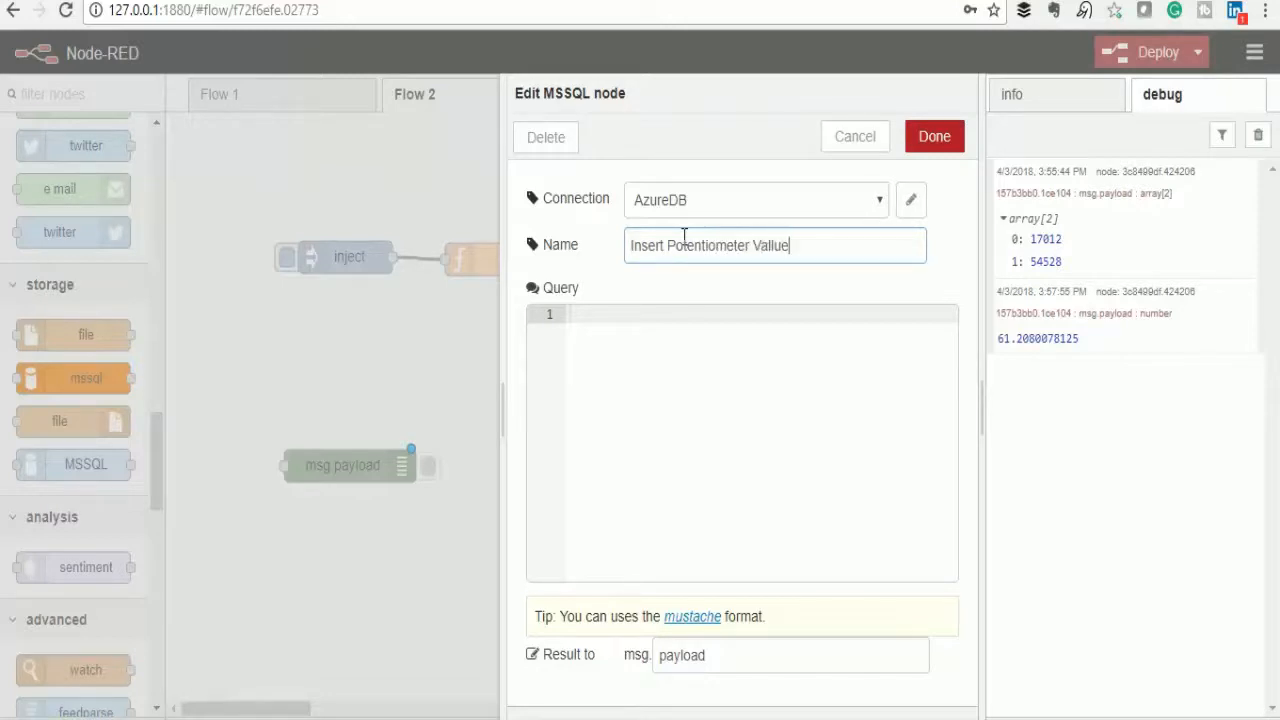
left_click(695, 381)
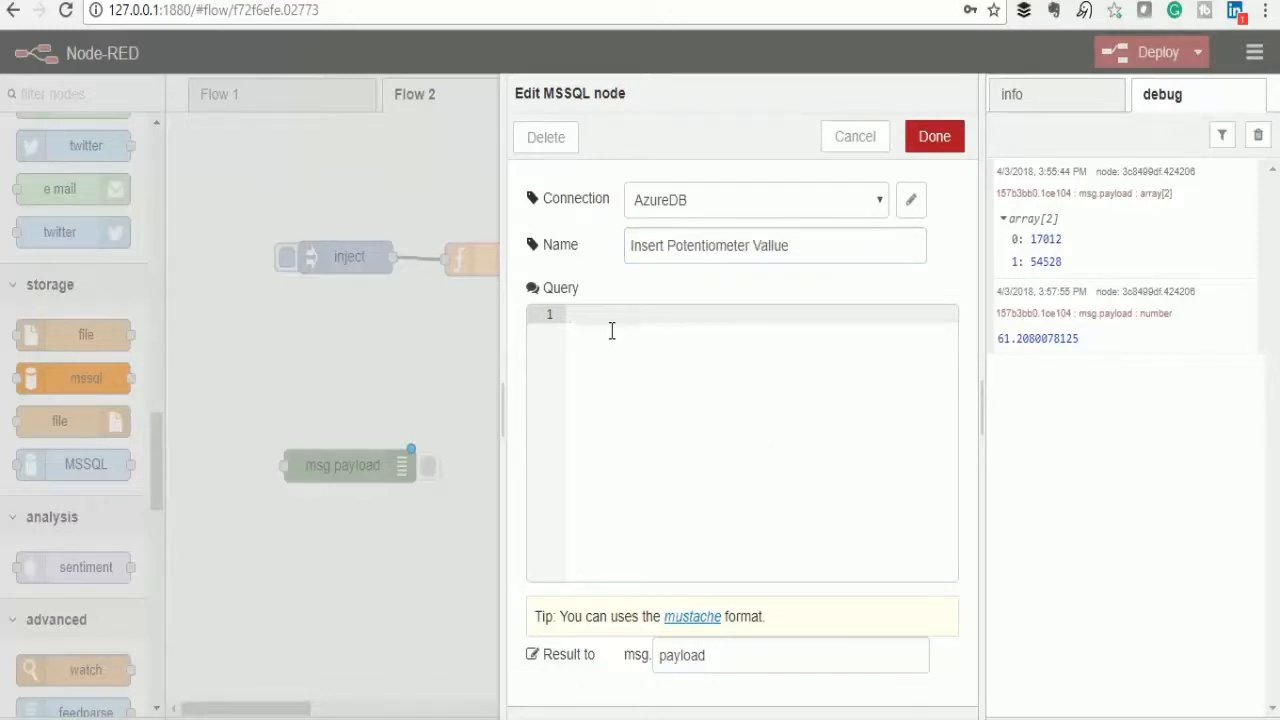
right_click(604, 331)
left_click(683, 380)
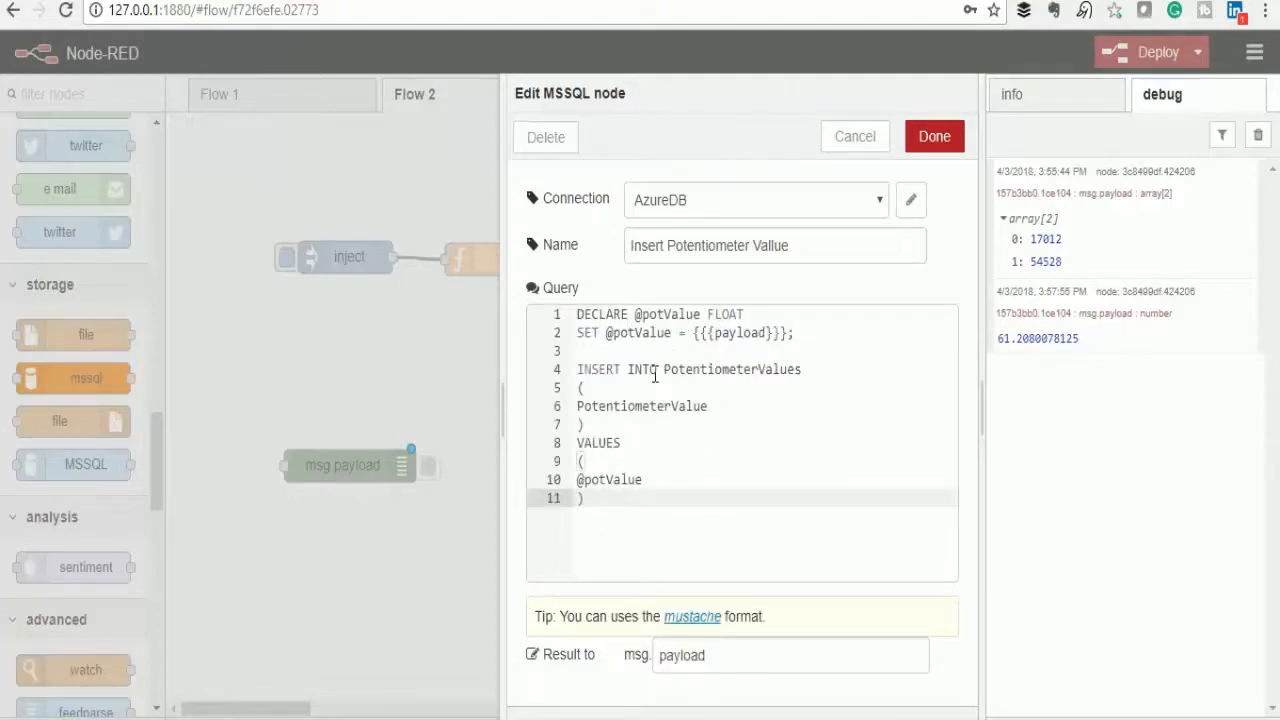
key("ctrl+a")
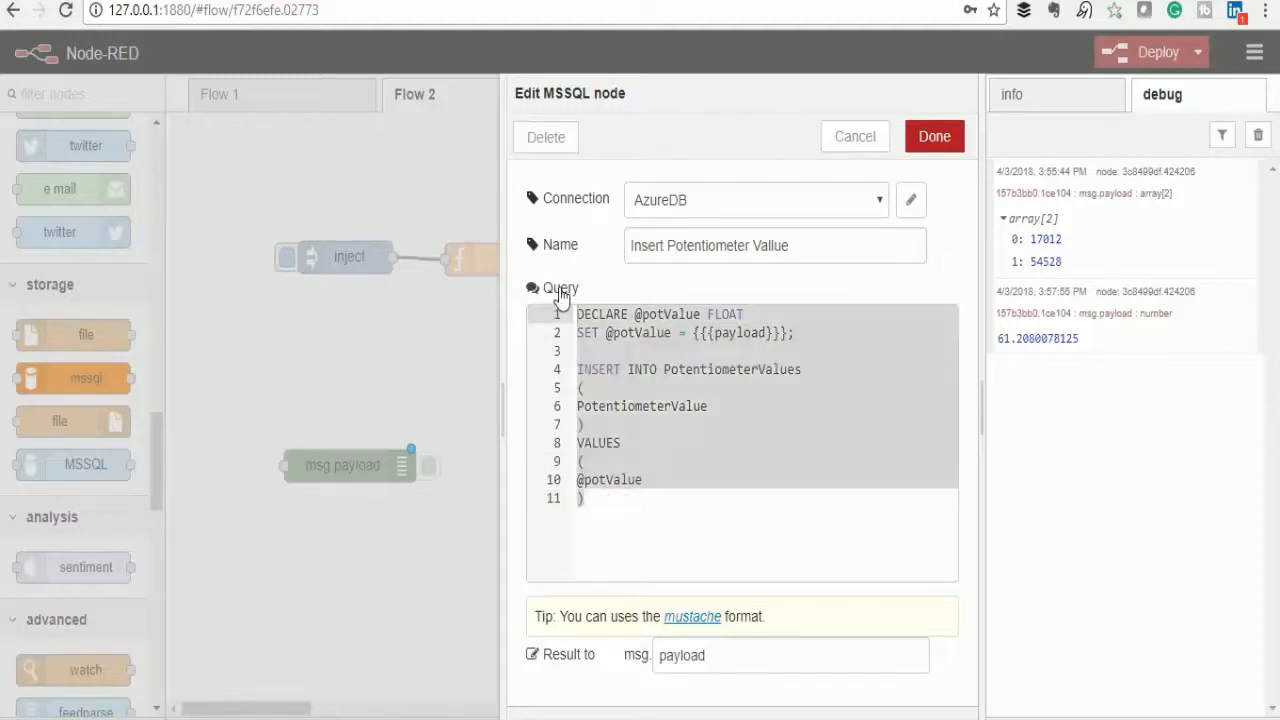
left_click(627, 405)
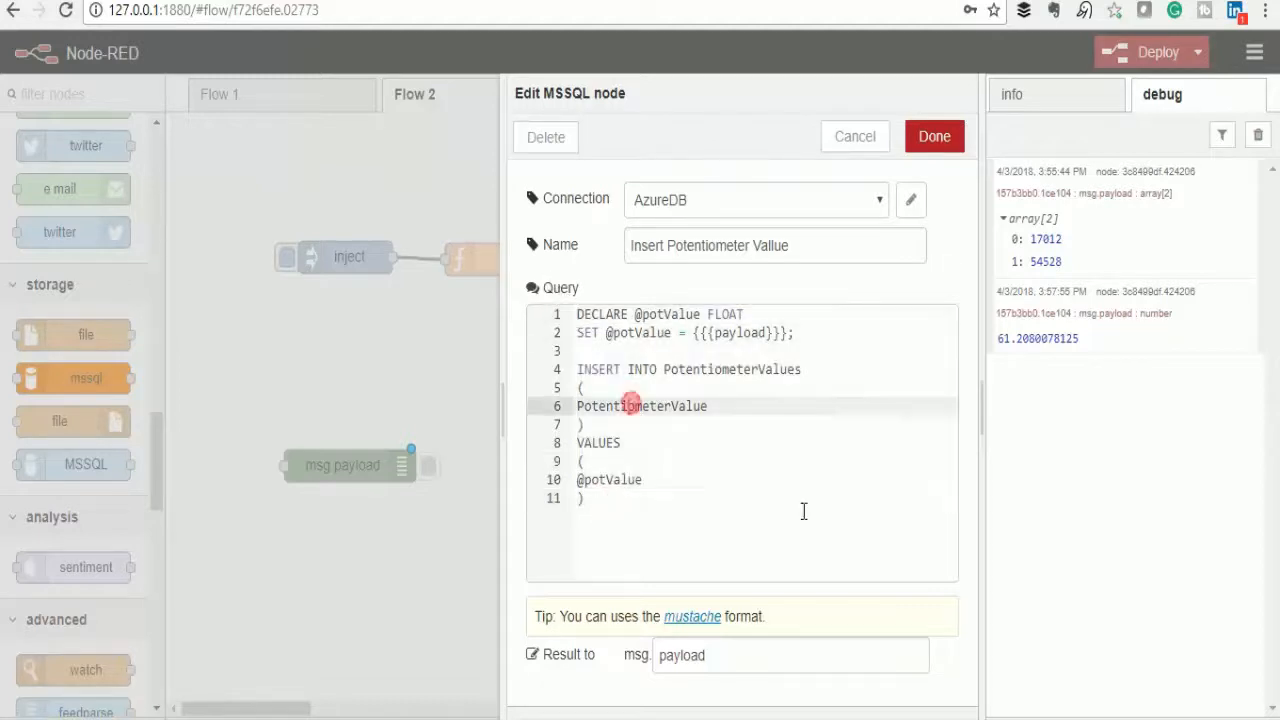
double_click(727, 402)
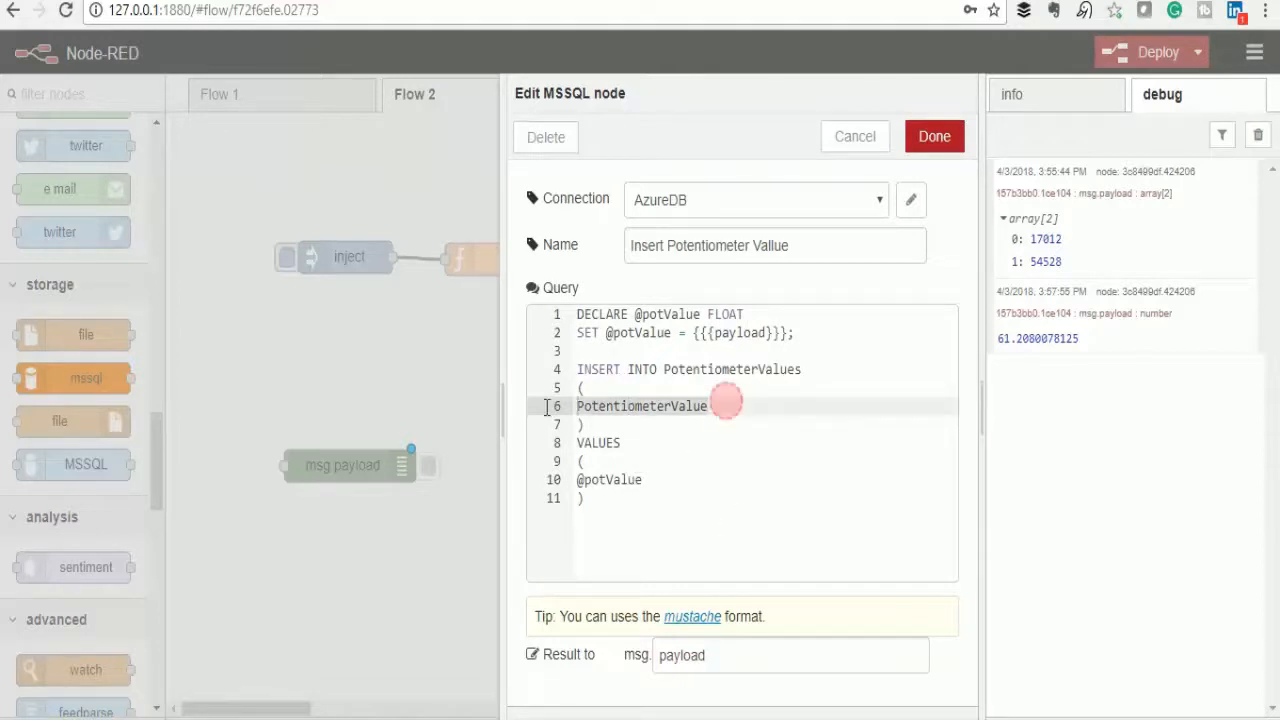
left_click(934, 137)
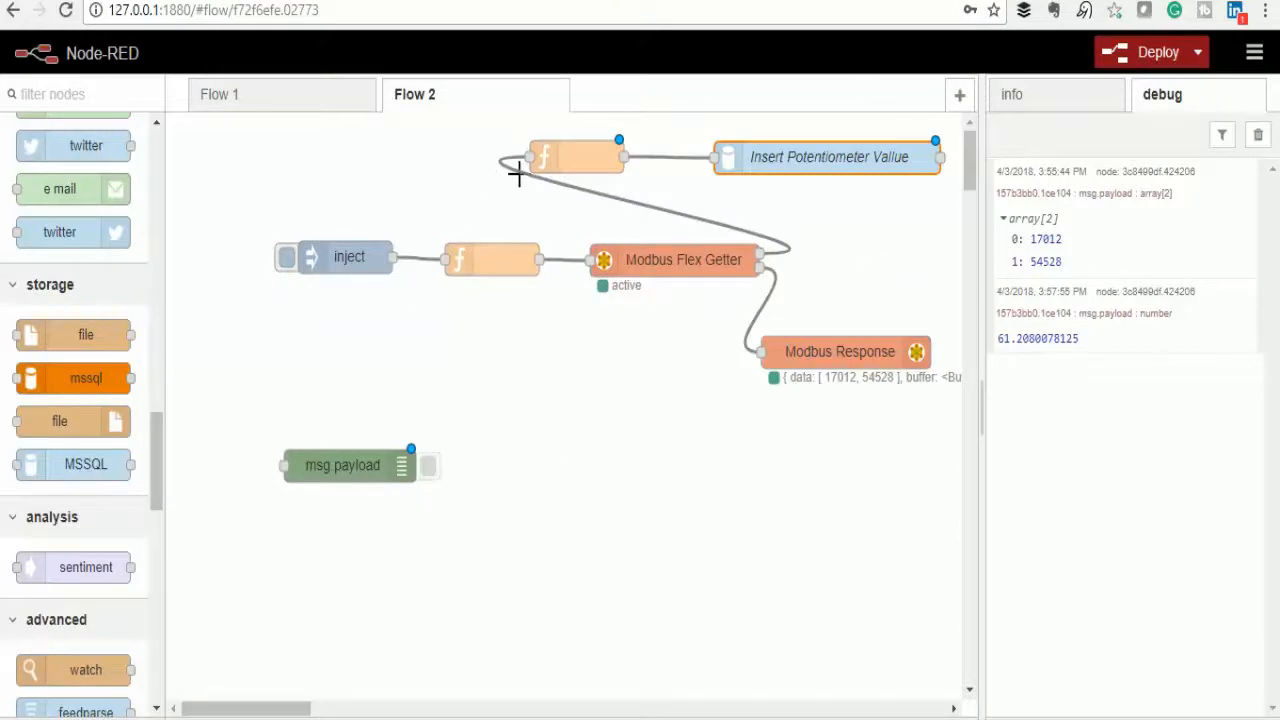
- Deploy the flow, clear the debug messages and trigger the inject node once
left_click(1150, 52)
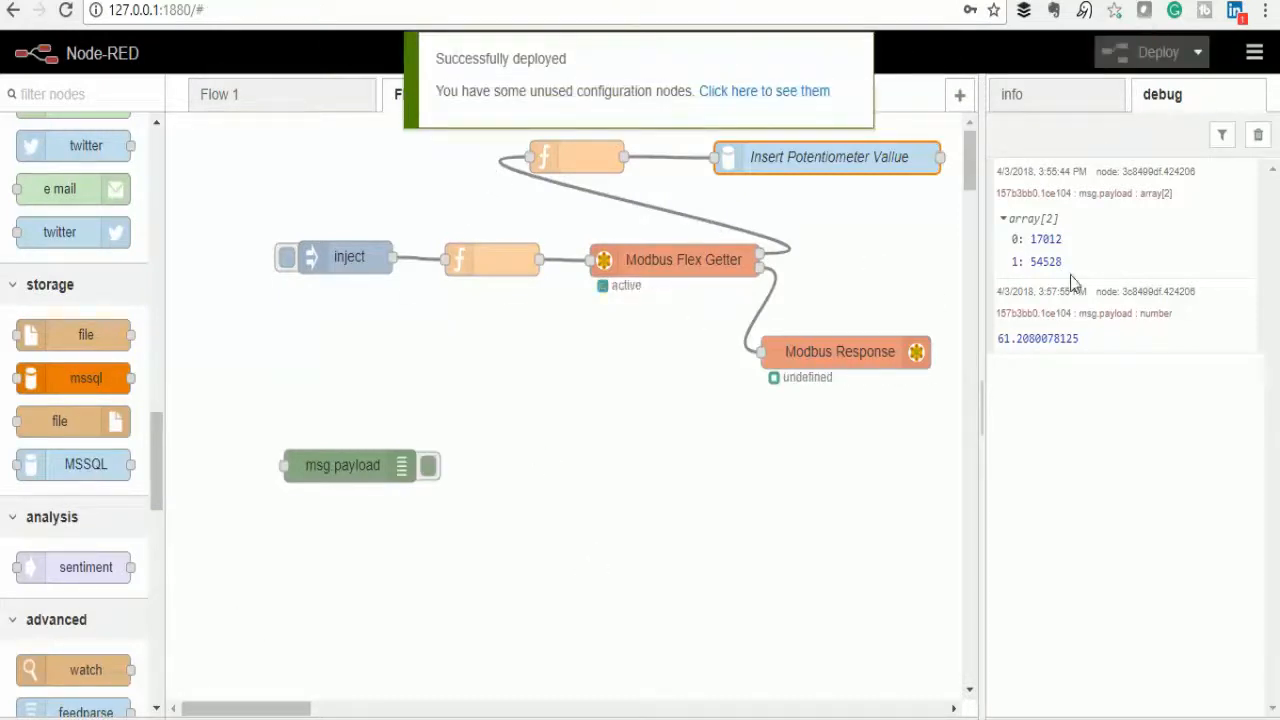
left_click(1257, 135)
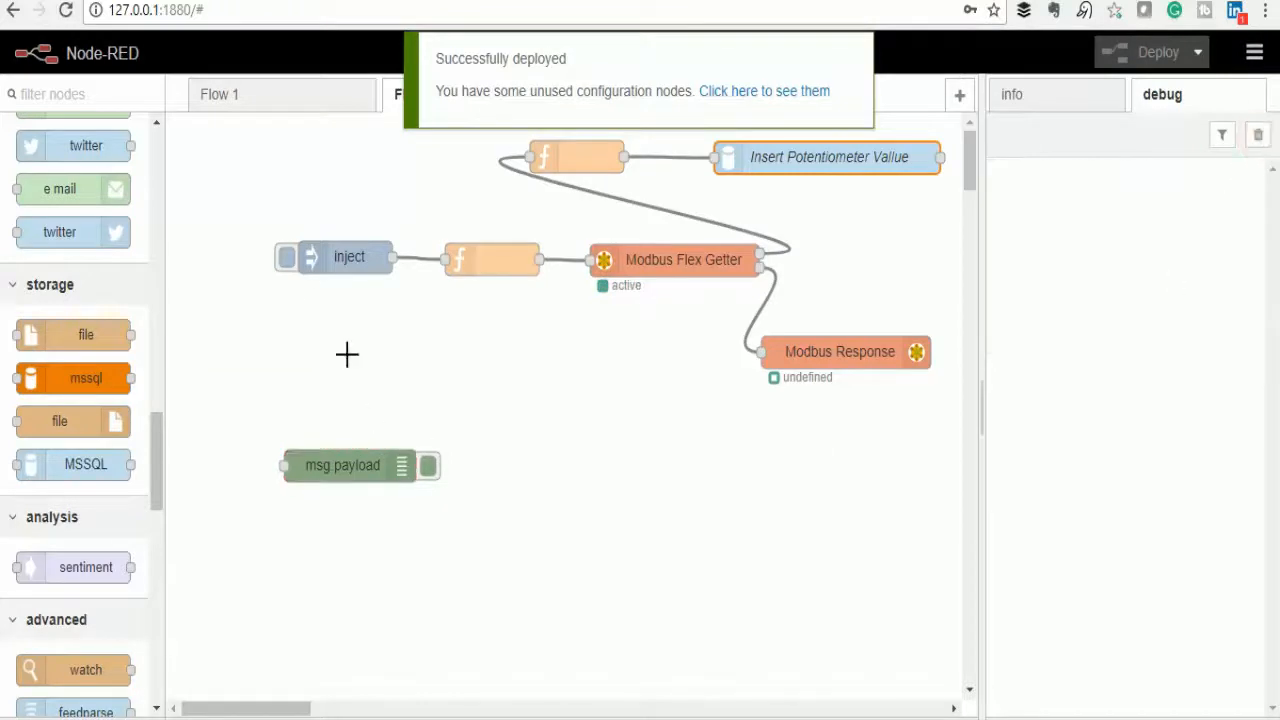
left_click(286, 257)
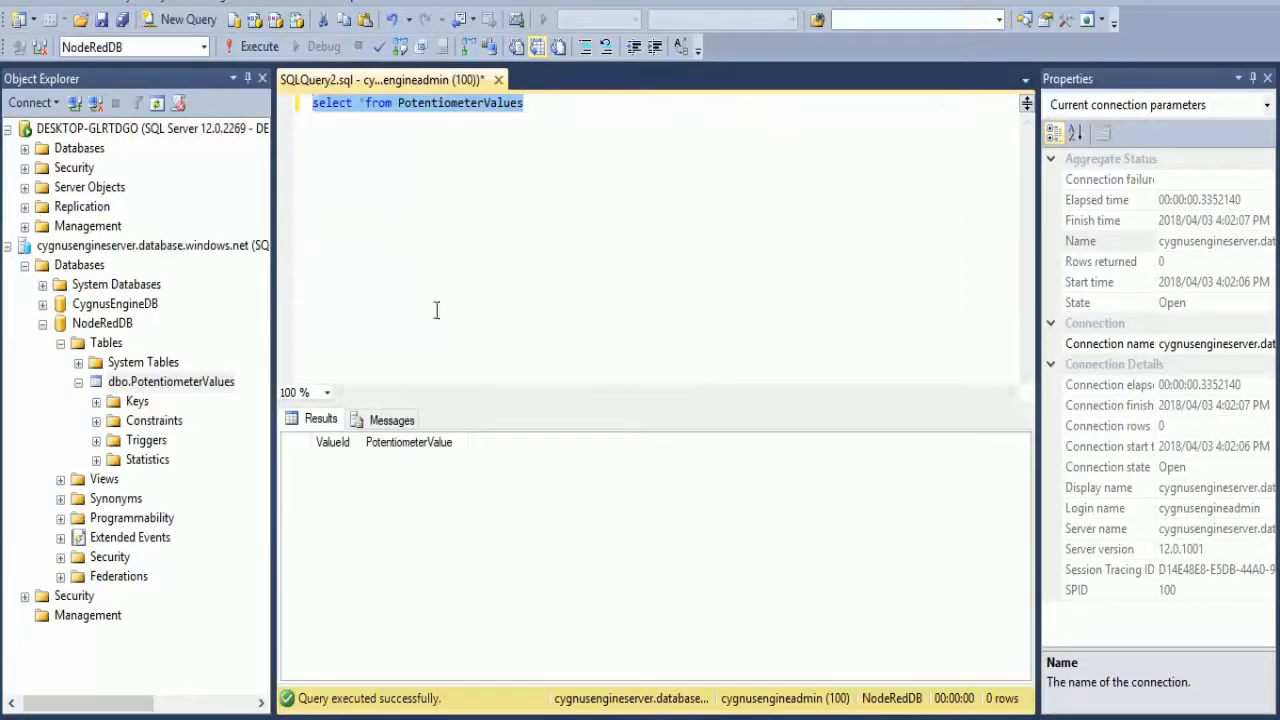
- In SQL Server Management Studio, execute the select query on PotentiometerValues again to check for the inserted row
left_click(377, 183)
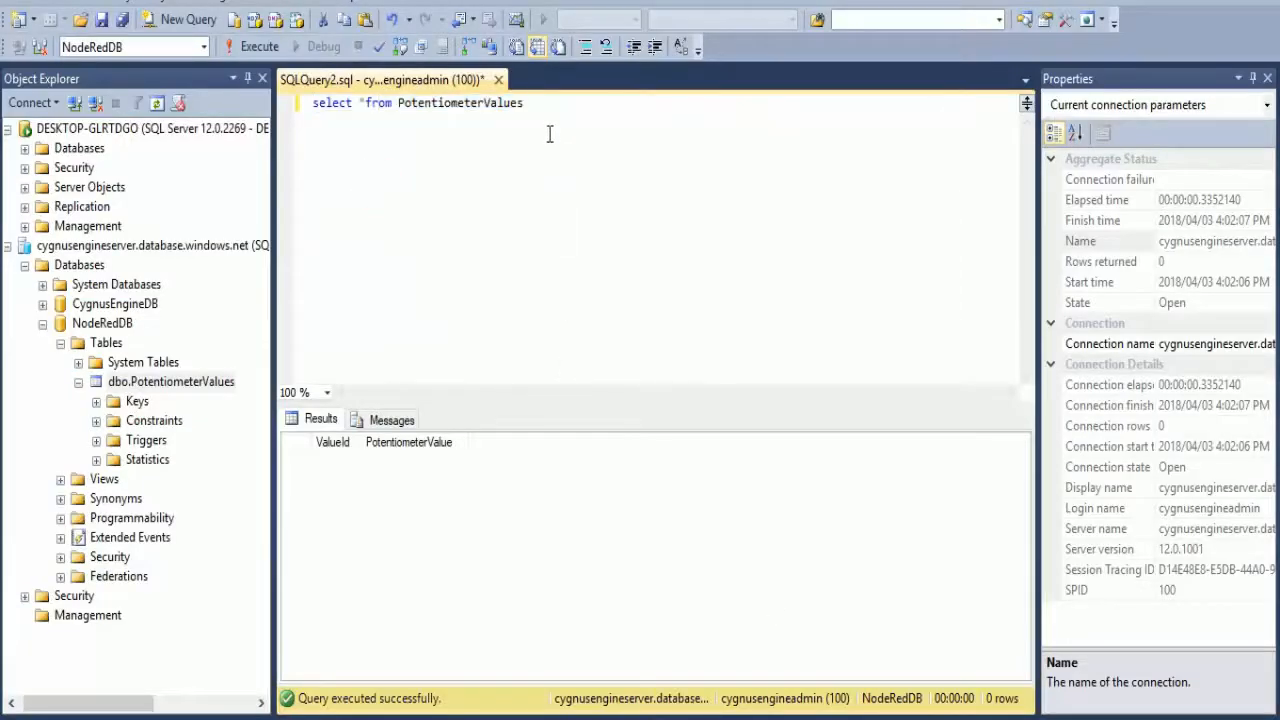
left_click_drag(538, 103, 255, 112)
left_click(256, 47)
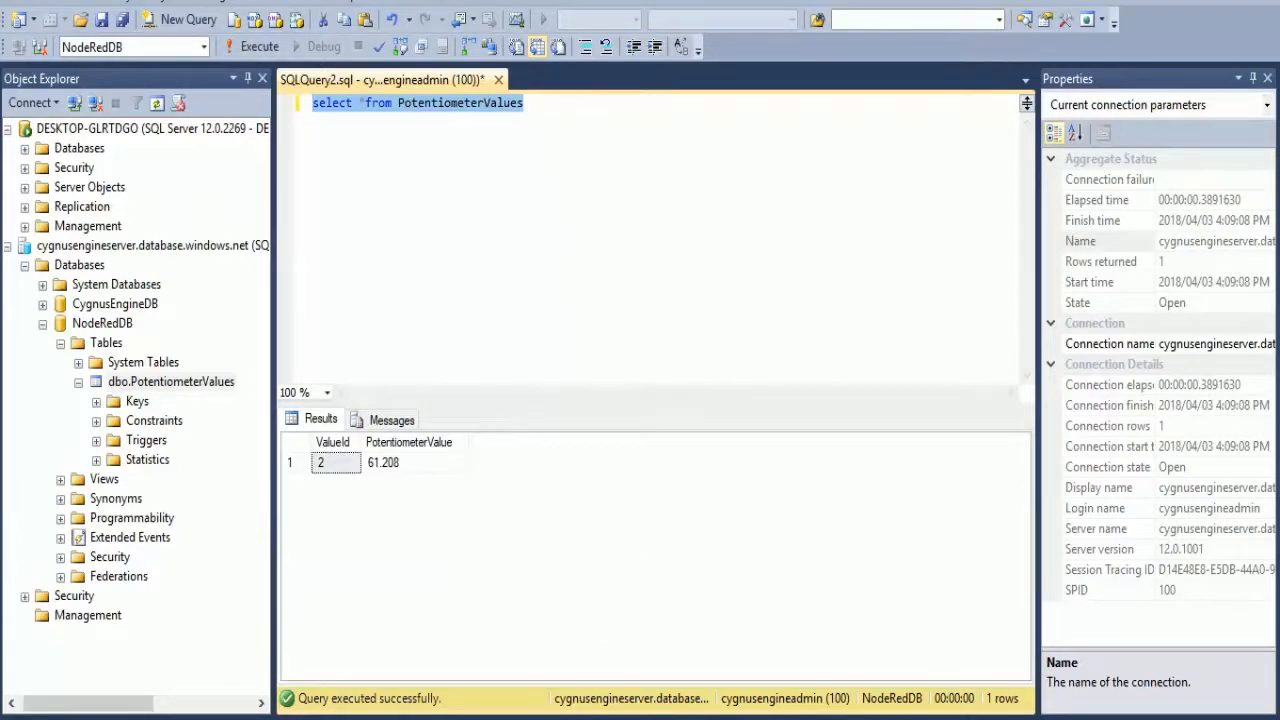
- Trigger the inject node again in Node-RED and rerun the PotentiometerValues query in SQL Server Management Studio
key("alt+Tab")
left_click(287, 262)
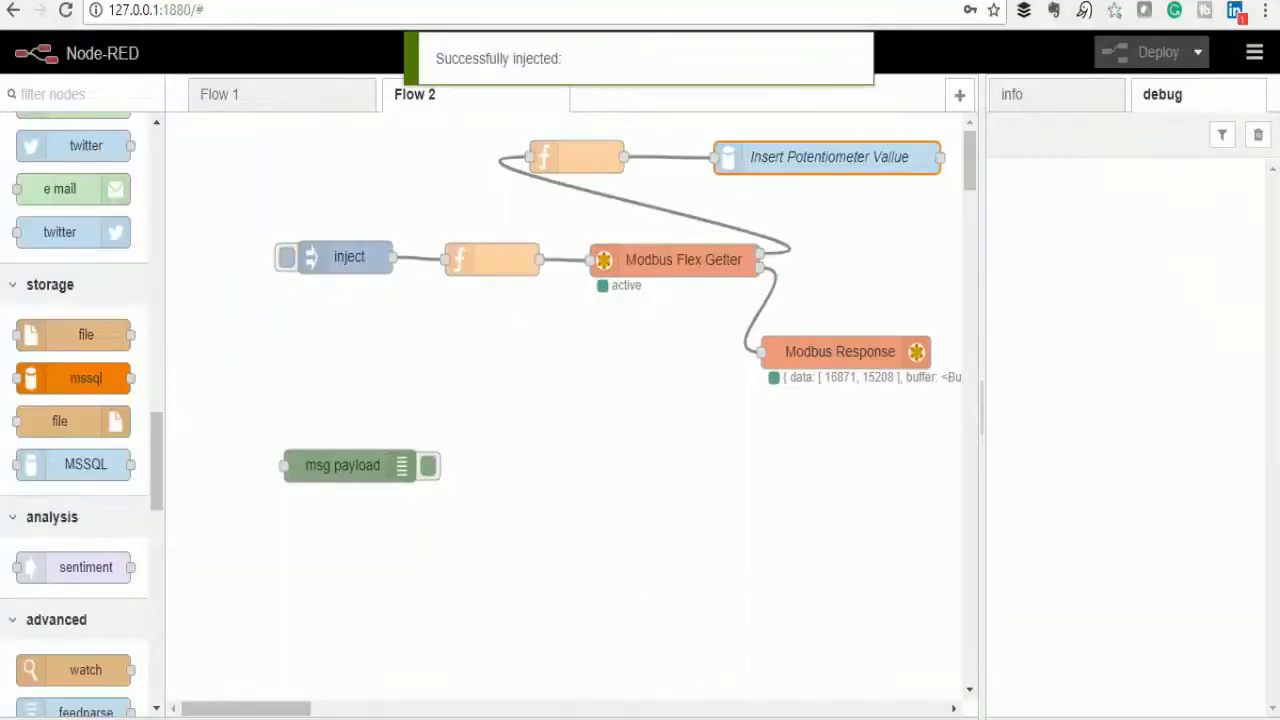
key("alt+Tab")
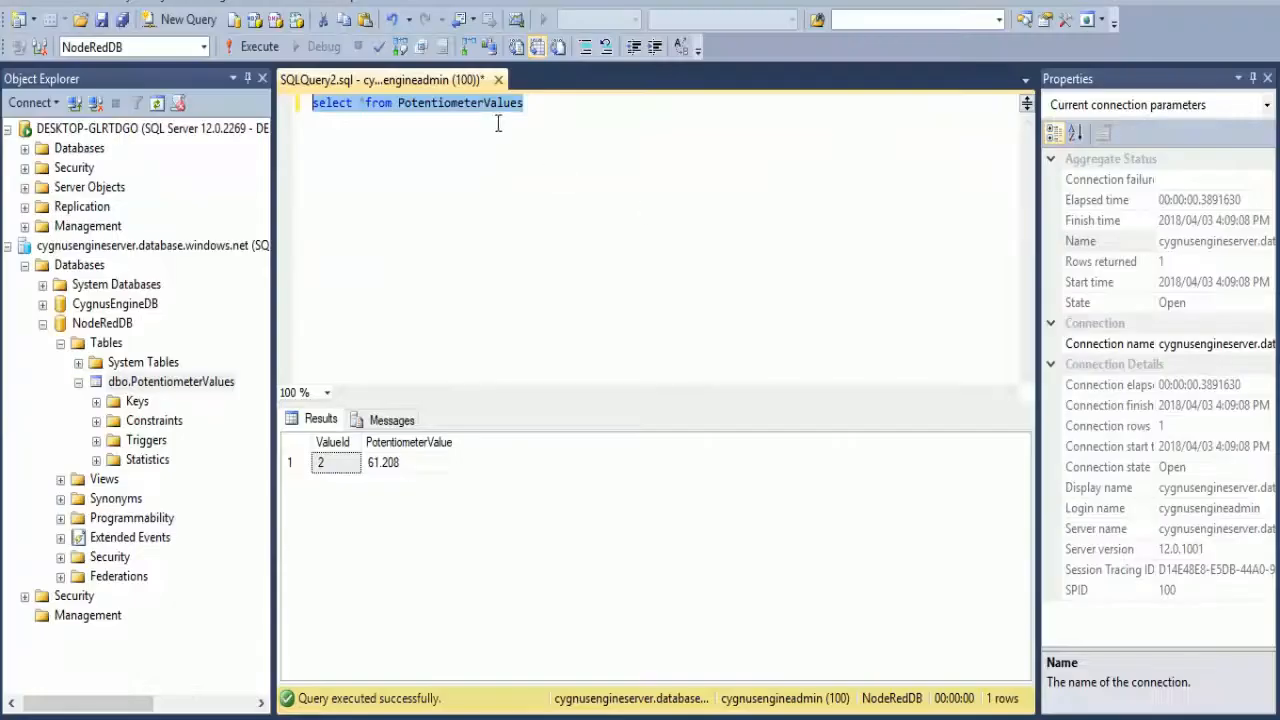
left_click(250, 46)
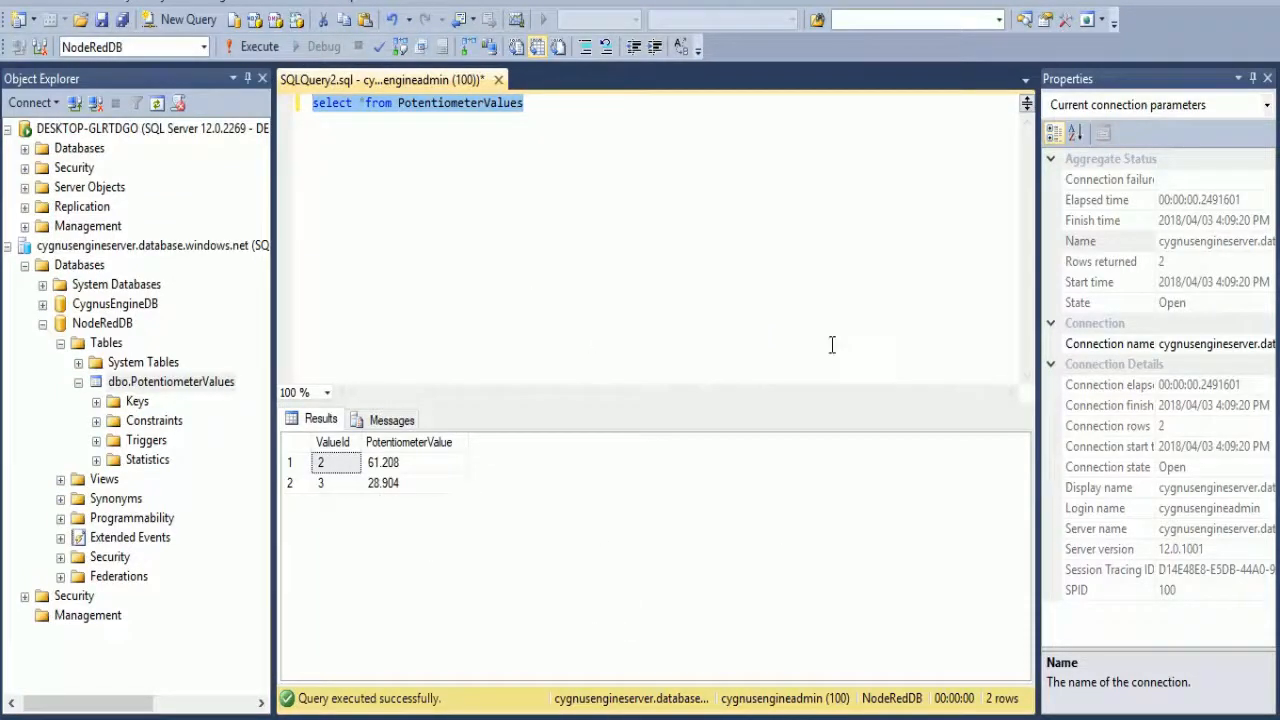
- In Node-RED, set the inject node to repeat at an interval of every 5 seconds and deploy the flow
key("alt+Tab")
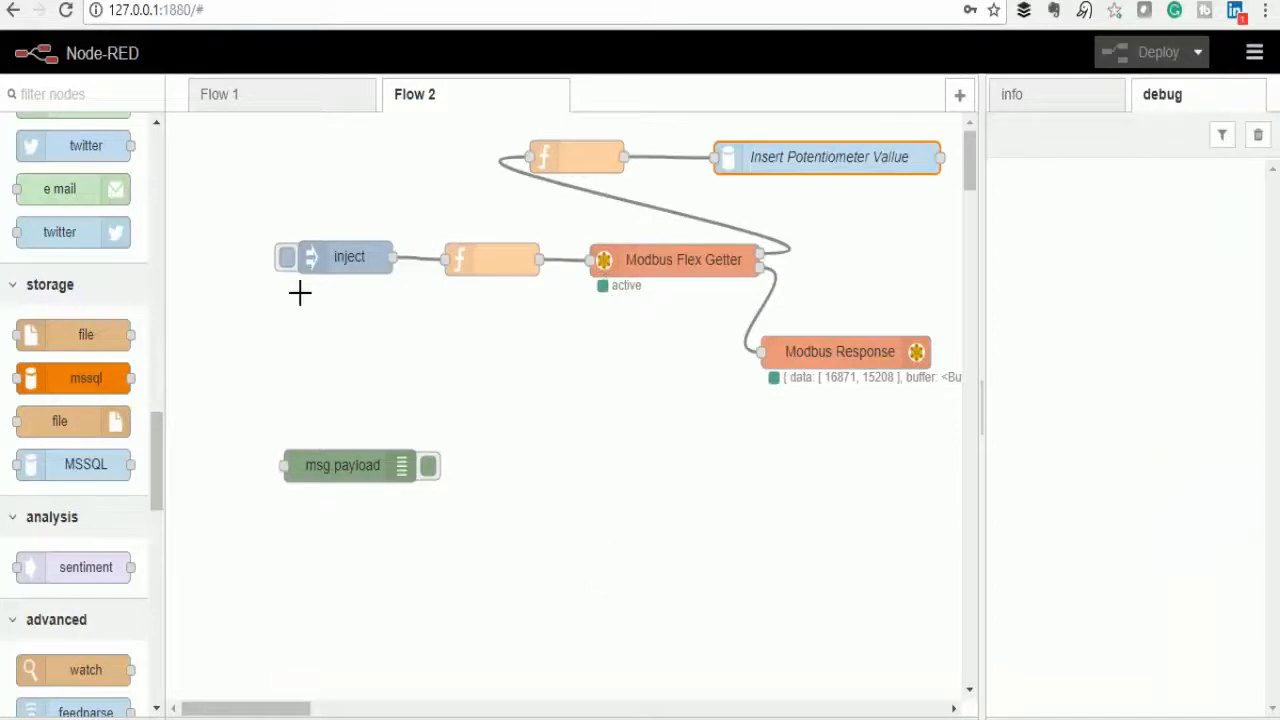
left_click(332, 262)
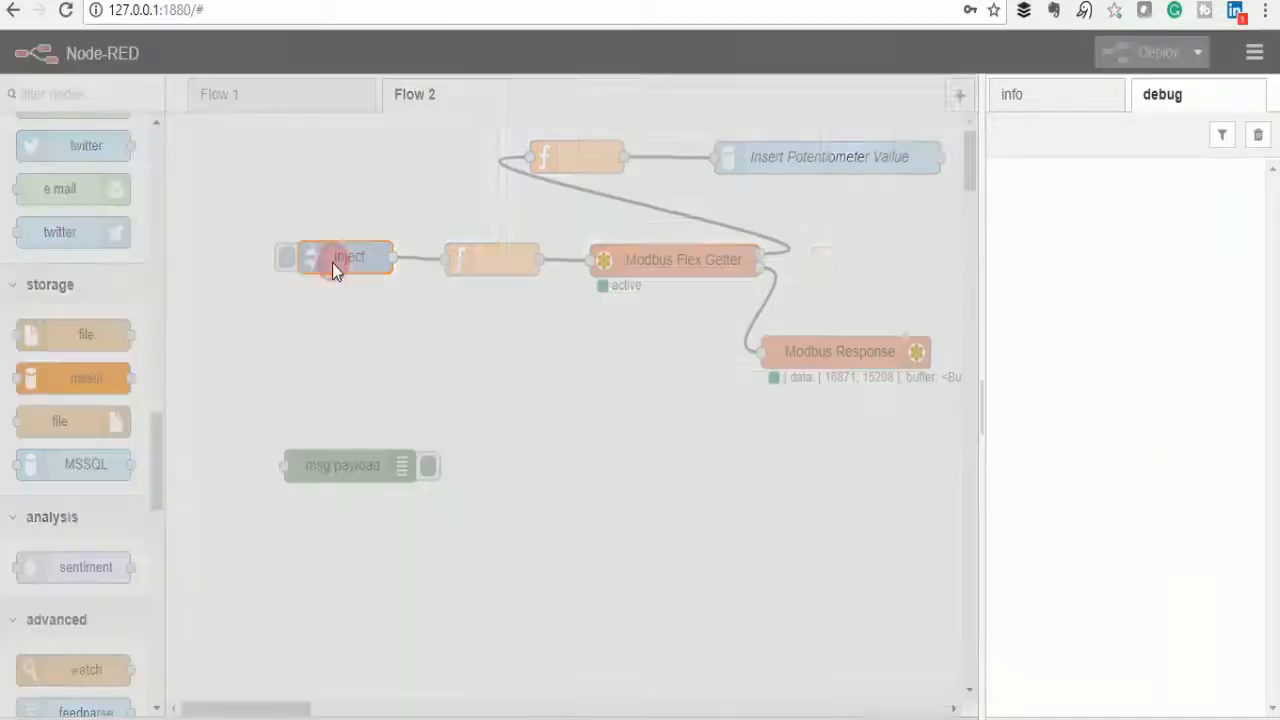
double_click(332, 262)
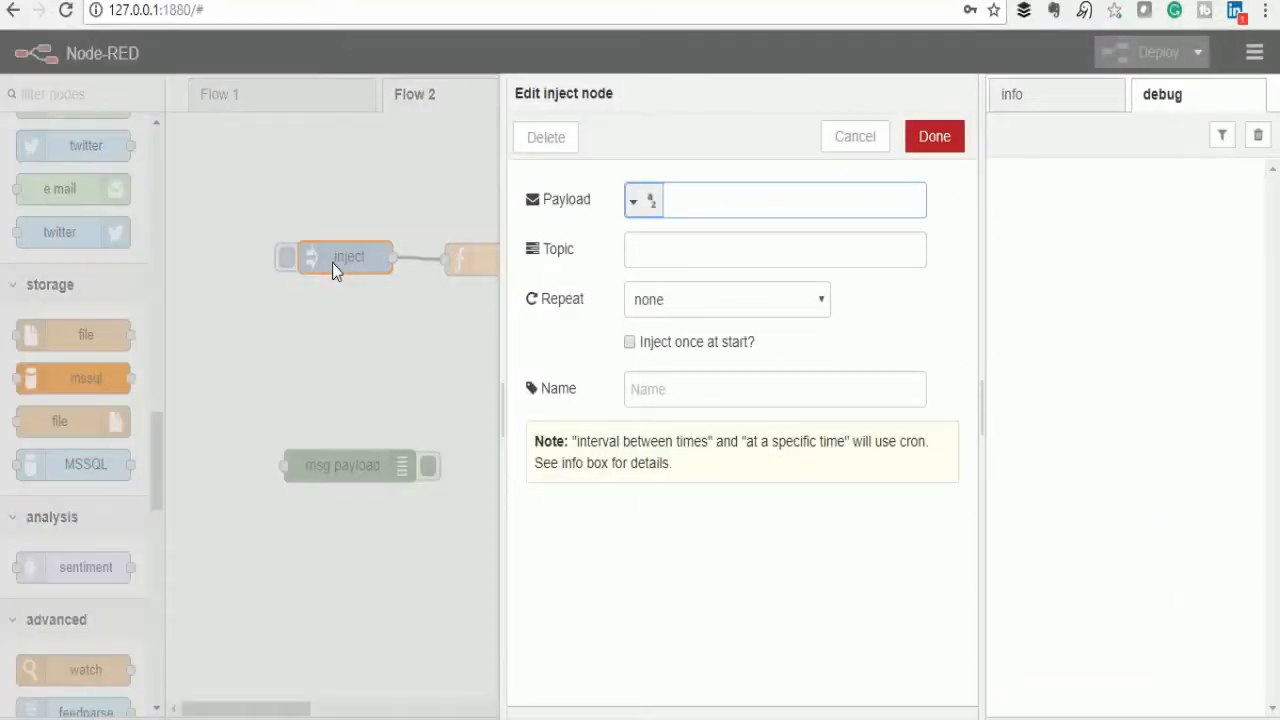
left_click(808, 298)
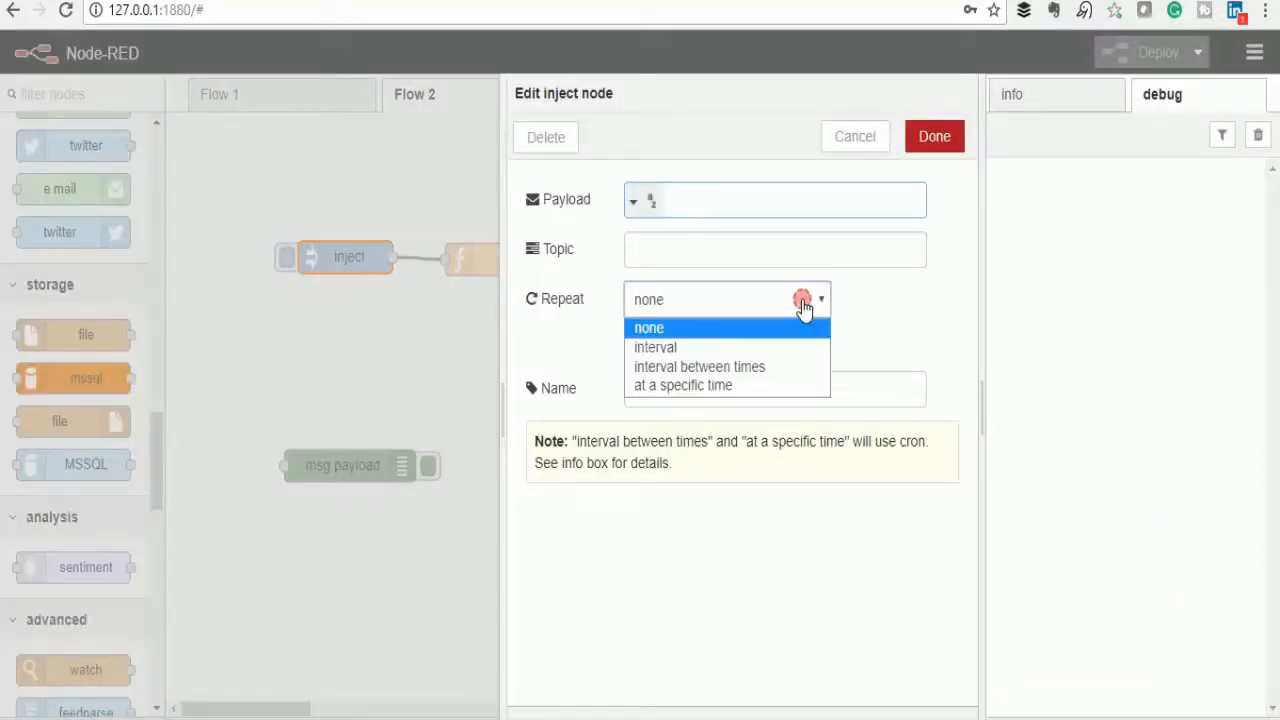
left_click(690, 347)
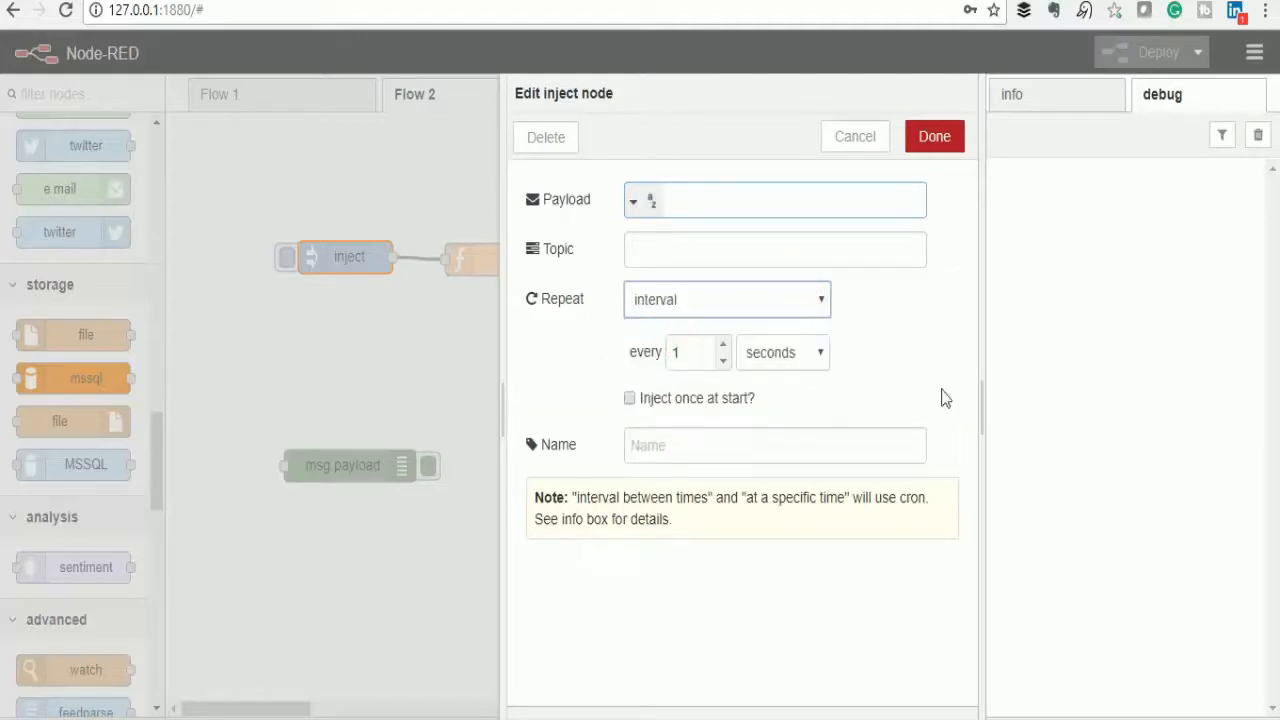
left_click(722, 344)
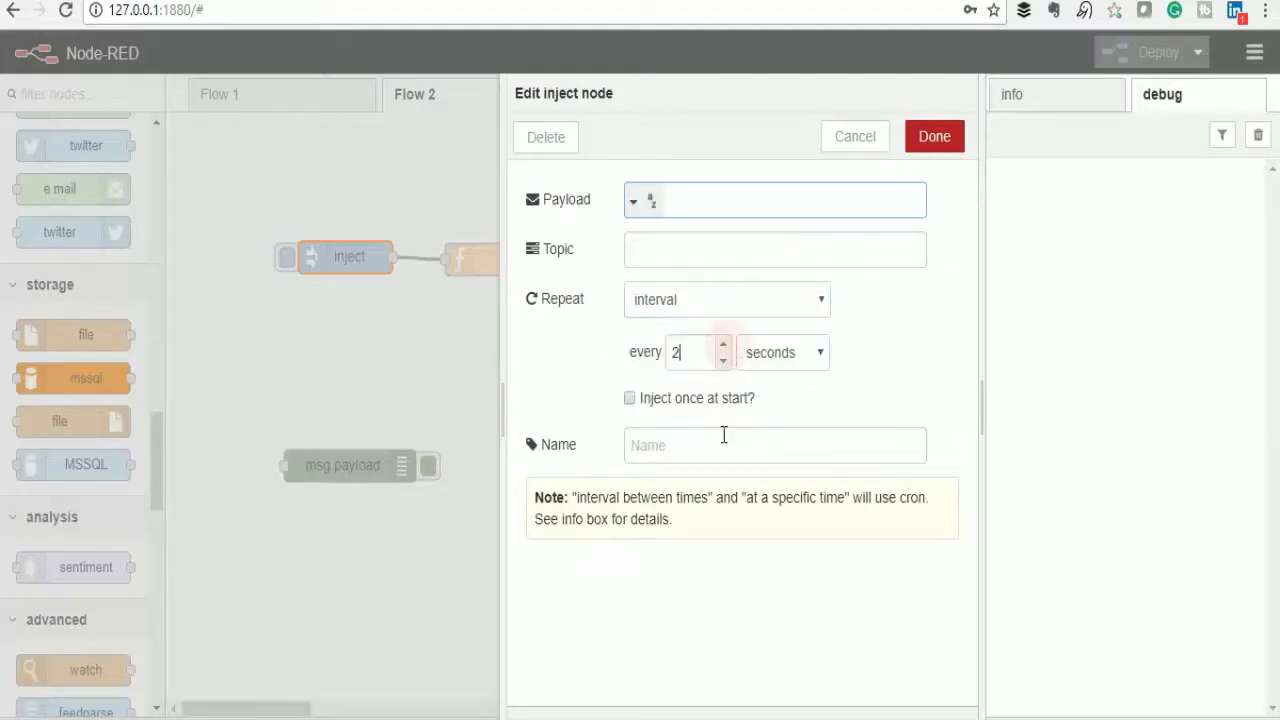
left_click(722, 344)
left_click(722, 344)
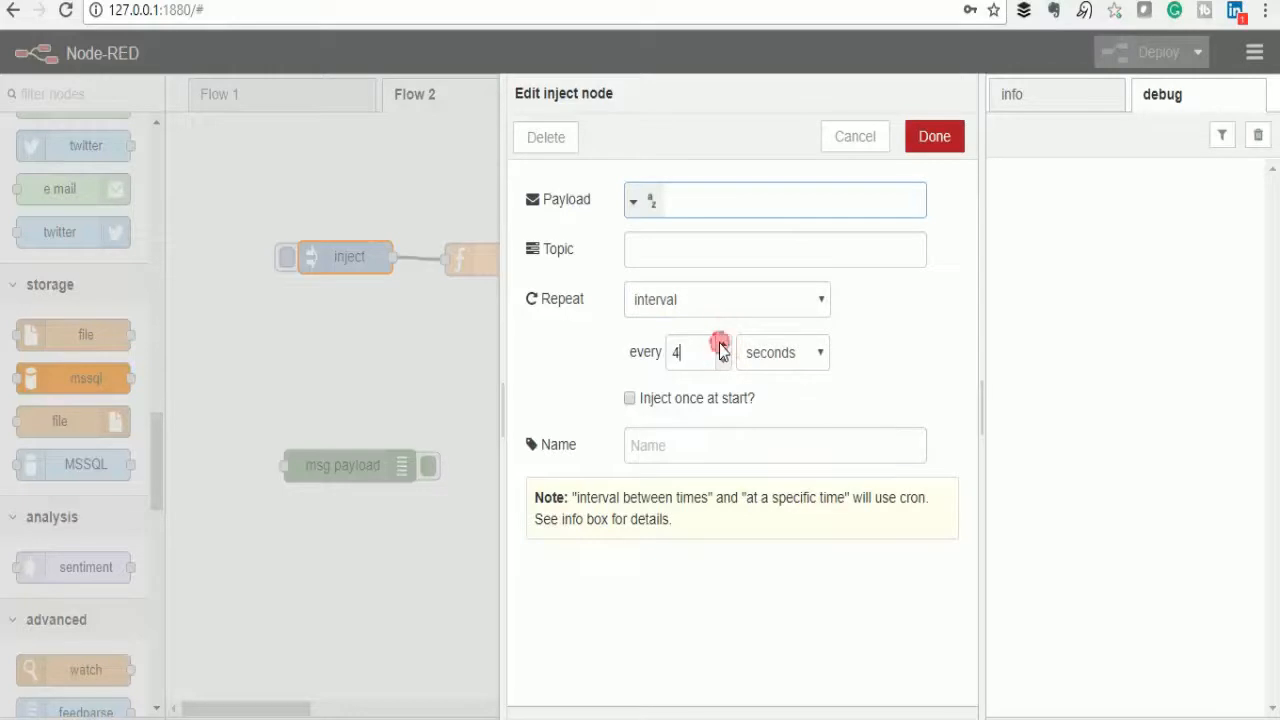
left_click(722, 344)
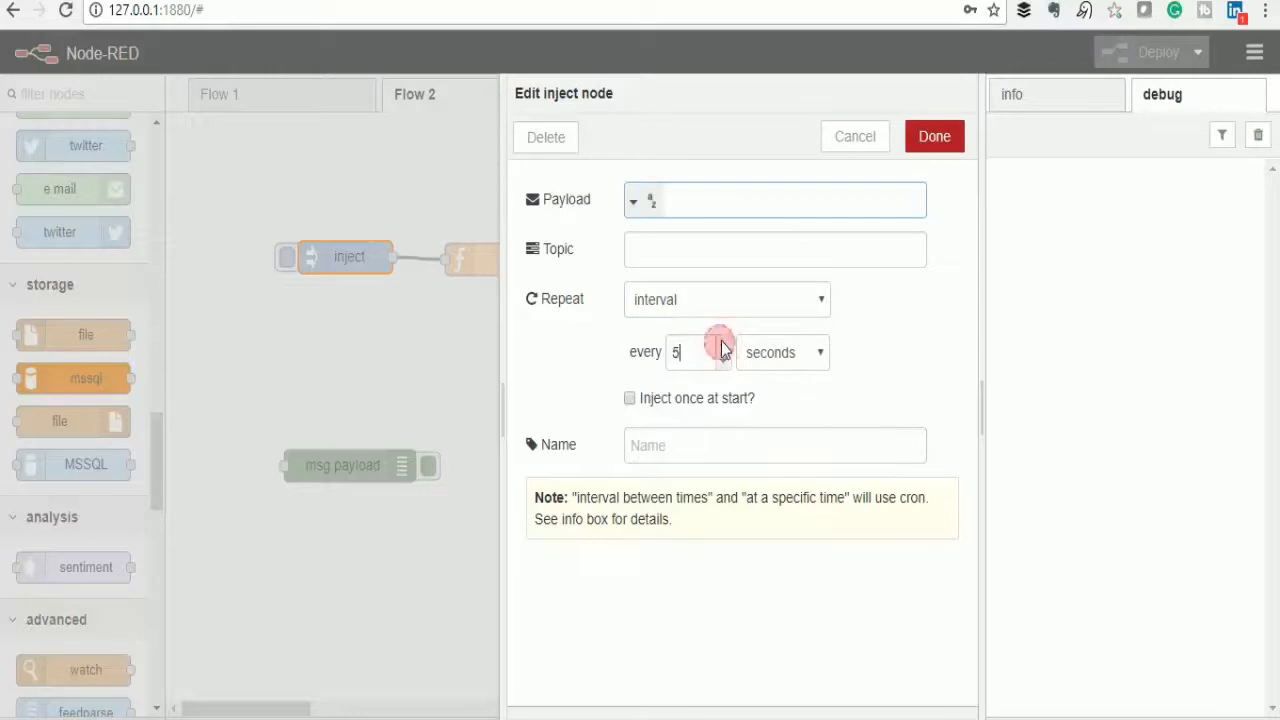
left_click(925, 136)
left_click(1152, 52)
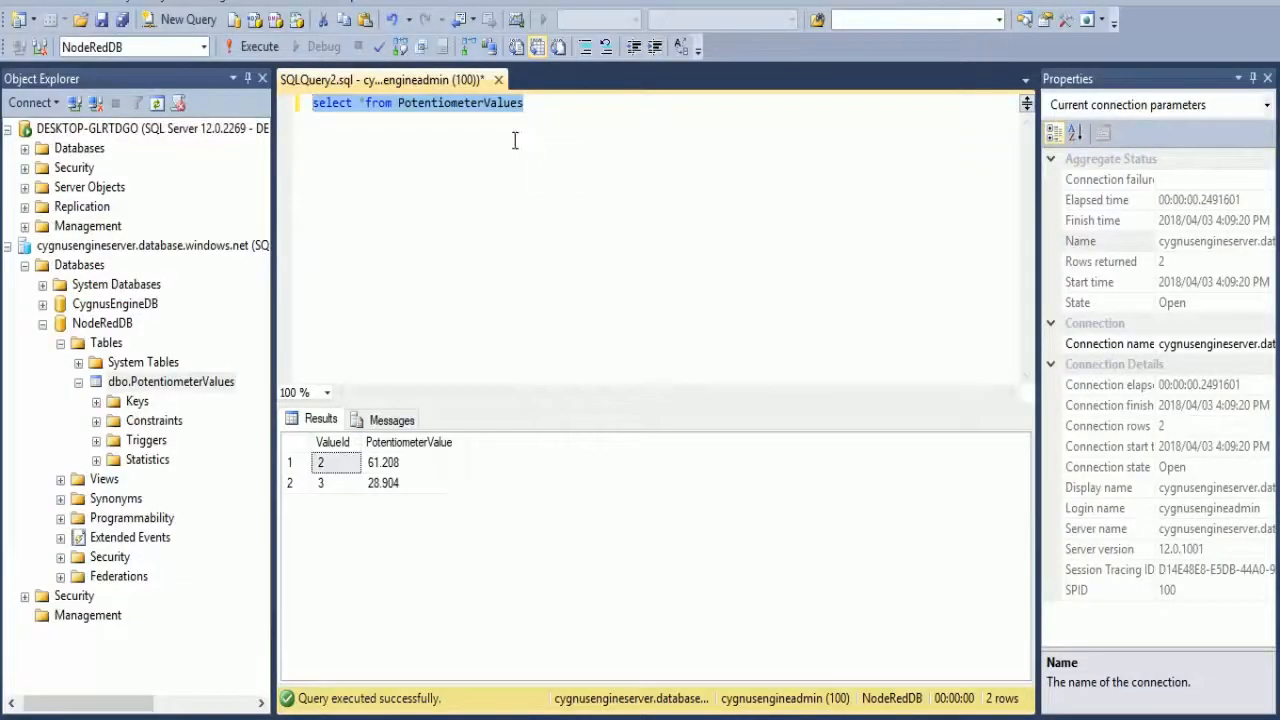
- In SQL Server Management Studio, execute the PotentiometerValues select query repeatedly to check for periodically inserted rows
left_click_drag(526, 103, 256, 103)
left_click(252, 46)
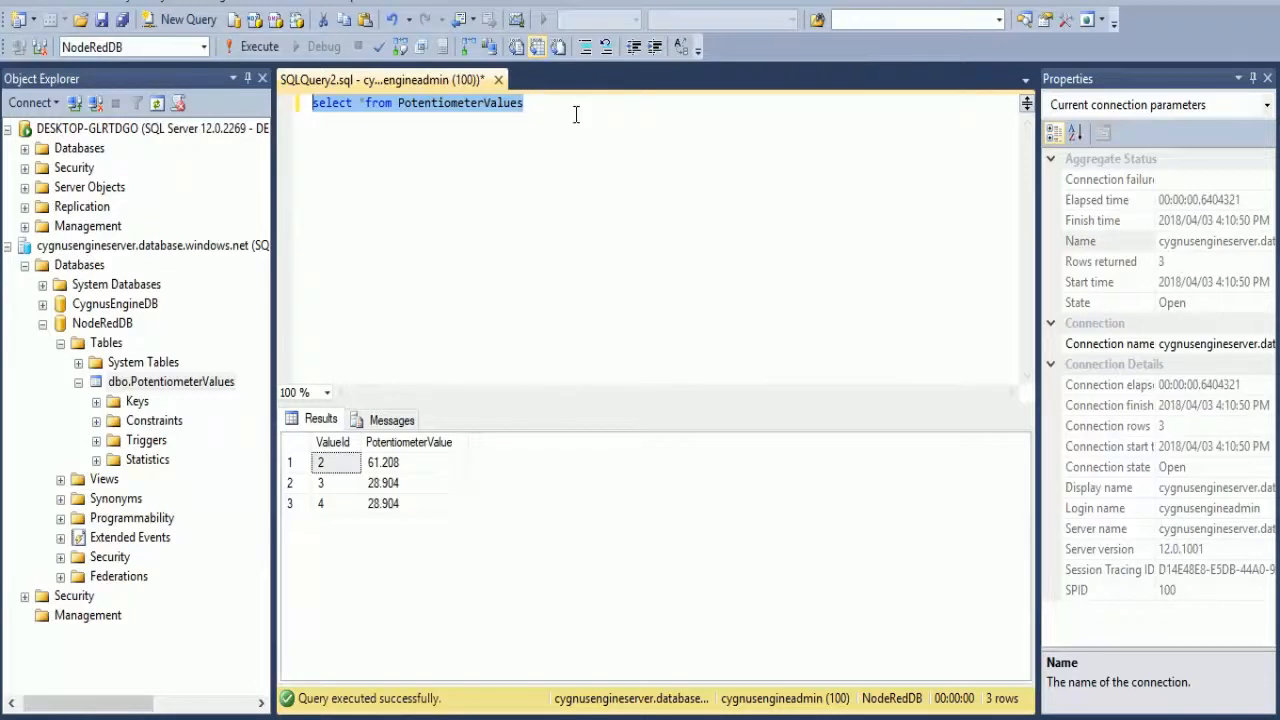
left_click_drag(576, 114, 206, 112)
left_click(254, 47)
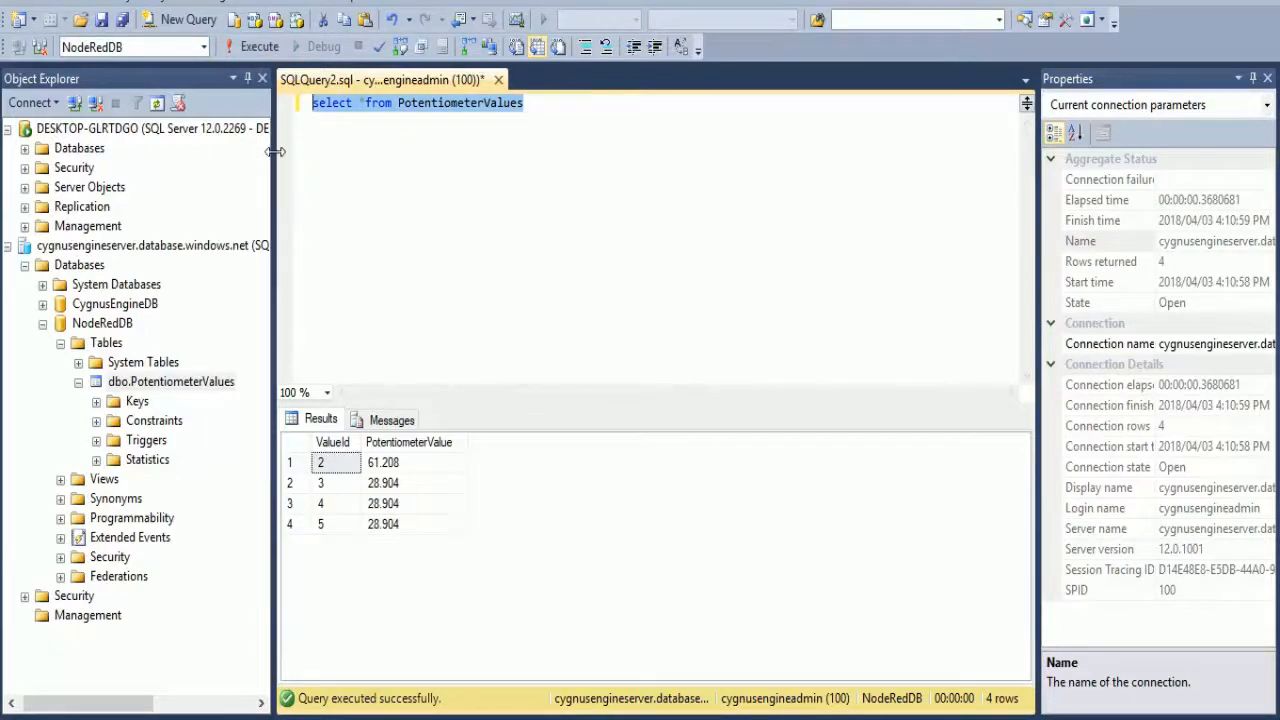
left_click(248, 56)
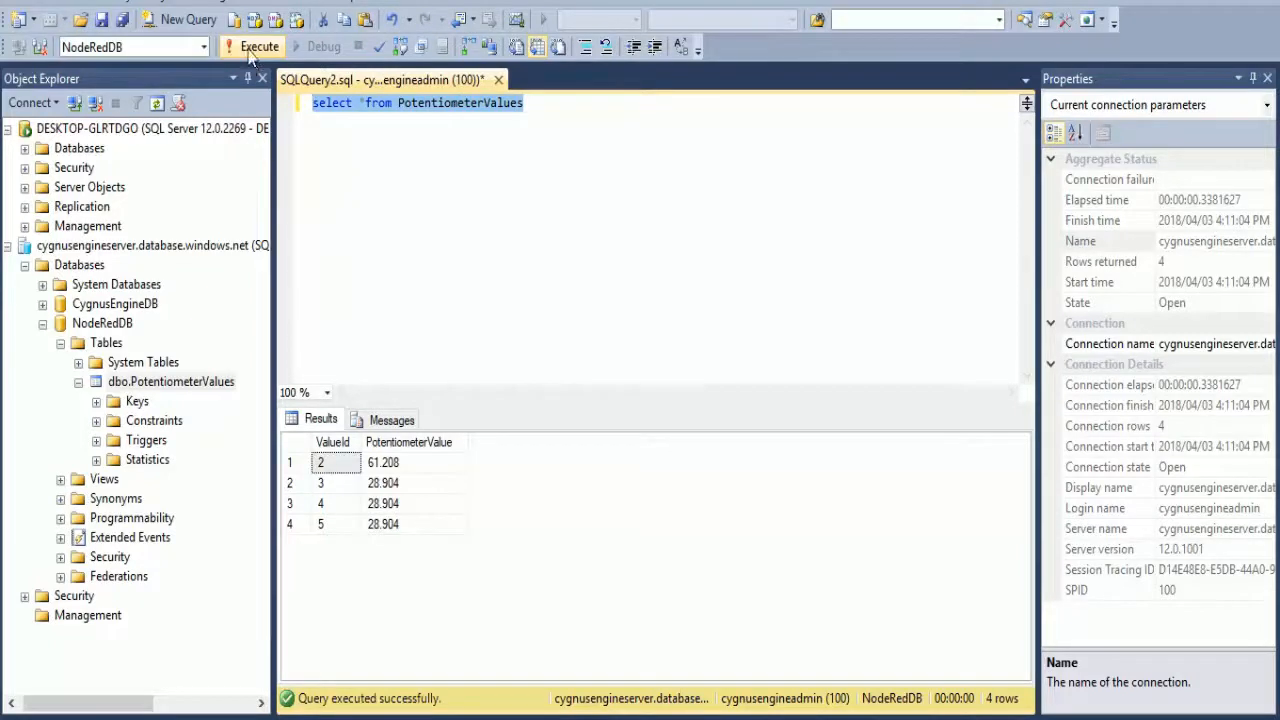
left_click(248, 56)
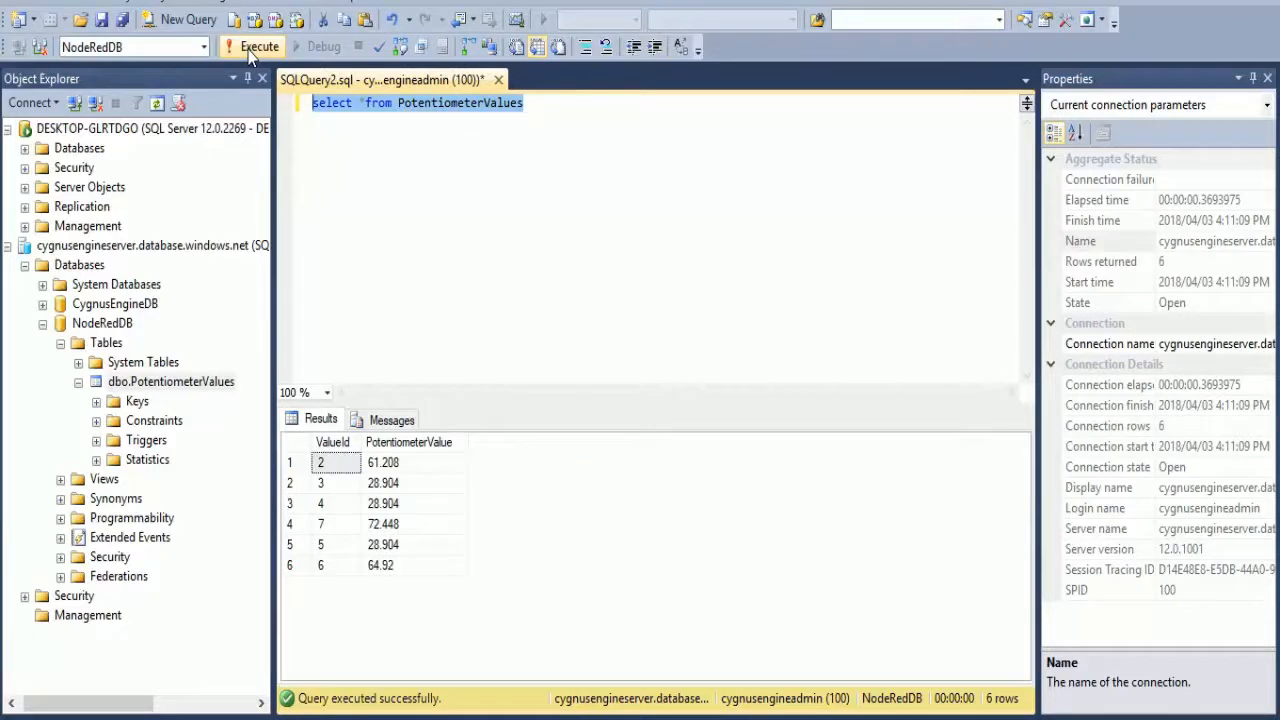